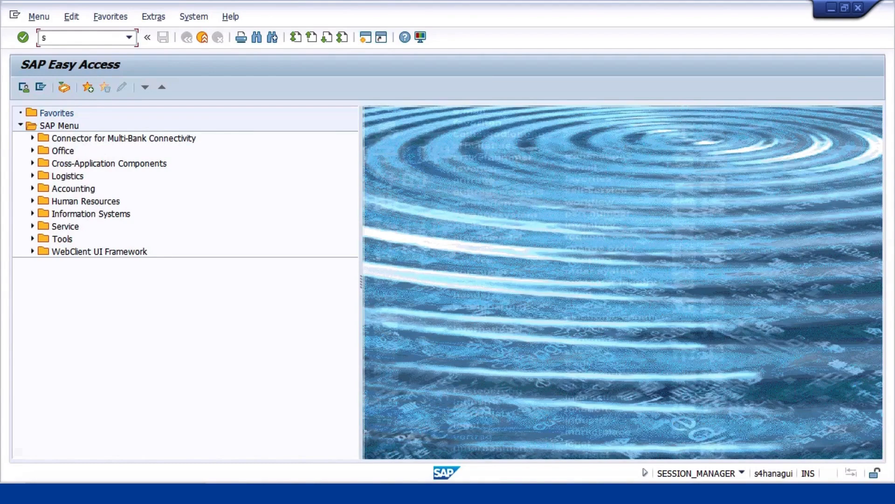
# Run transaction SPRO and open the SAP Reference IMG
pyautogui.write('o')
pyautogui.press('Return')
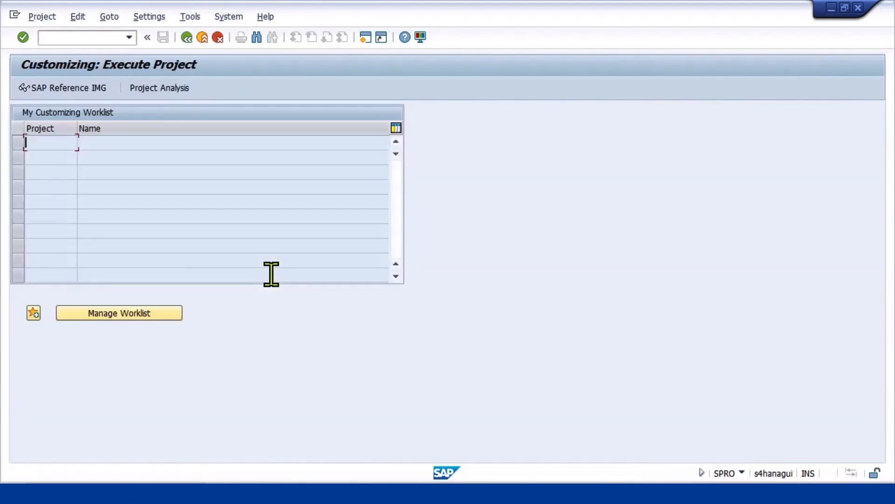
pyautogui.click(76, 89)
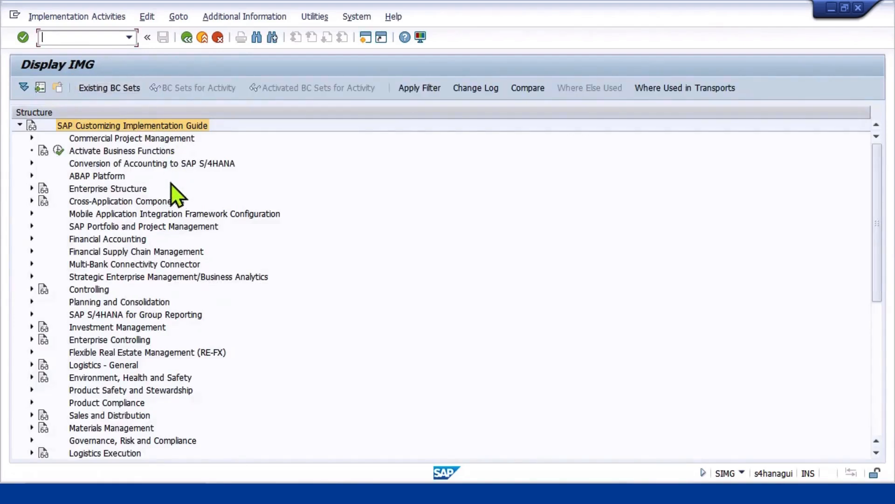
# Expand the IMG structure through Materials Management and Valuation and Account Assignment down to the Split Valuation activities
pyautogui.scroll(-1, 147, 296)
pyautogui.scroll(-4, 148, 301)
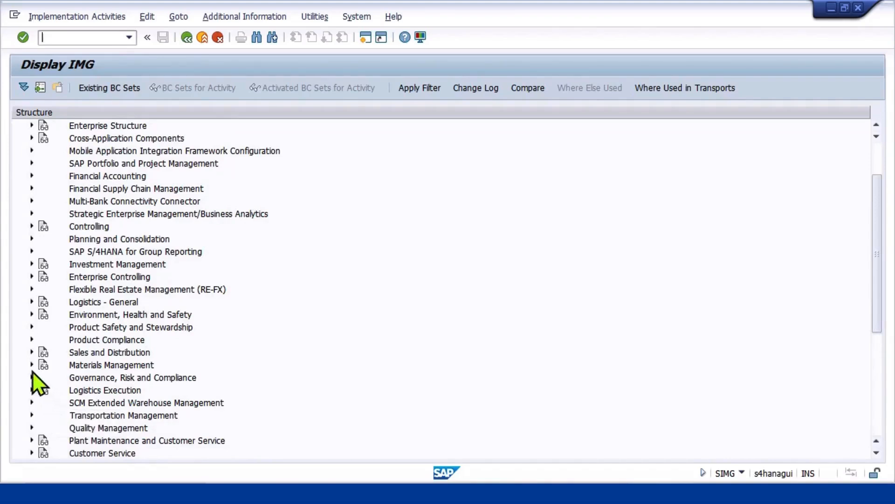
pyautogui.click(31, 365)
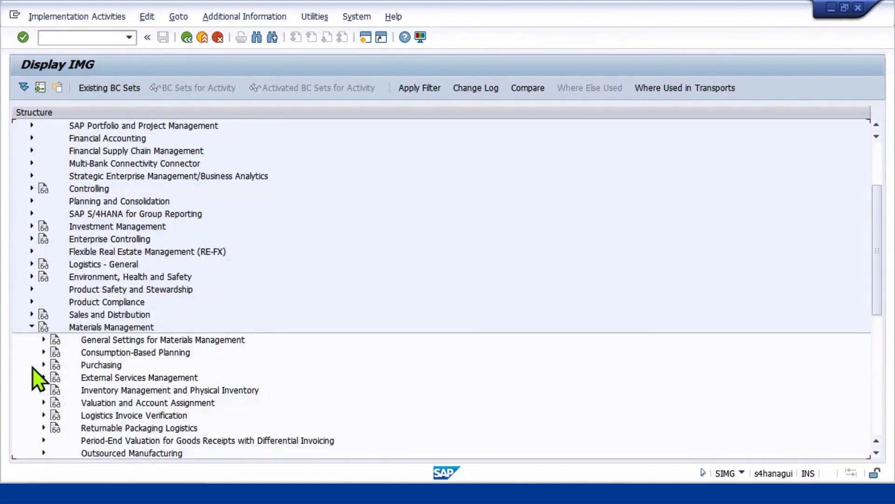
pyautogui.scroll(-1, 44, 368)
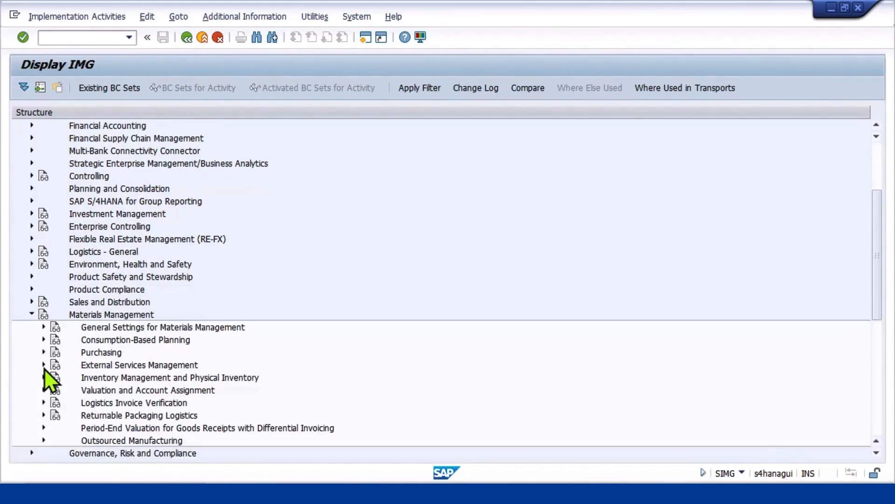
pyautogui.scroll(-2, 44, 368)
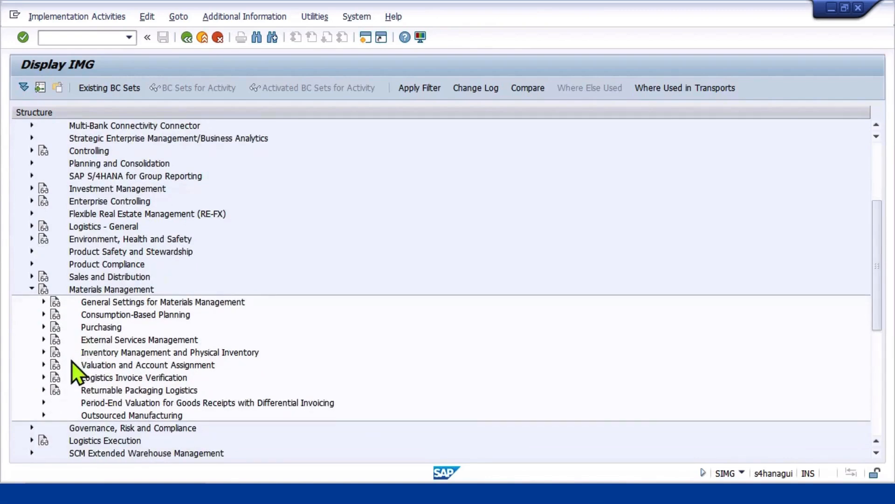
pyautogui.scroll(-1, 72, 360)
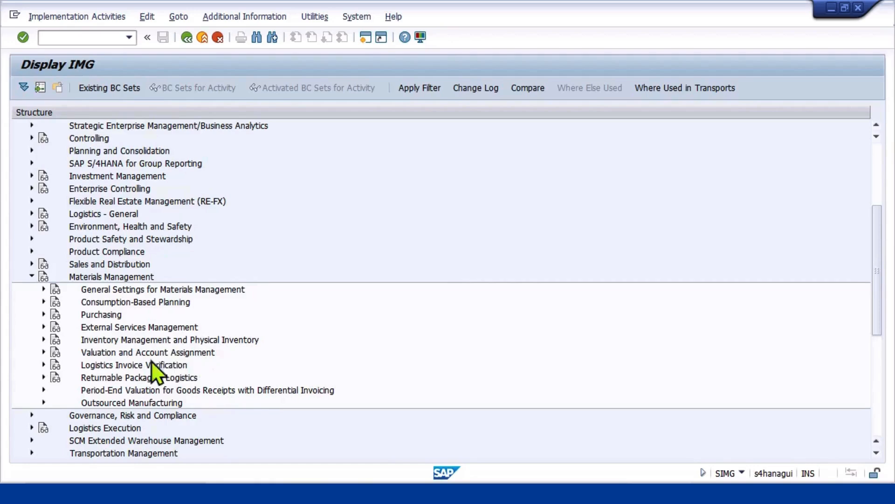
pyautogui.click(43, 352)
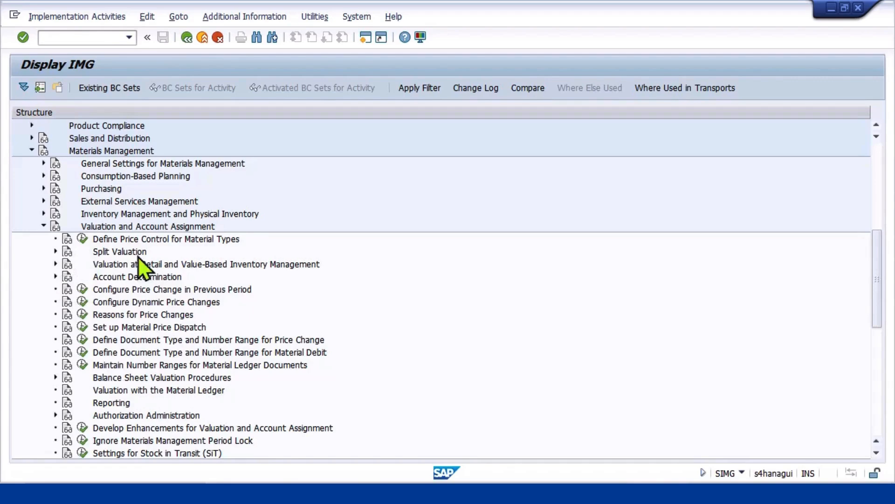
pyautogui.click(56, 252)
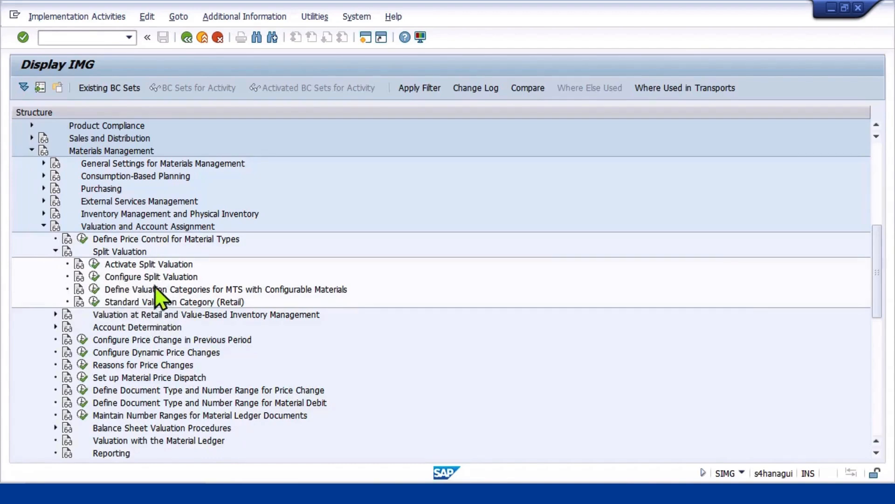
# Check the material valuation setting in Activate Split Valuation and return to the IMG structure
pyautogui.click(93, 264)
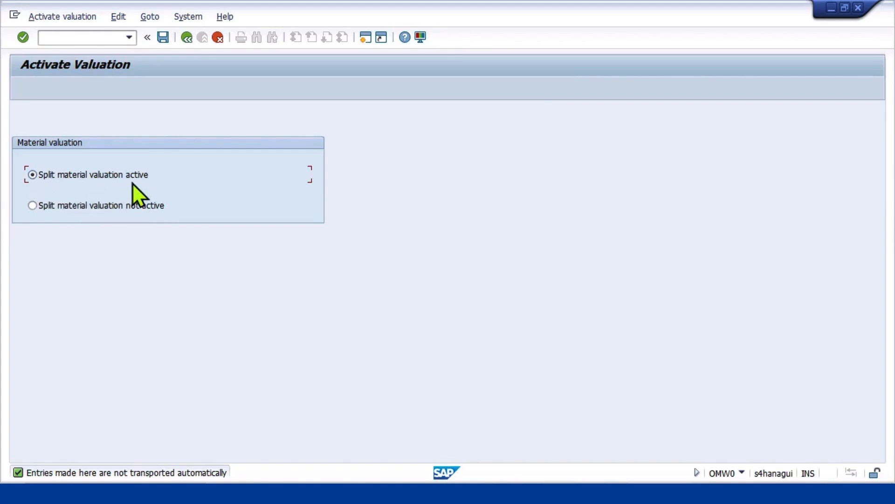
pyautogui.click(185, 38)
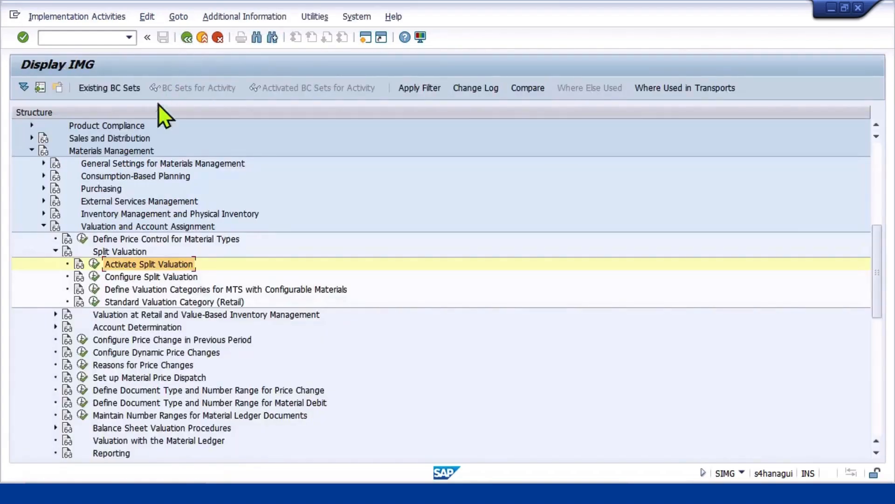
# Open Configure Split Valuation and skip through the valuation area entries until the Split Valuation of Materials screen
pyautogui.click(94, 277)
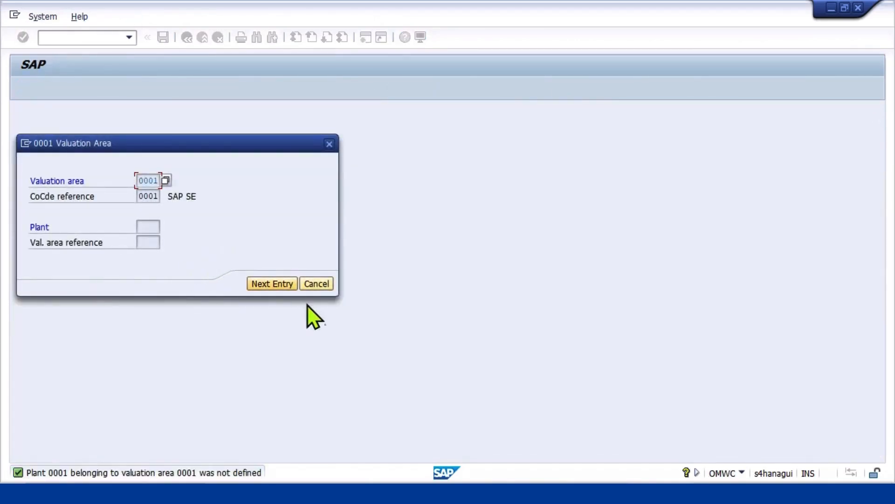
pyautogui.click(281, 284)
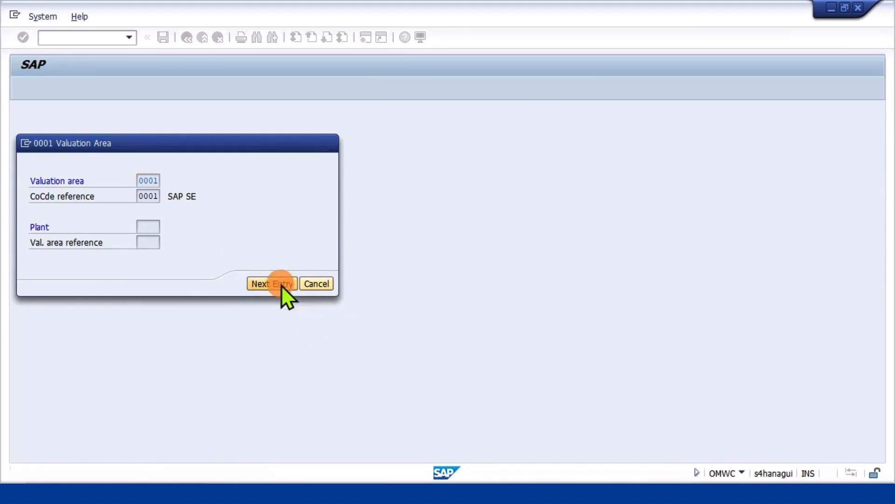
pyautogui.click(281, 285)
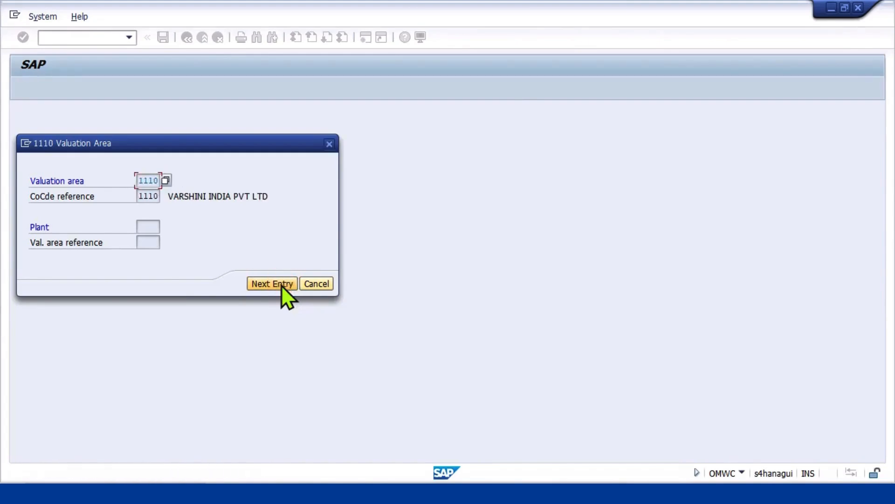
pyautogui.click(281, 284)
pyautogui.click(281, 285)
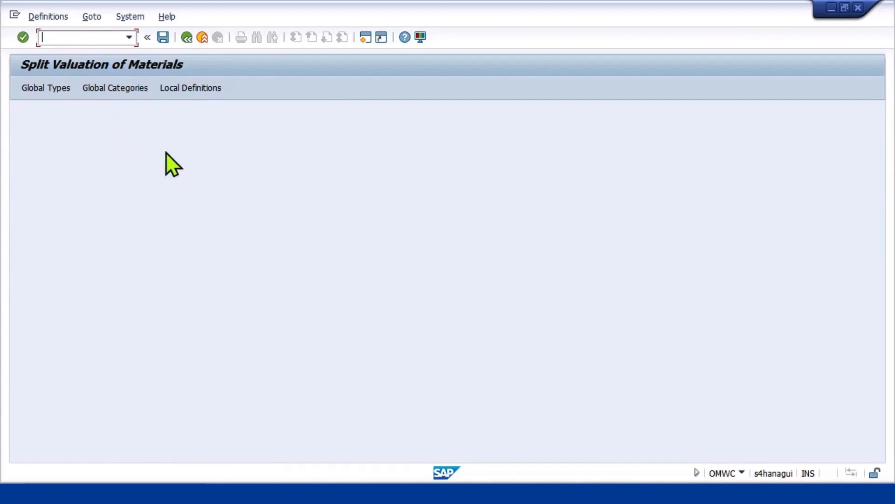
# Start a new global valuation type named LOCAL_PUR
pyautogui.click(54, 91)
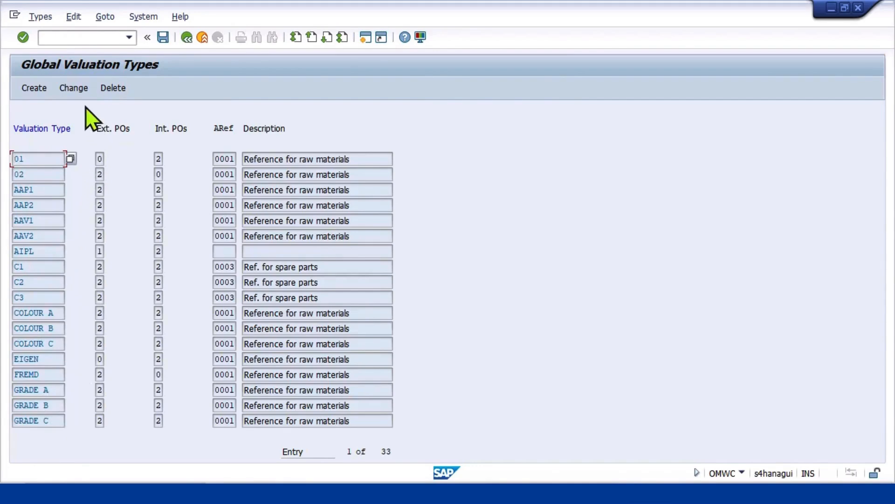
pyautogui.click(38, 88)
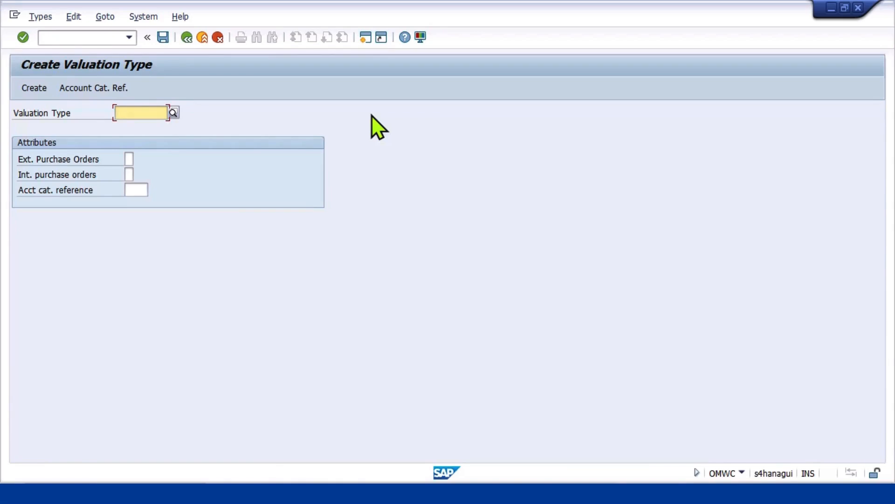
pyautogui.write('LOCA')
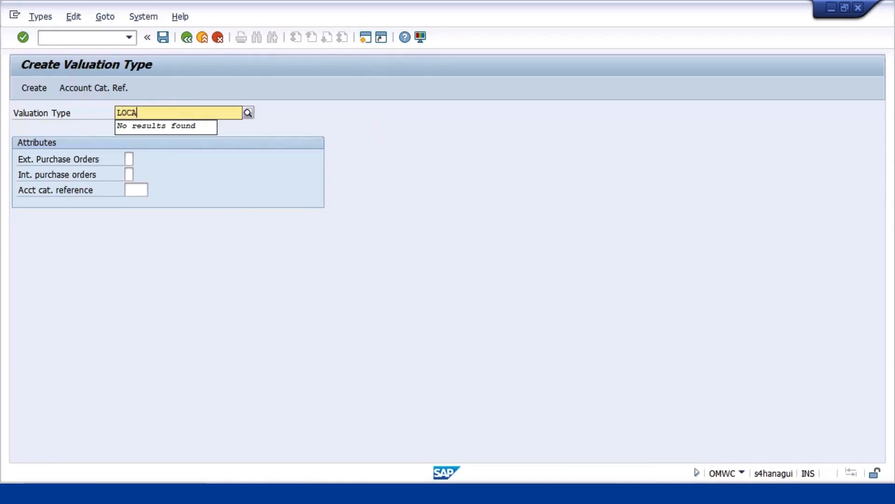
pyautogui.write('L_PUR')
pyautogui.press('Return')
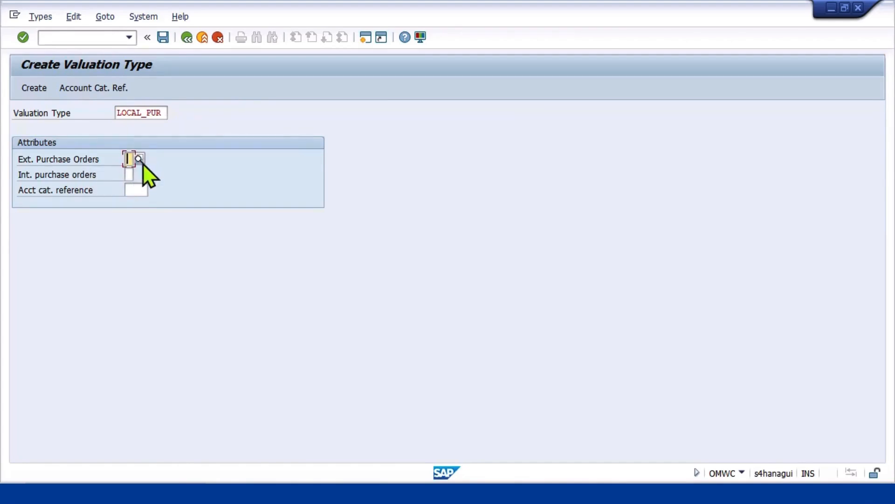
# Set external purchase orders to 2 (allowed), internal purchase orders to 0 (not allowed) and the account category reference to 0001
pyautogui.click(139, 161)
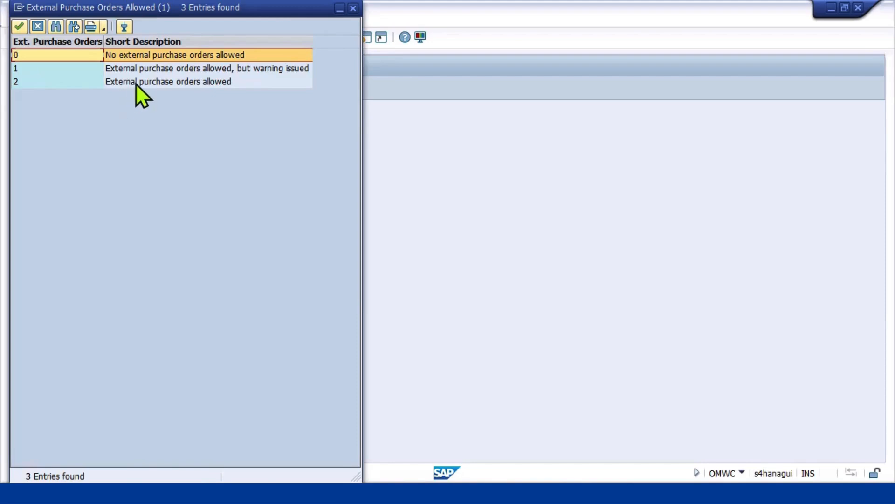
pyautogui.click(136, 83)
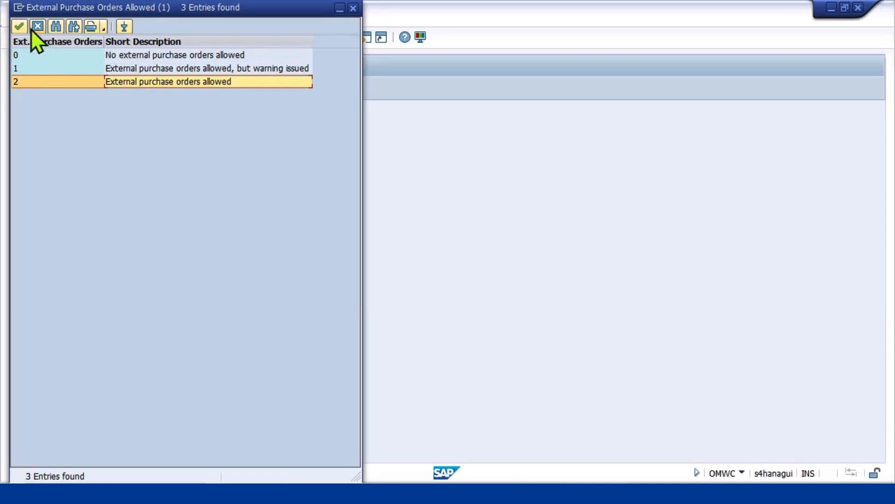
pyautogui.click(20, 24)
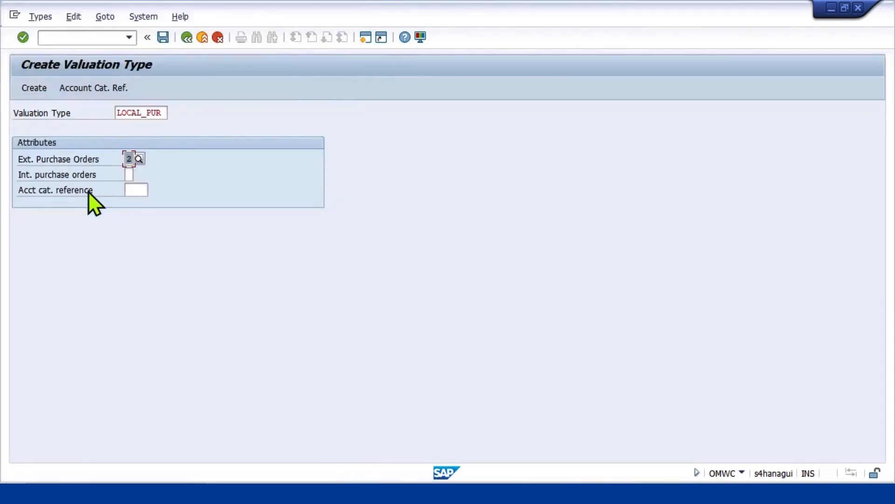
pyautogui.click(131, 174)
pyautogui.click(138, 176)
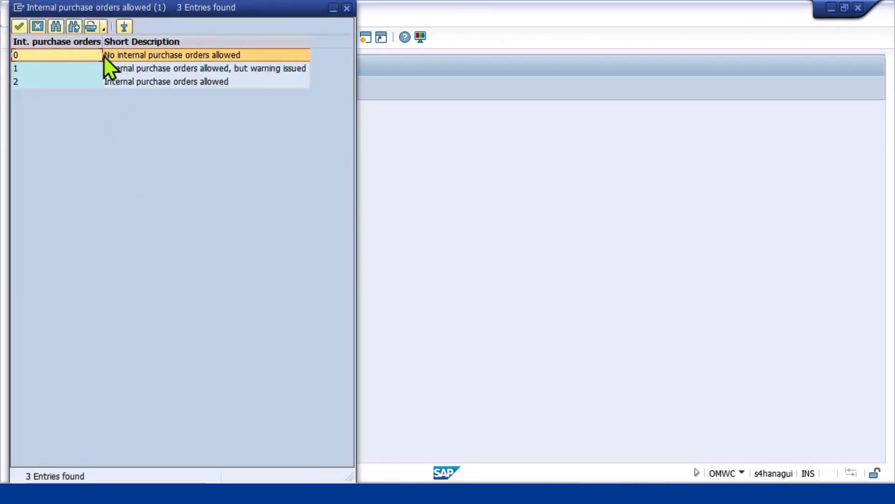
pyautogui.click(105, 55)
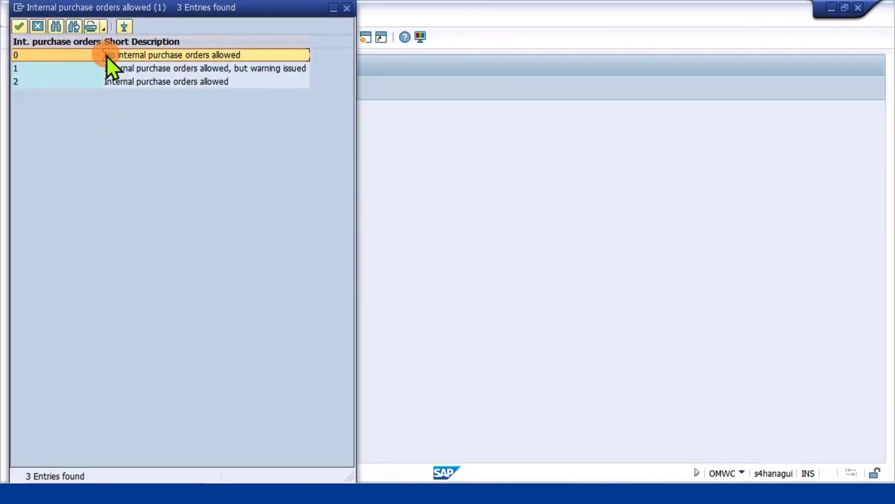
pyautogui.click(21, 27)
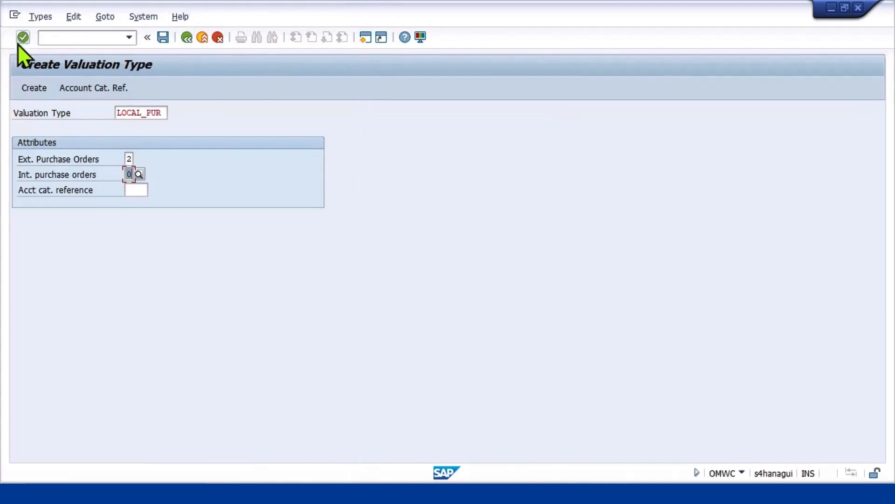
pyautogui.click(134, 189)
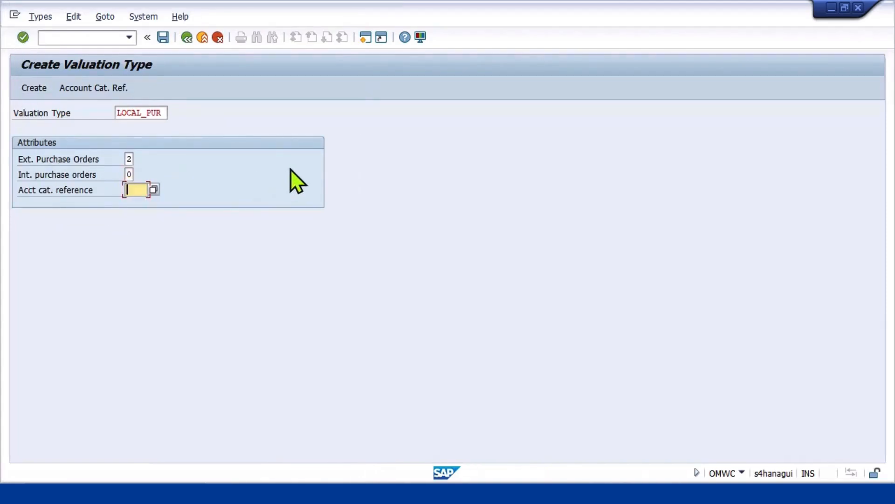
pyautogui.write('0001')
# Open a new SAP session and run transaction OMSK for account category references and valuation classes
pyautogui.click(366, 37)
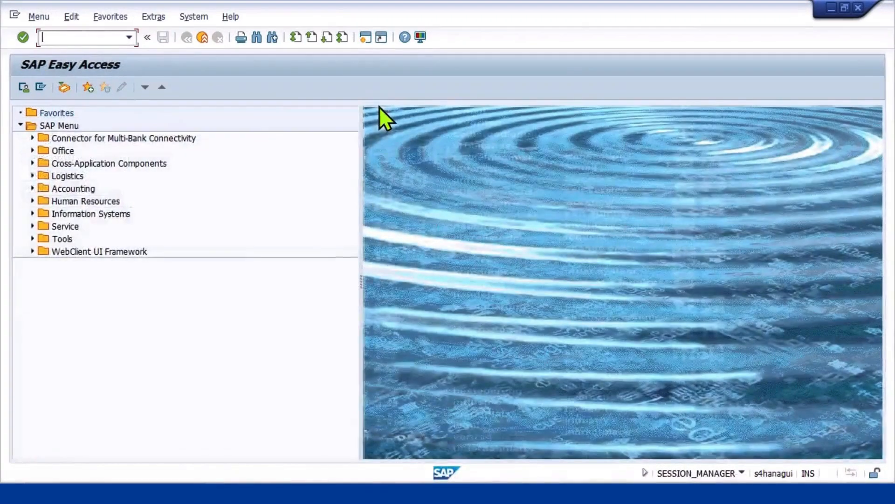
pyautogui.write('/o')
pyautogui.press('BackSpace')
pyautogui.press('BackSpace')
pyautogui.write('OMSK')
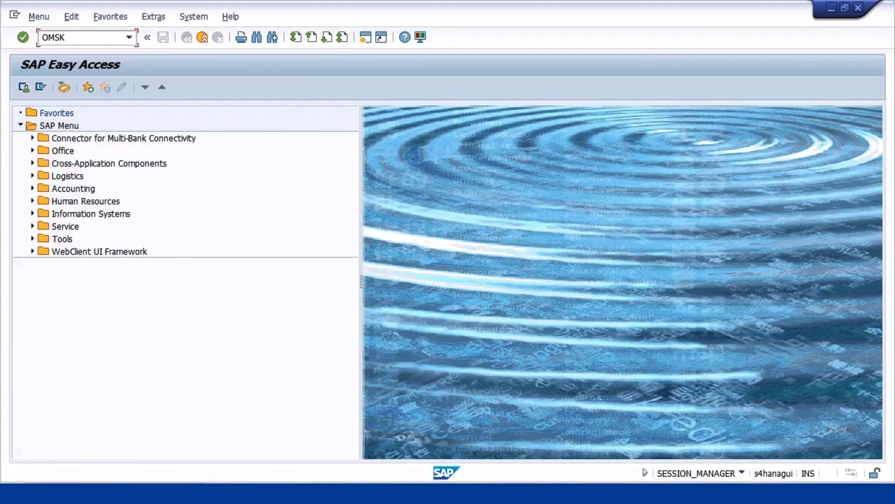
pyautogui.click(262, 109)
pyautogui.press('Return')
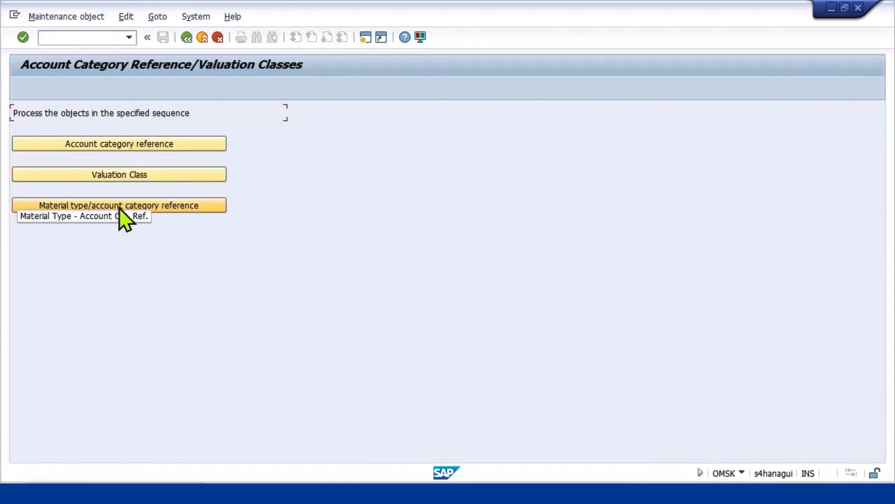
# Look up the account category reference assigned to material type ROH
pyautogui.click(152, 206)
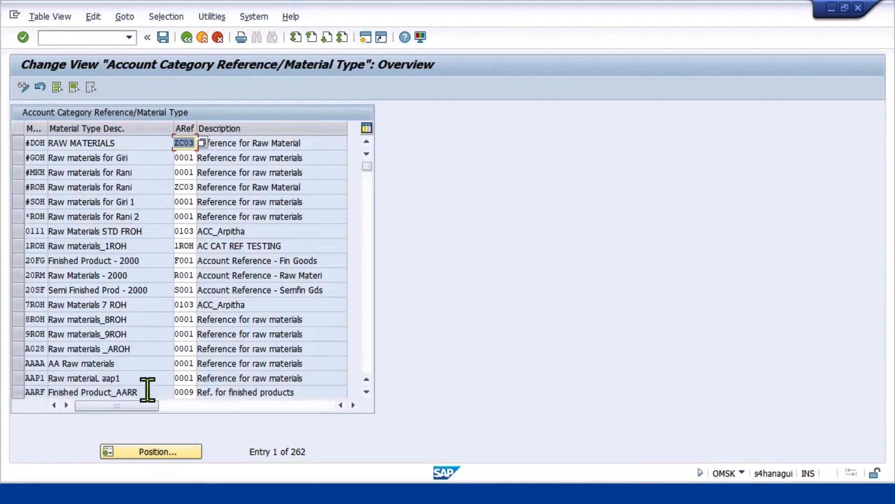
pyautogui.click(150, 450)
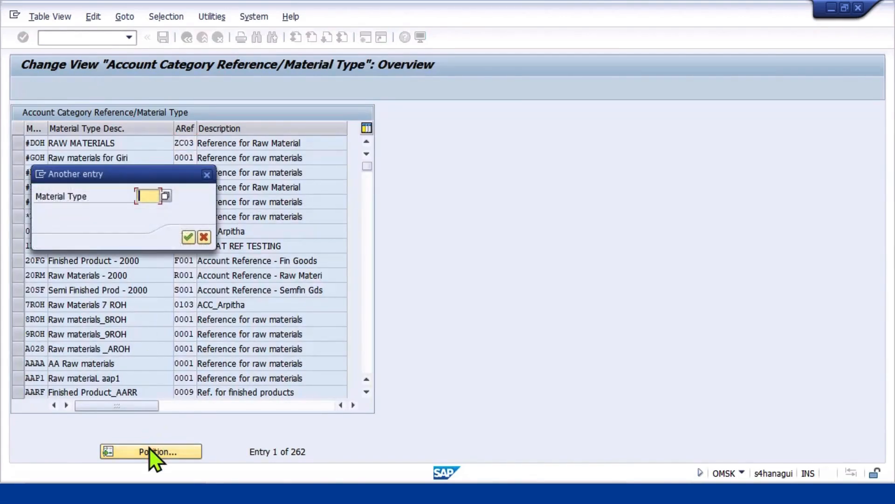
pyautogui.write('RO')
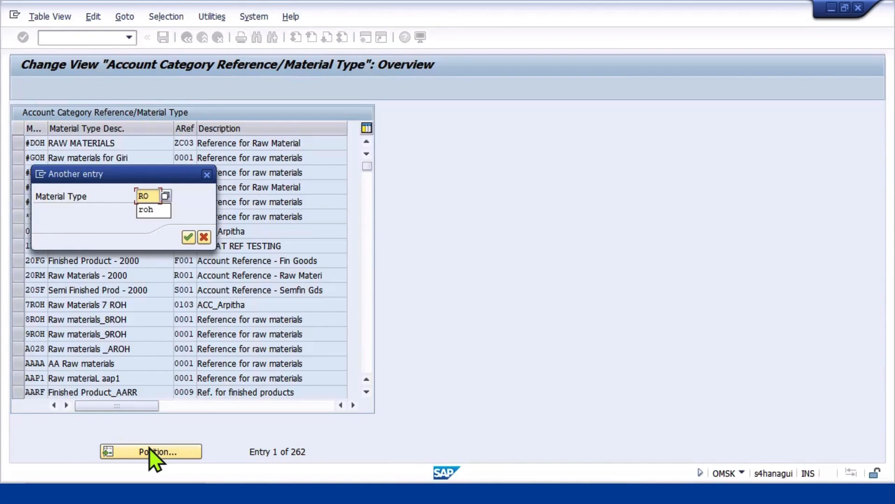
pyautogui.write('H')
pyautogui.press('Return')
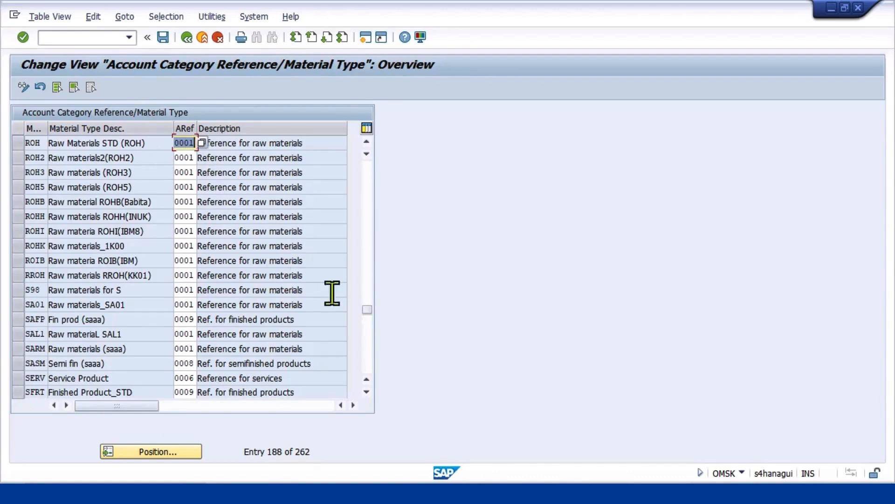
# Close the OMSK session and save the LOCAL_PUR valuation type
pyautogui.click(858, 8)
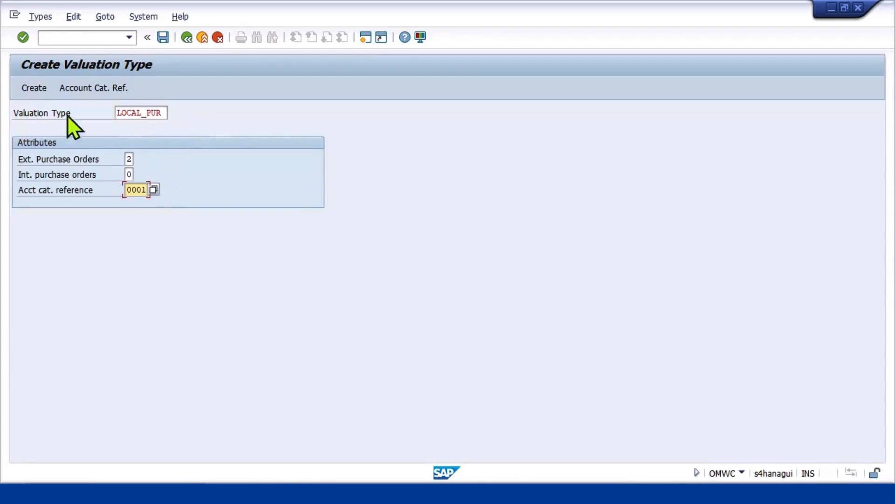
pyautogui.click(163, 39)
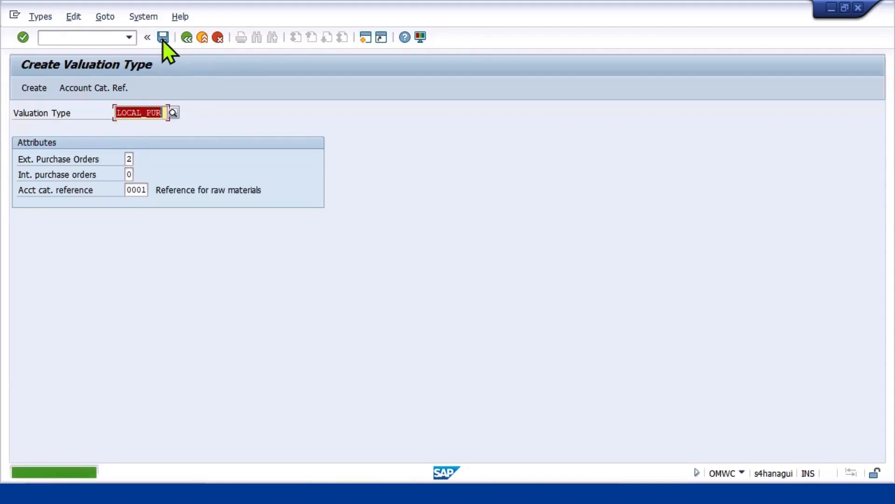
# Create the LOCAL_PUR valuation type and return to the global valuation types list
pyautogui.click(36, 90)
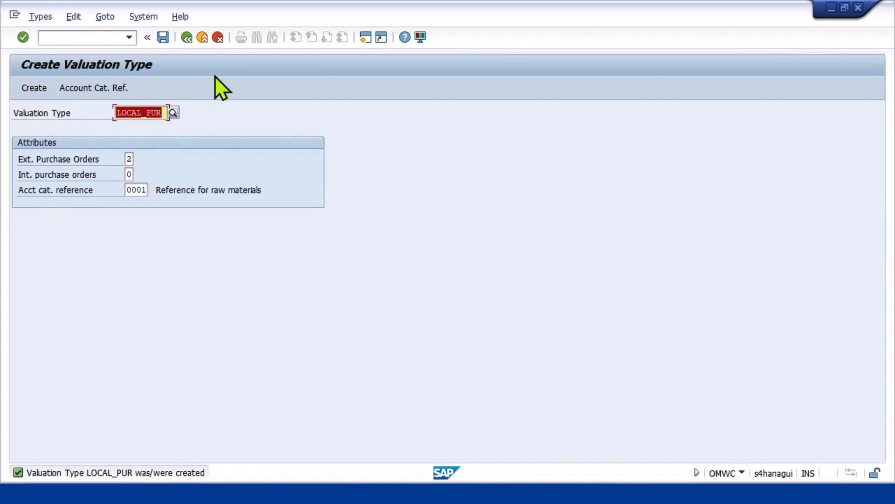
pyautogui.click(187, 38)
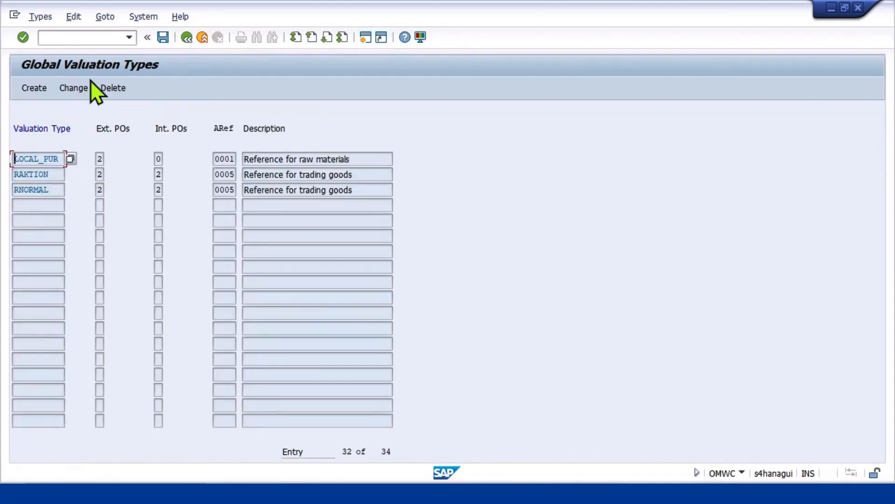
# Create the global valuation type IMPORT_PUR, keeping the prefilled purchase order settings and account category reference, and leave the creation screen
pyautogui.click(35, 92)
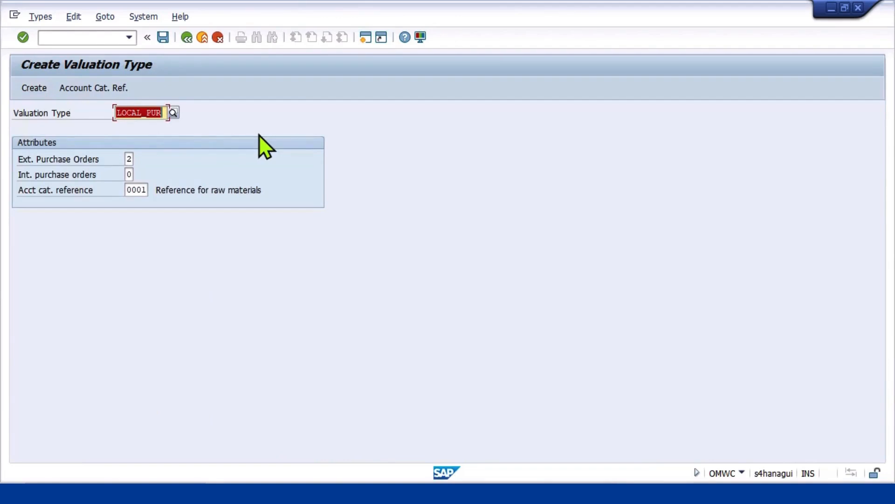
pyautogui.press('BackSpace')
pyautogui.write('IMPO')
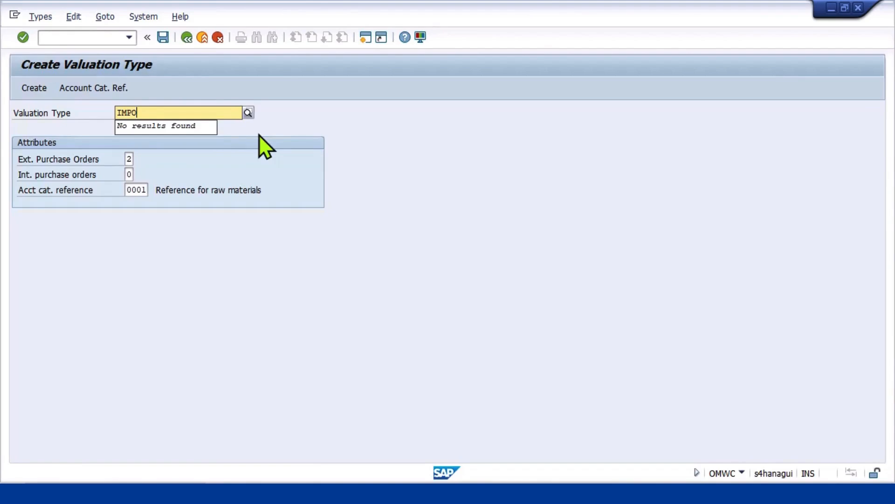
pyautogui.write('RT_PUR')
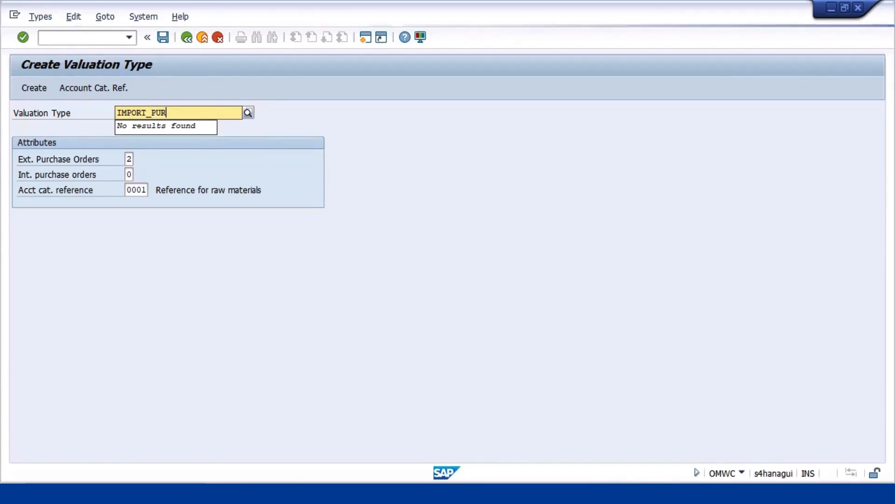
pyautogui.write('C')
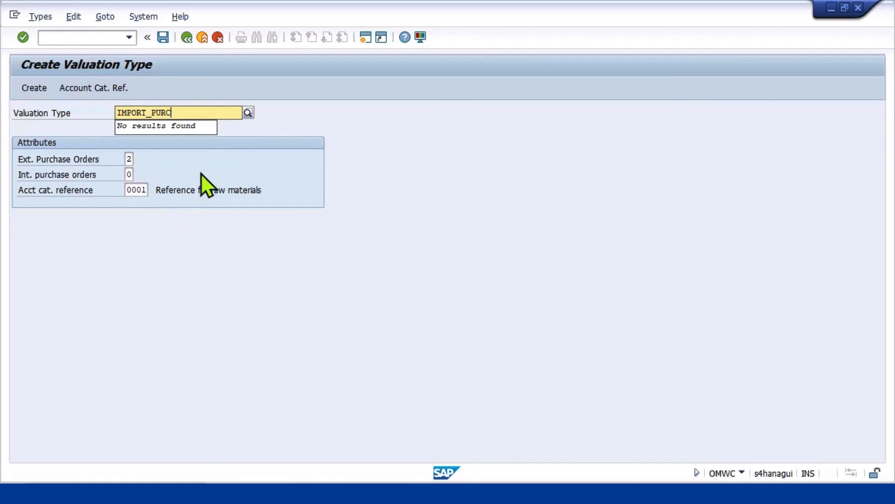
pyautogui.click(35, 88)
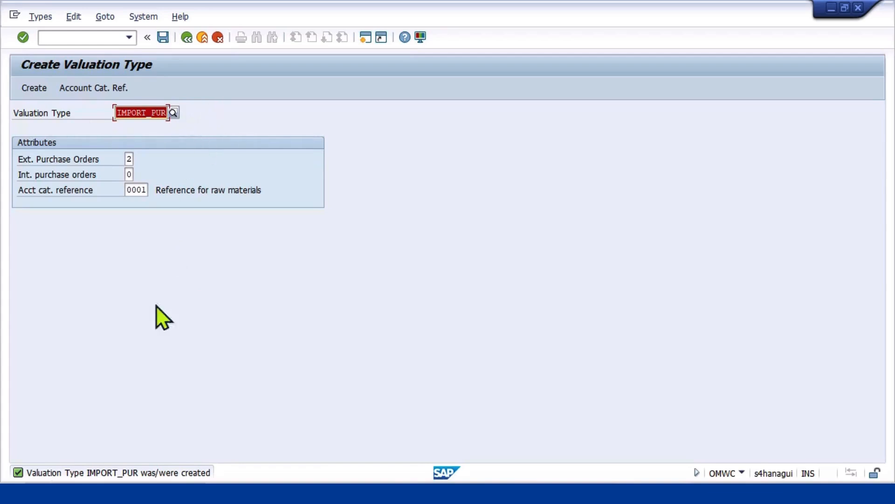
pyautogui.click(182, 40)
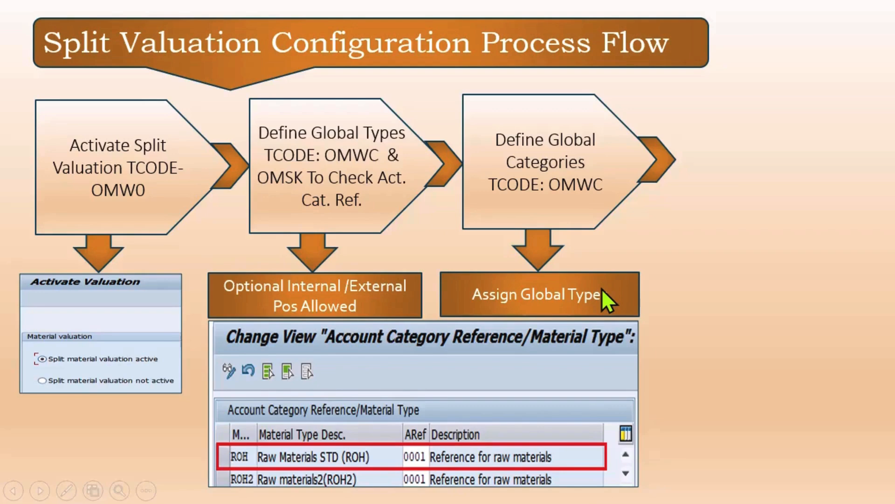
# Switch from the slide show to the SAP Split Valuation of Materials window and open the global valuation categories
pyautogui.hotkey('alt', 'Tab')
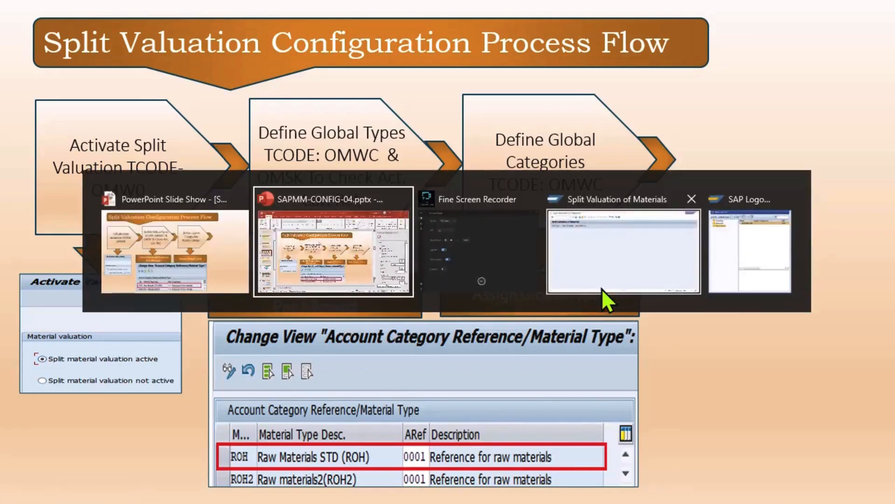
pyautogui.hotkey('alt', 'Tab')
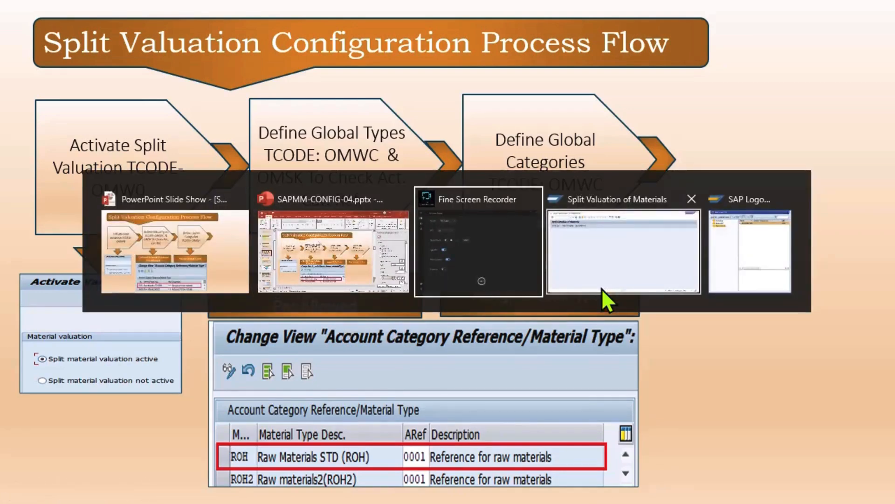
pyautogui.click(601, 289)
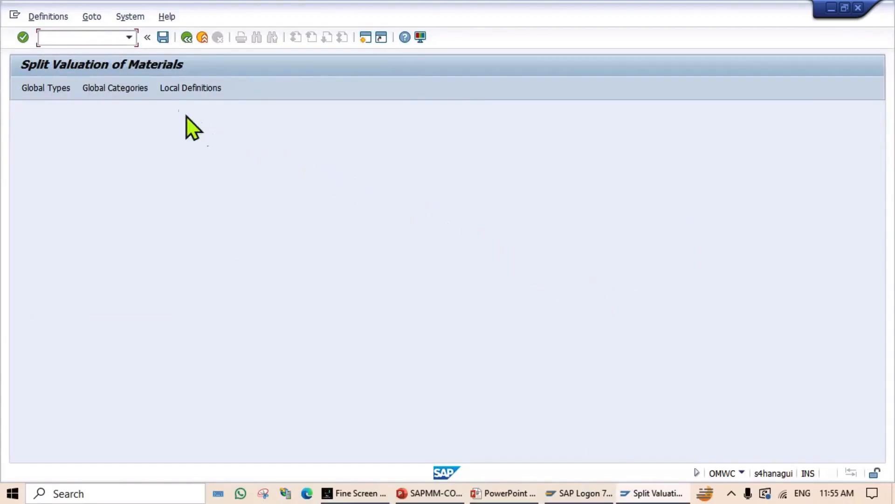
pyautogui.click(133, 89)
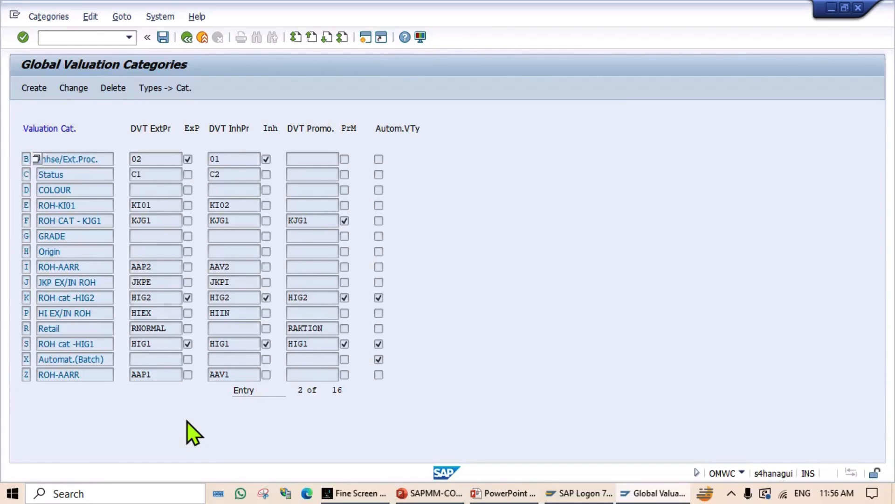
# Examine the existing global valuation categories to see which category keys are already in use
pyautogui.press('pagedown')
pyautogui.press('pageup')
pyautogui.press('pagedown')
pyautogui.press('pagedown')
pyautogui.press('pagedown')
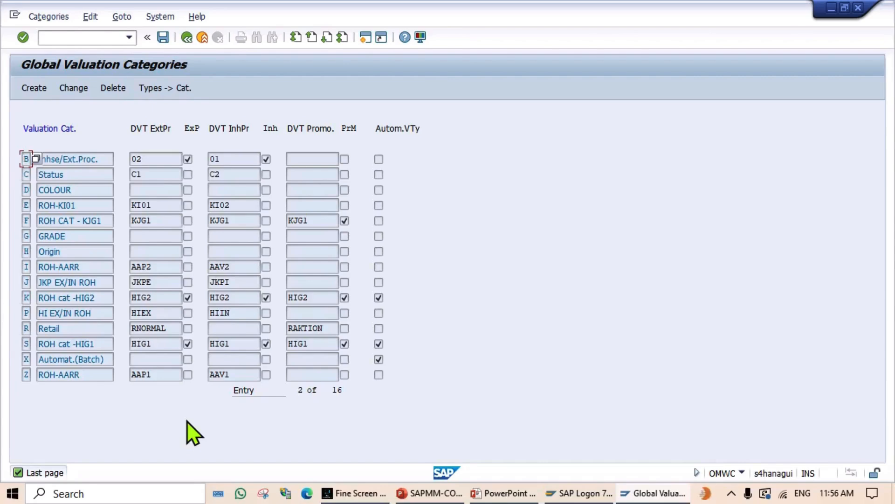
pyautogui.press('pageup')
pyautogui.press('pagedown')
pyautogui.press('pagedown')
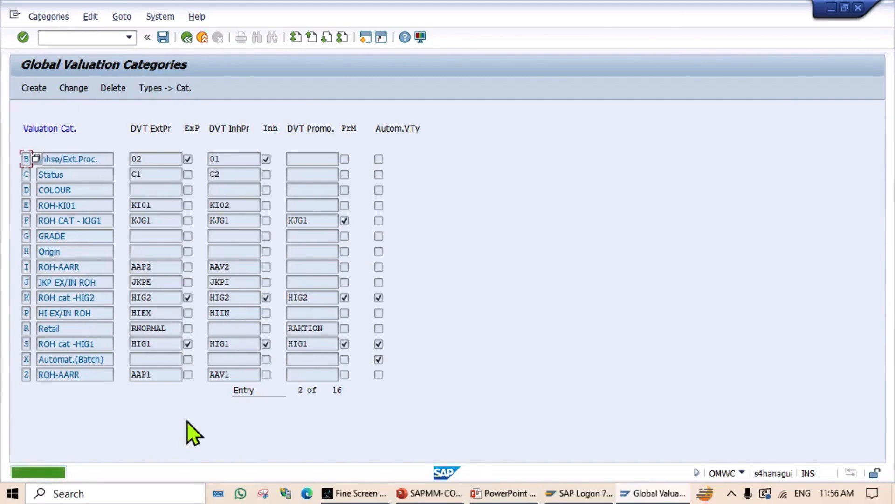
pyautogui.press('pagedown')
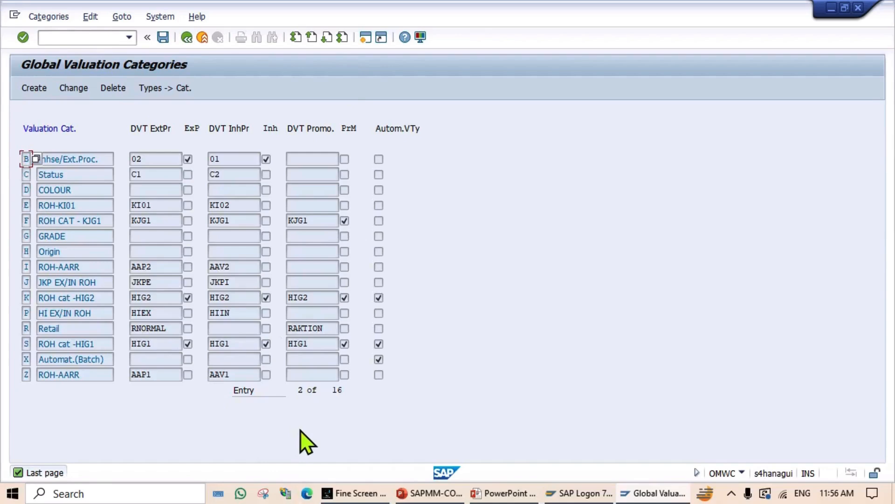
pyautogui.press('pagedown')
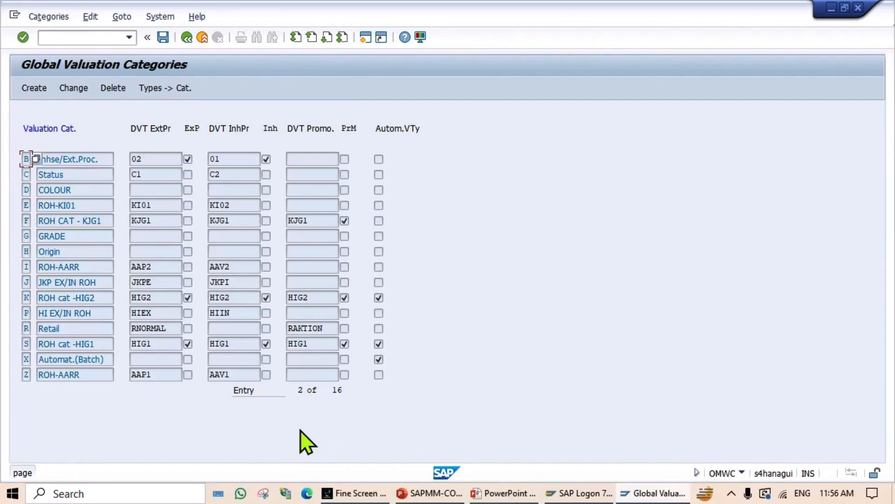
pyautogui.press('pageup')
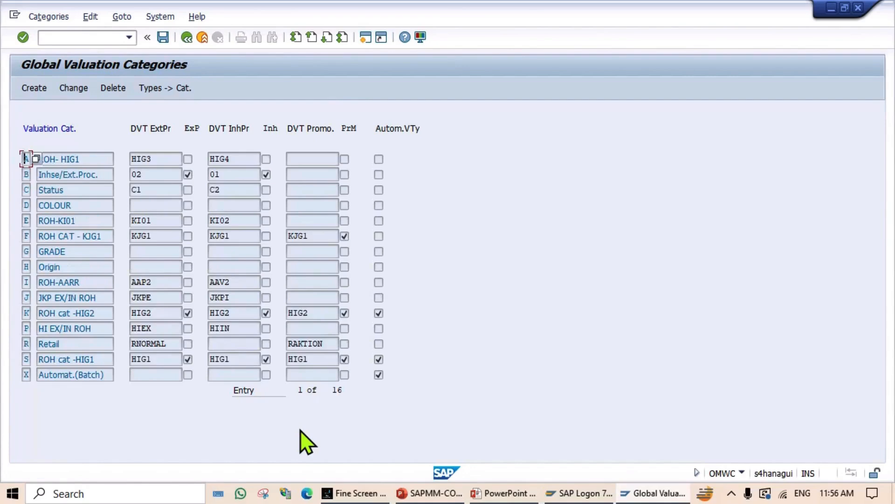
pyautogui.press('pageup')
pyautogui.press('pageup')
pyautogui.press('pageup')
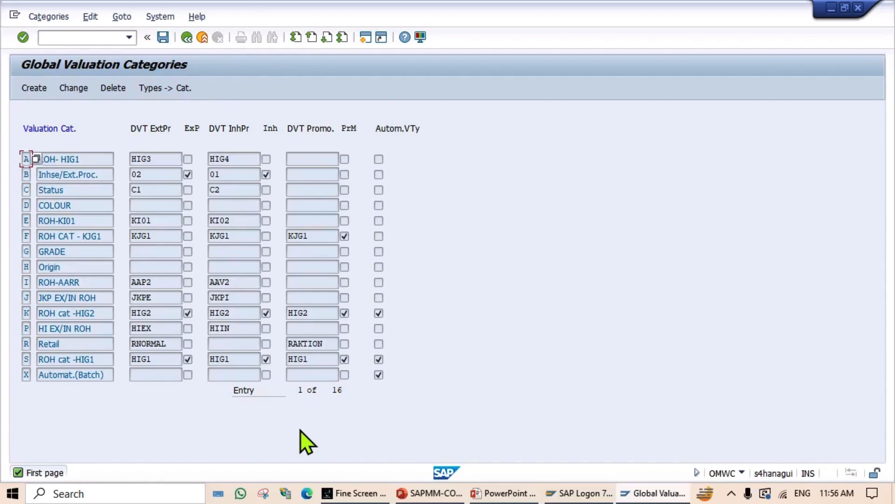
pyautogui.scroll(-1, 306, 443)
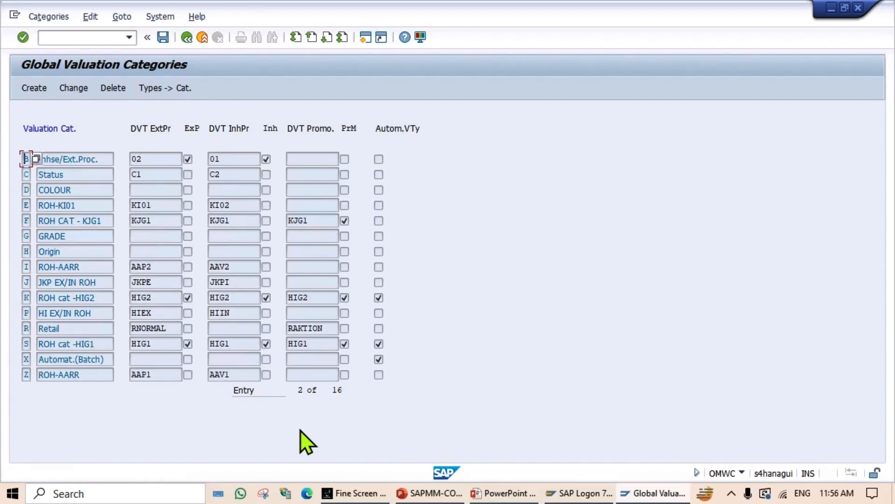
pyautogui.scroll(-2, 305, 443)
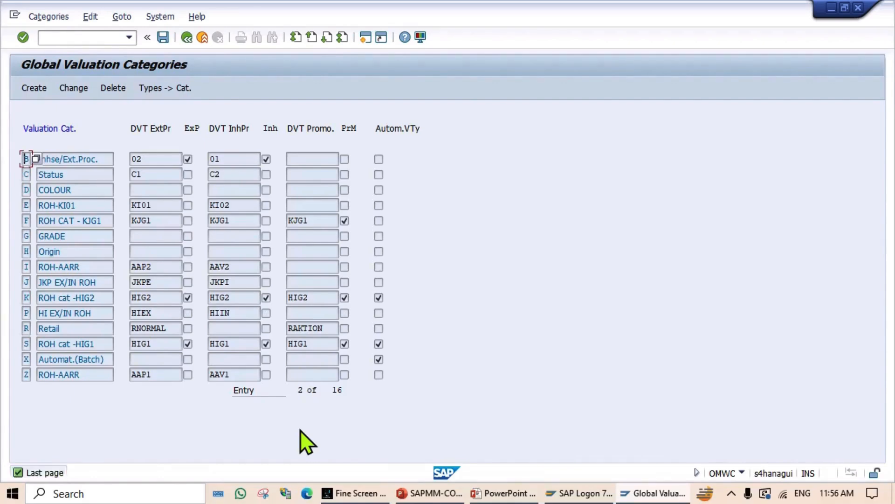
pyautogui.scroll(-1, 299, 429)
# Start a new global valuation category with the key L
pyautogui.click(35, 87)
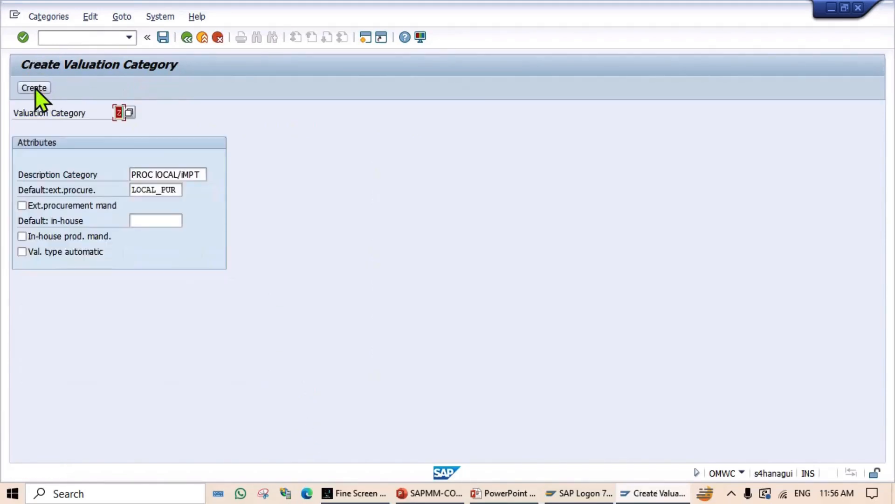
pyautogui.press('BackSpace')
pyautogui.press('BackSpace')
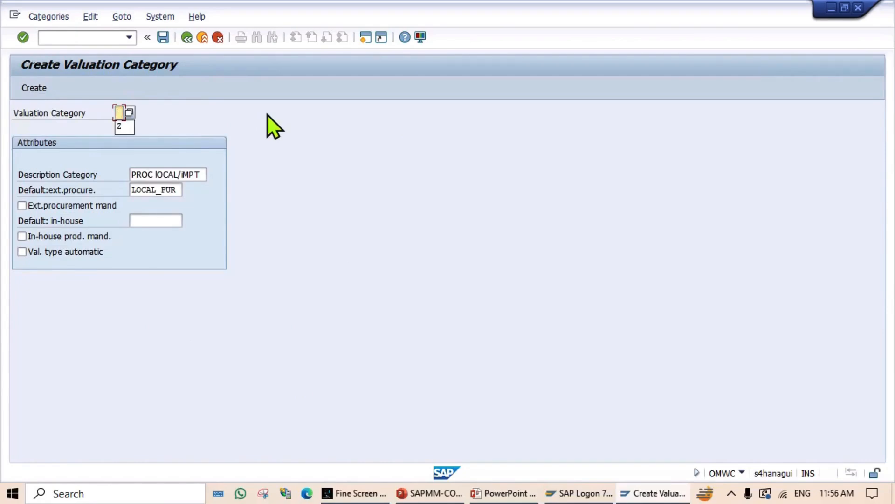
pyautogui.write('L')
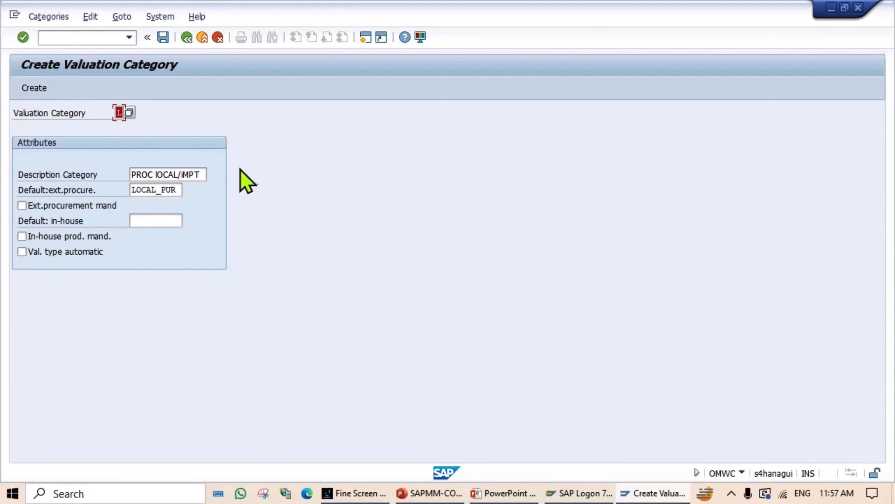
# Clear category L's default external procurement type, browse the available valuation types and enter LOCAL_PUR as the default
pyautogui.moveTo(177, 193); pyautogui.dragTo(133, 197)
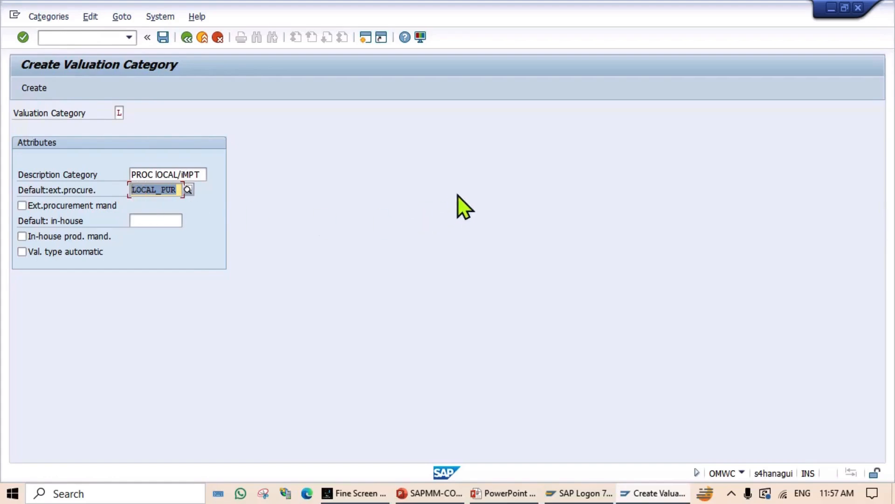
pyautogui.press('BackSpace')
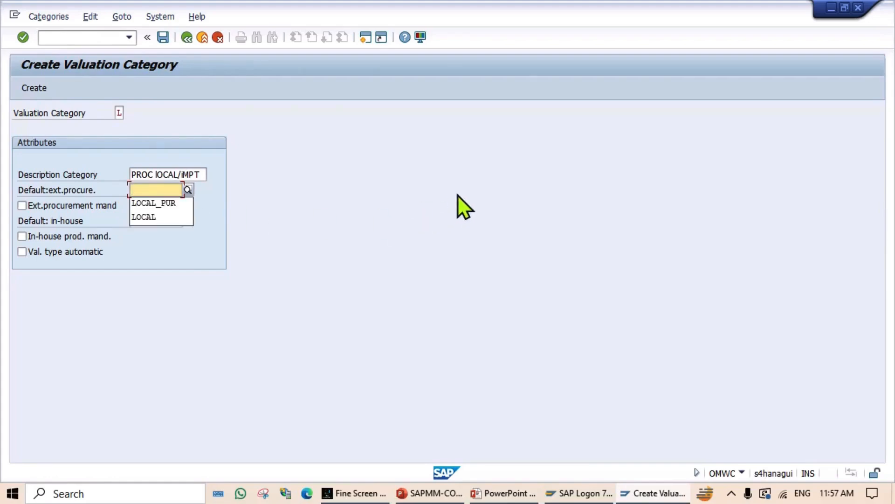
pyautogui.click(188, 189)
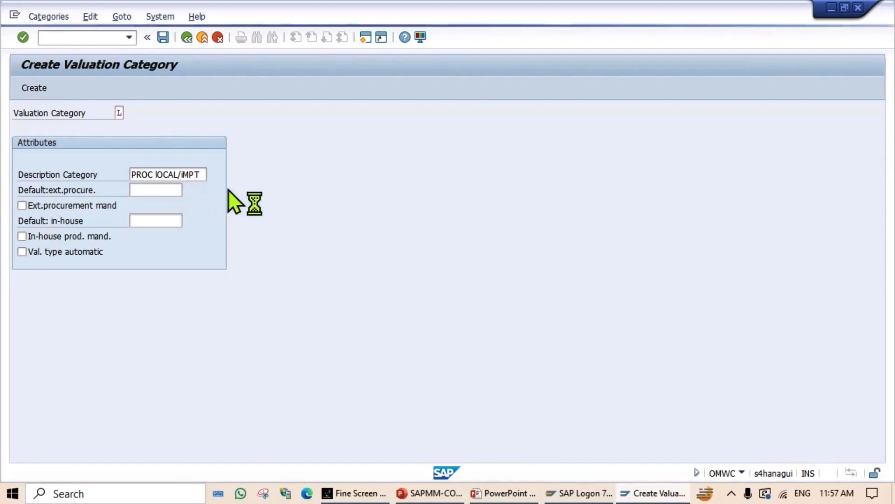
pyautogui.scroll(-2, 234, 184)
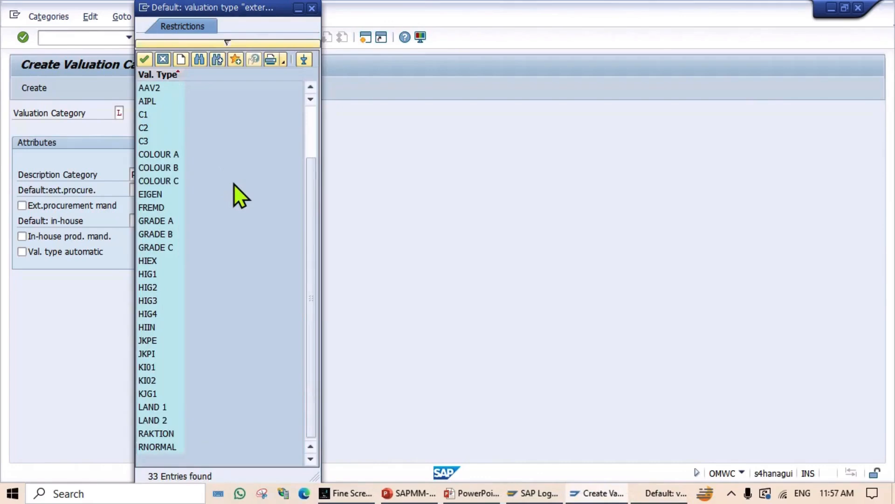
pyautogui.scroll(2, 234, 183)
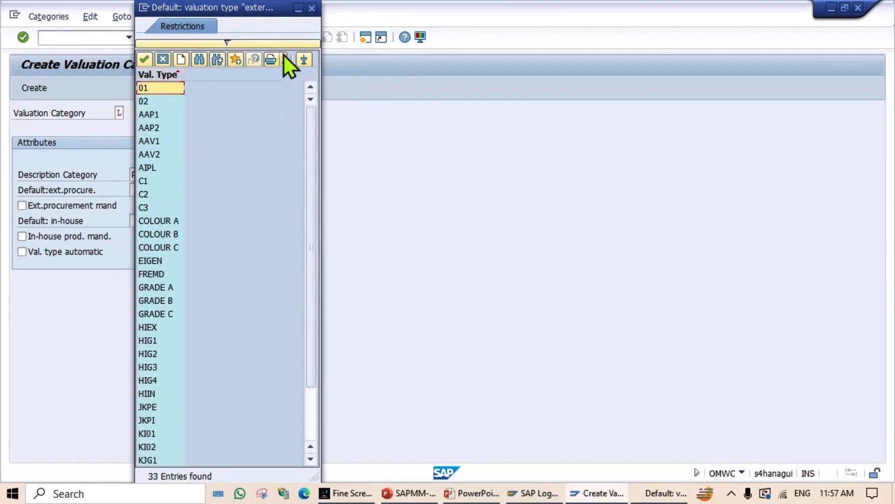
pyautogui.click(312, 8)
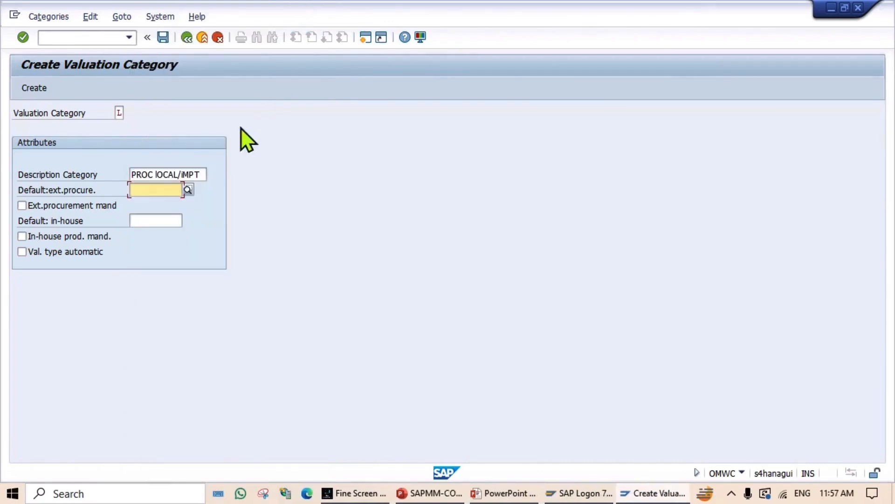
pyautogui.write('L')
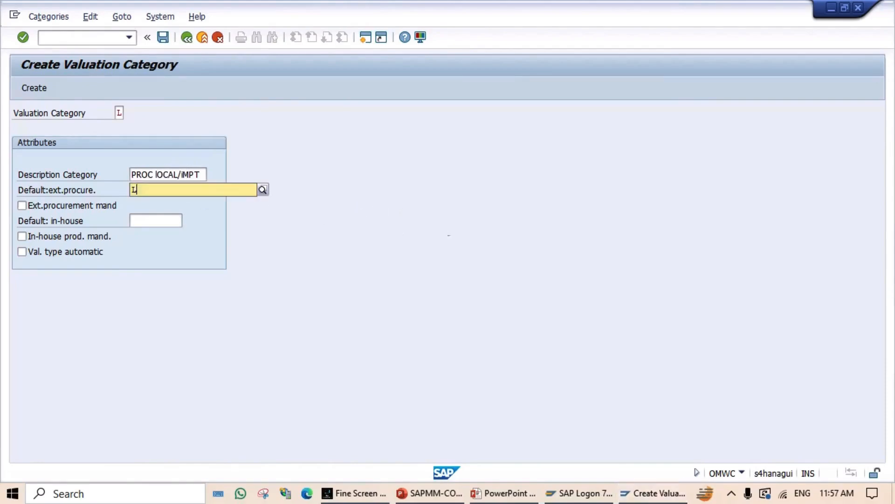
pyautogui.write('OCAL_')
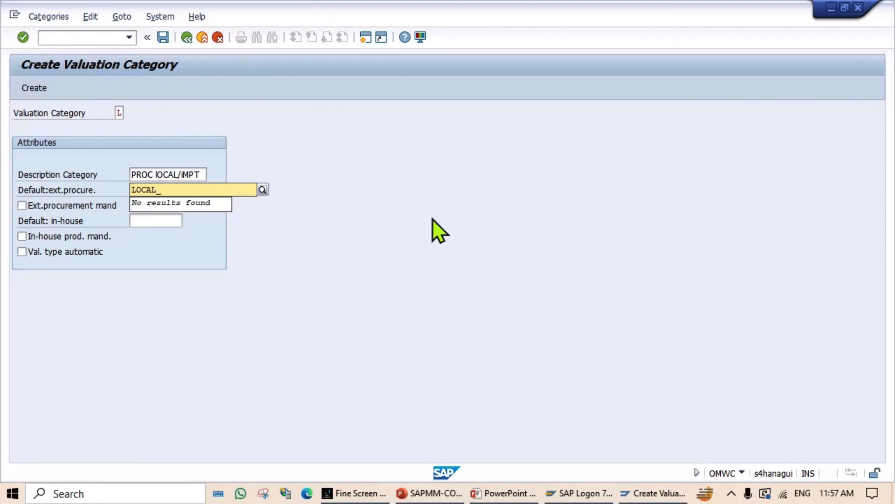
pyautogui.write('PUR')
# Set category L's default in-house valuation type to IMPORT_PUR and create the category
pyautogui.click(170, 220)
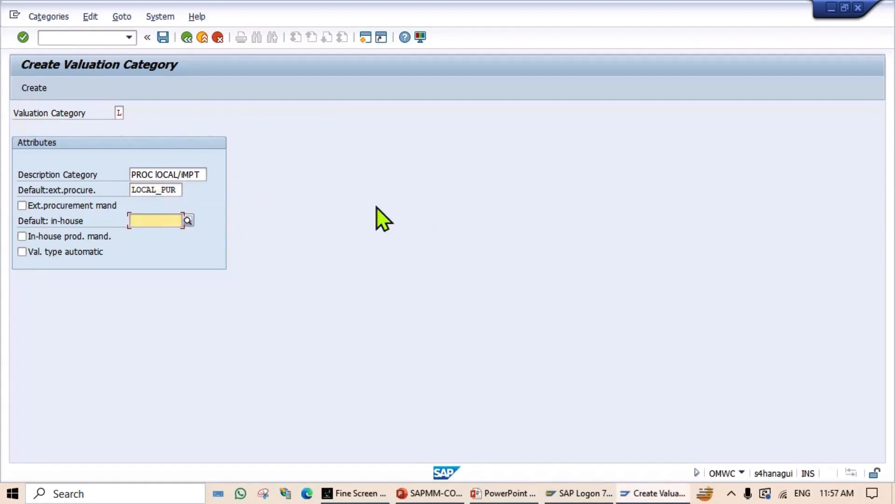
pyautogui.write('IMPO')
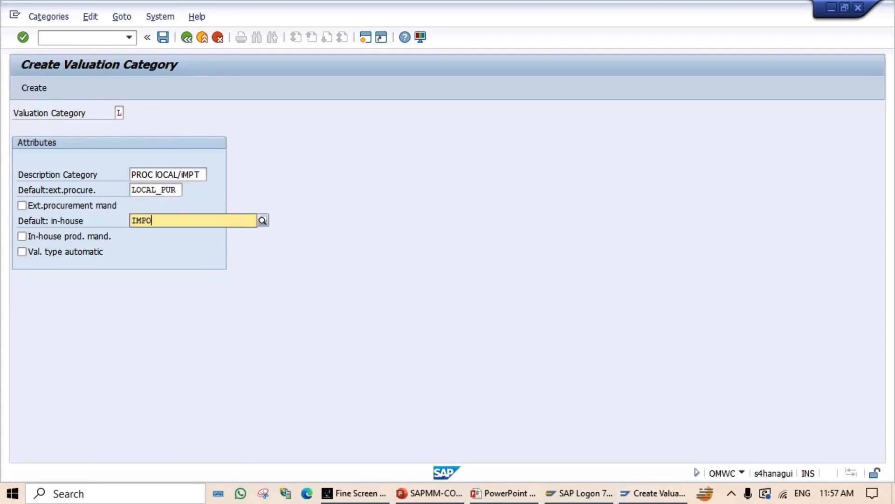
pyautogui.write('RT')
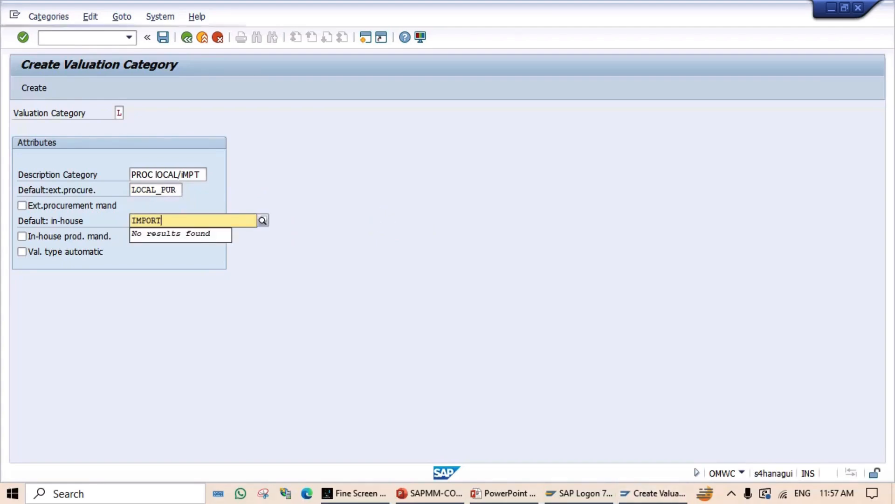
pyautogui.write('_PU')
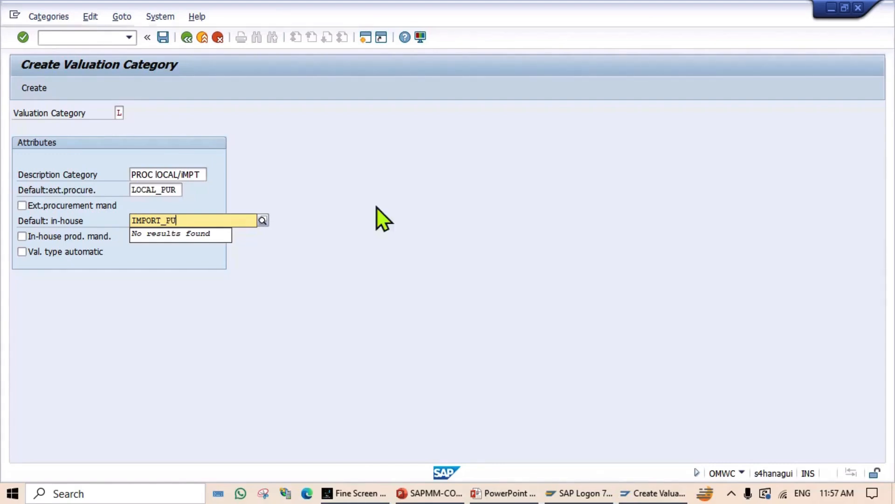
pyautogui.write('R')
pyautogui.press('Return')
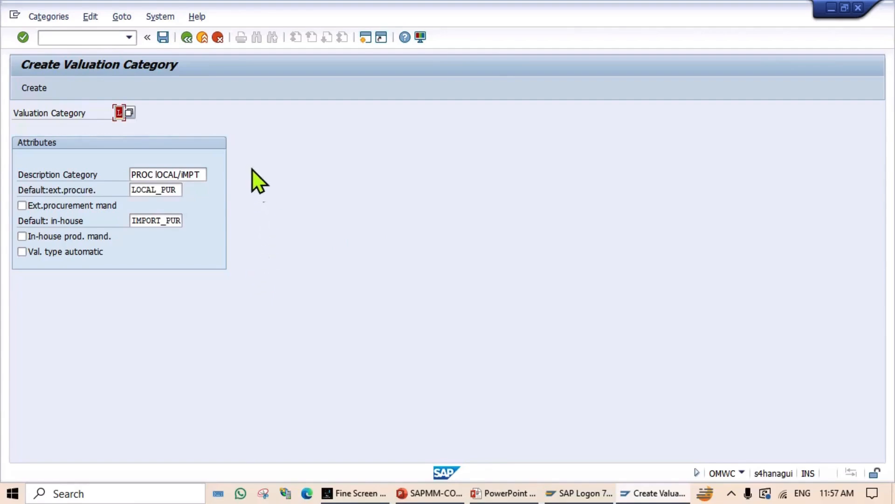
pyautogui.click(39, 88)
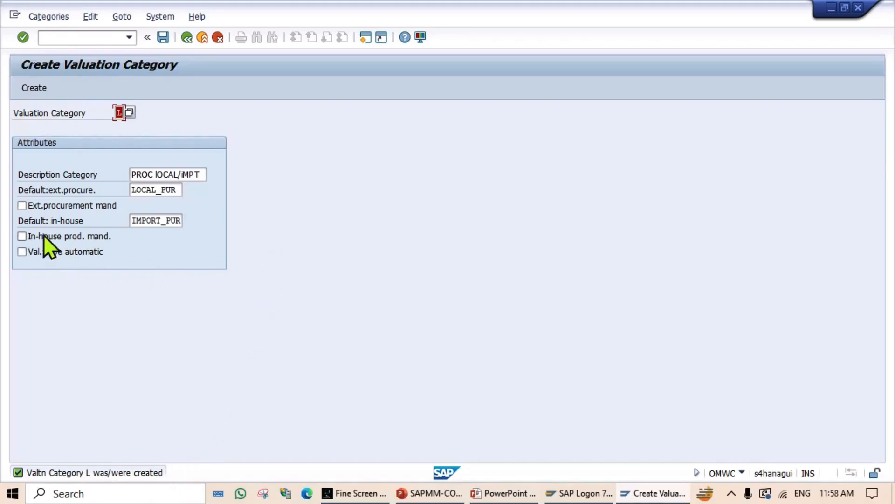
# Try to make external procurement mandatory for category L by creating it again, and return to the category list
pyautogui.click(22, 205)
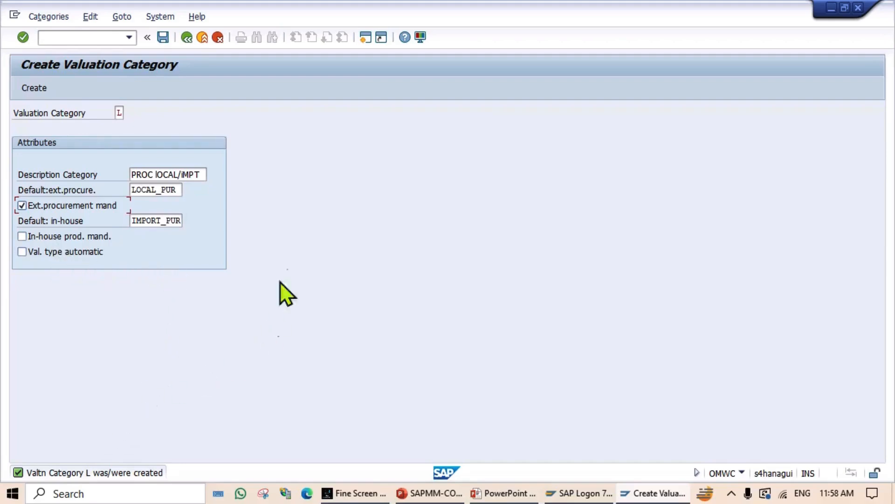
pyautogui.click(43, 89)
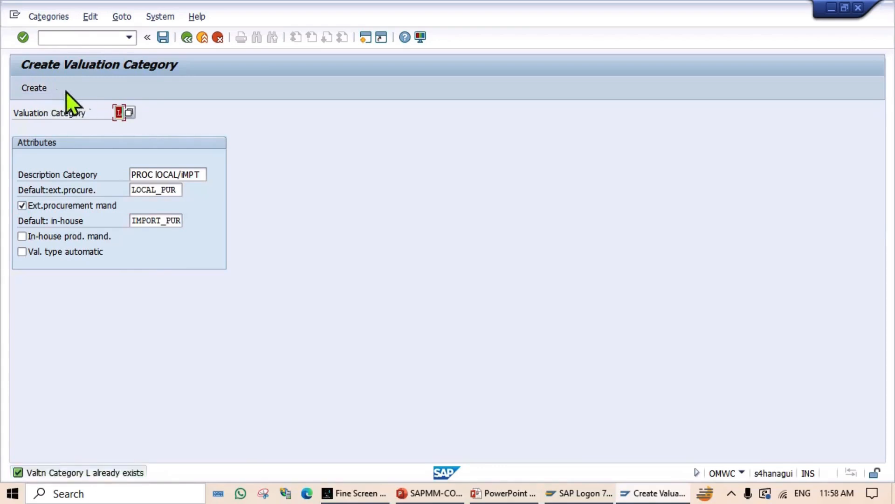
pyautogui.click(186, 38)
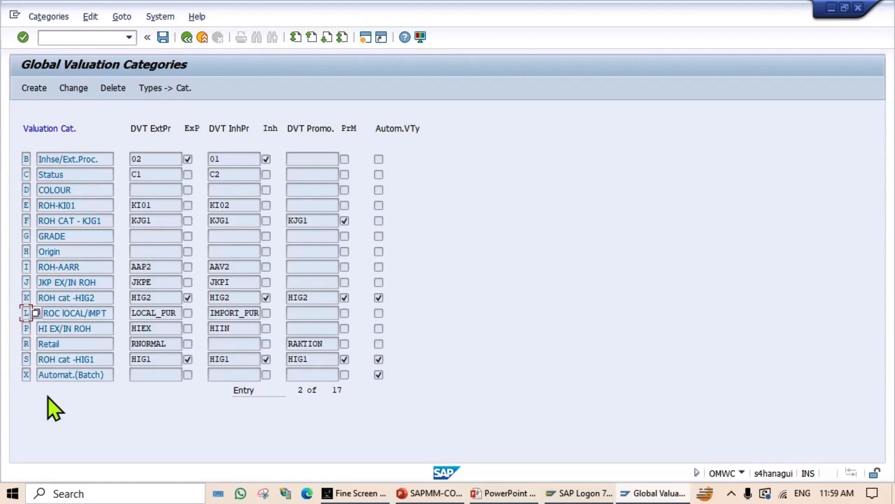
# Check the details of the PROC lOCAL/iMPT category and go back to the Split Valuation of Materials start screen
pyautogui.click(99, 313)
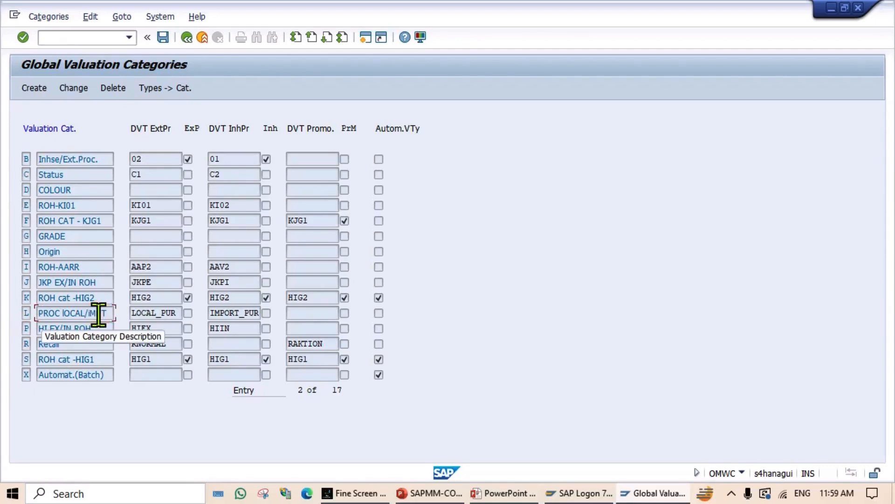
pyautogui.click(75, 88)
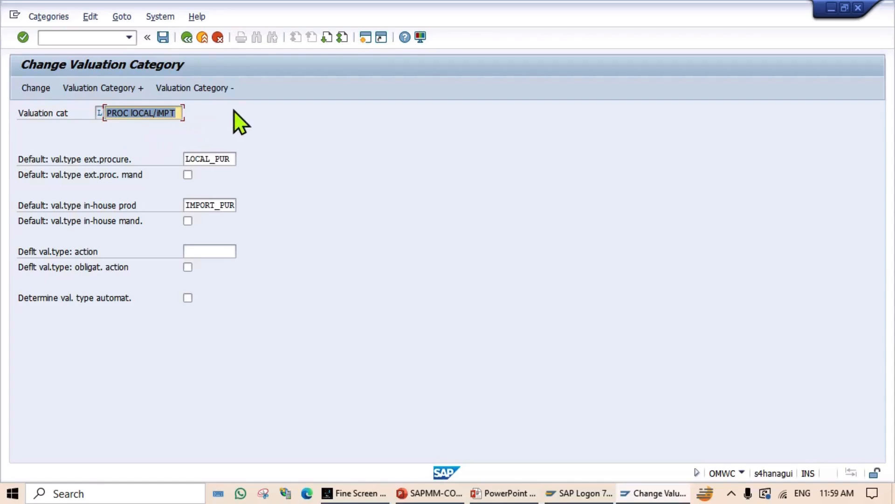
pyautogui.click(186, 43)
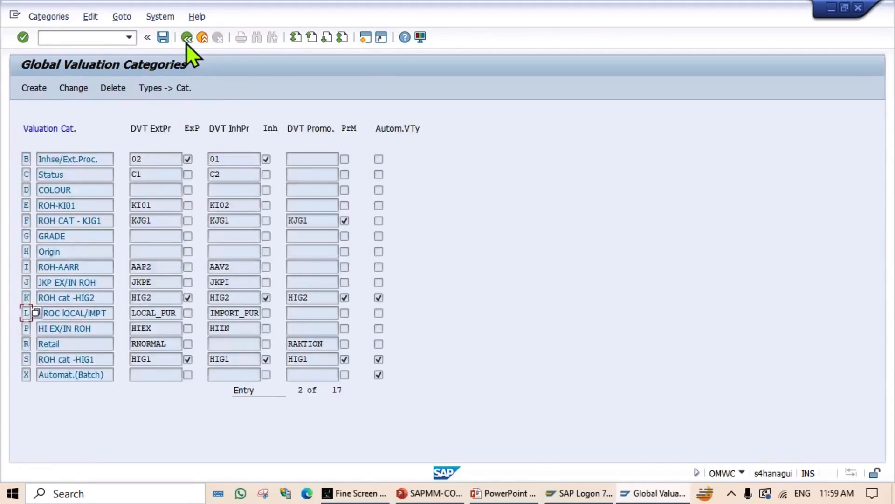
pyautogui.click(186, 42)
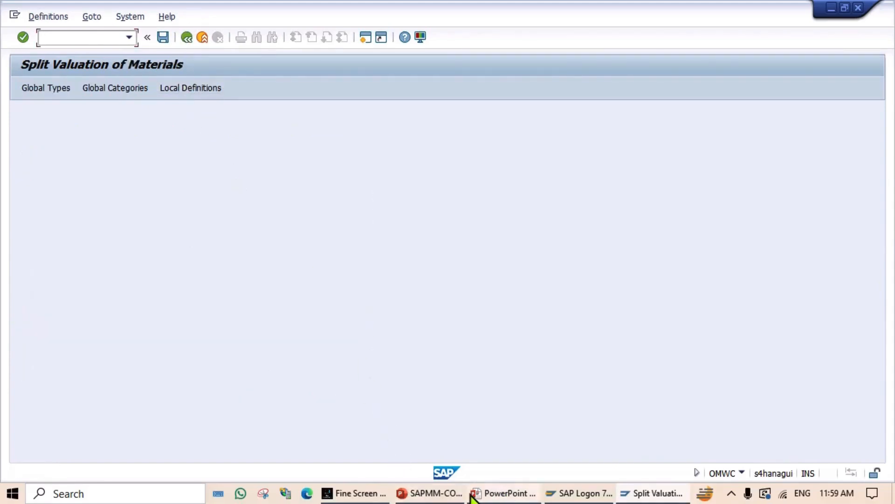
# Switch to the PowerPoint slide show and review the Split Valuation Configuration Process Flow
pyautogui.click(490, 494)
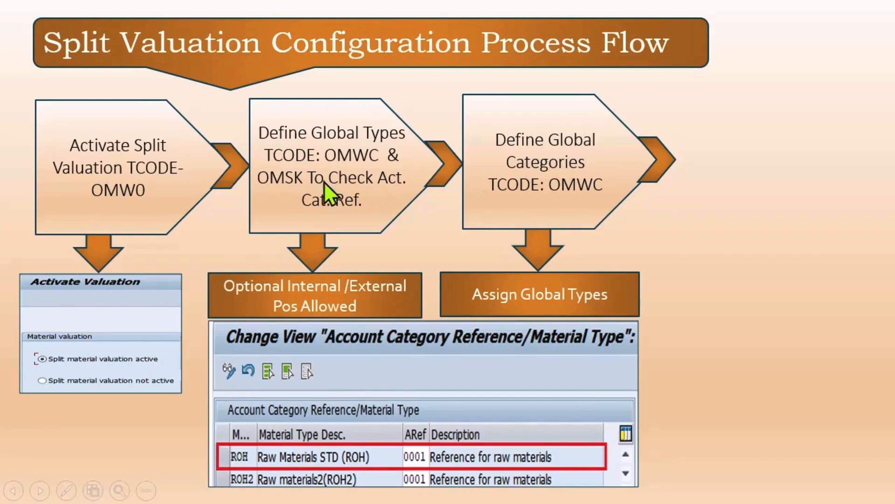
pyautogui.click(537, 191)
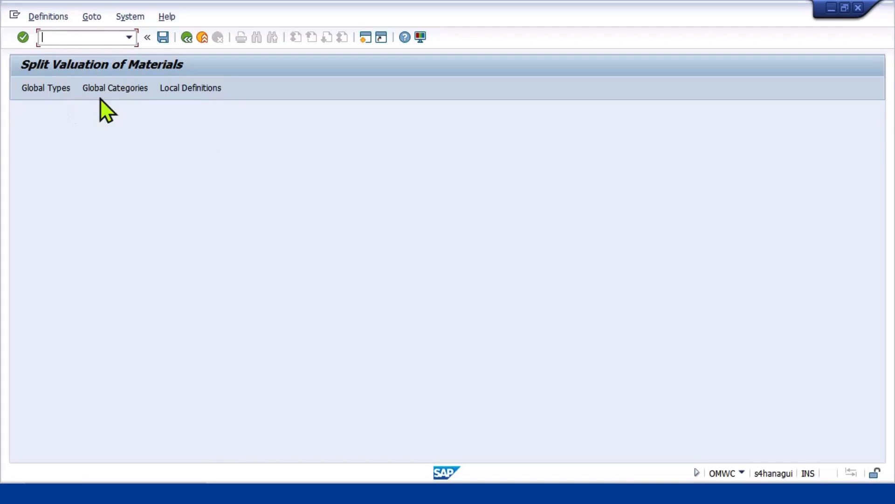
# In SAP, find plant MP01 in the local definitions and open its valuation category allocation
pyautogui.click(179, 88)
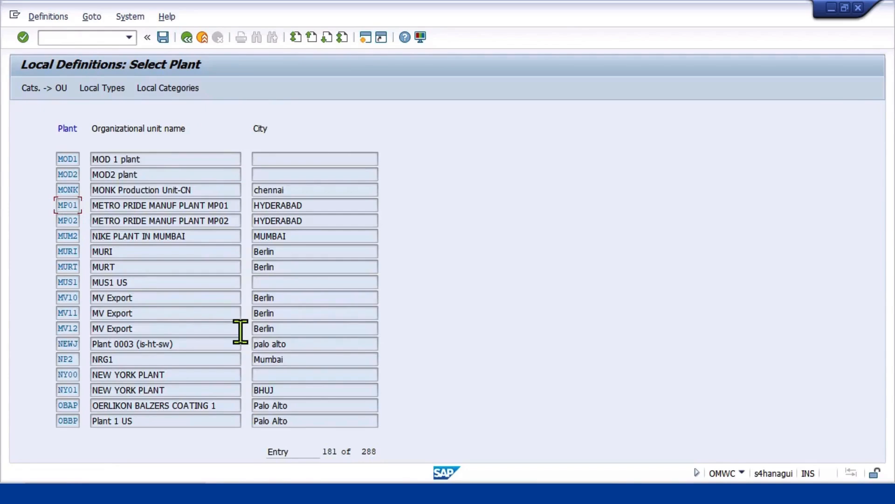
pyautogui.press('pageup')
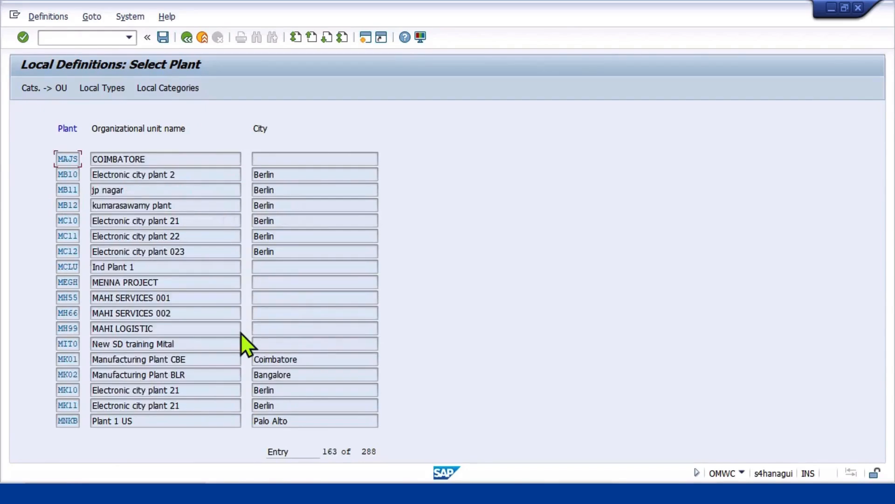
pyautogui.press('pagedown')
pyautogui.press('pageup')
pyautogui.press('pageup')
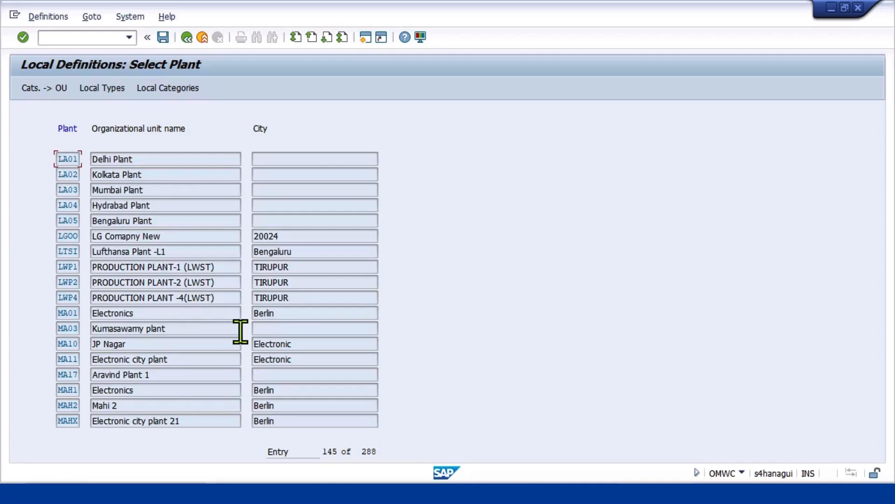
pyautogui.scroll(-1, 240, 332)
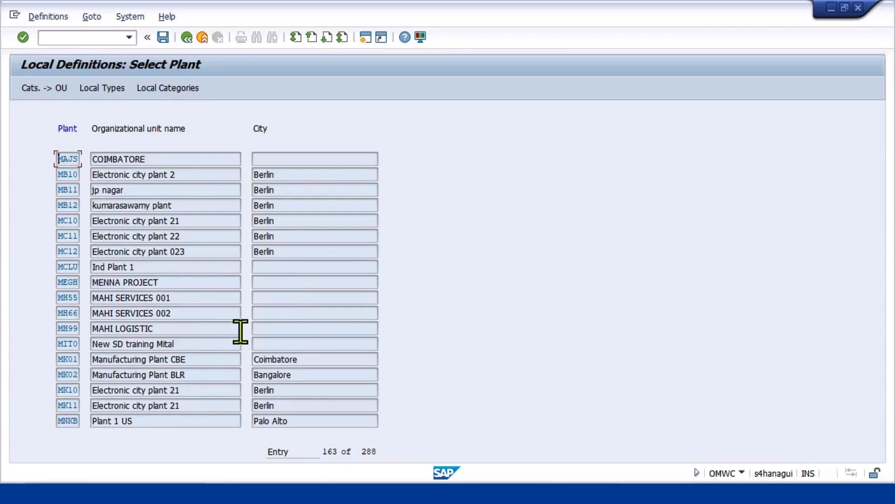
pyautogui.press('pagedown')
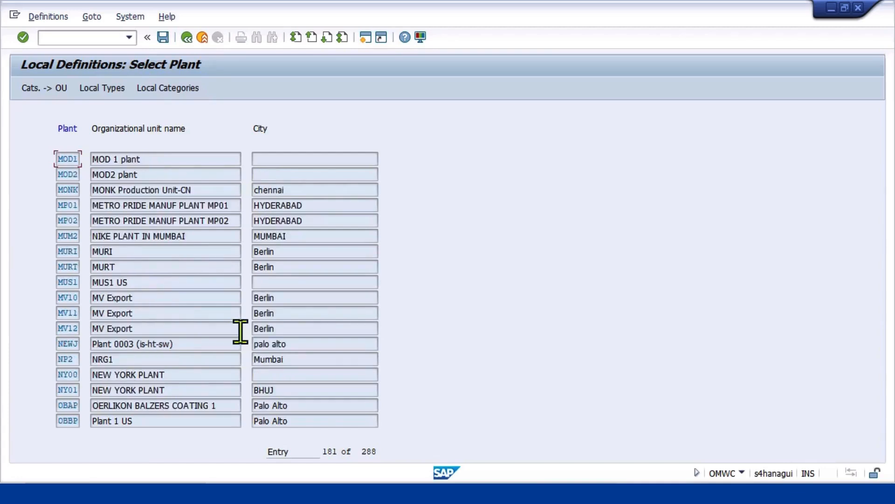
pyautogui.press('pagedown')
pyautogui.press('pageup')
pyautogui.press('pageup')
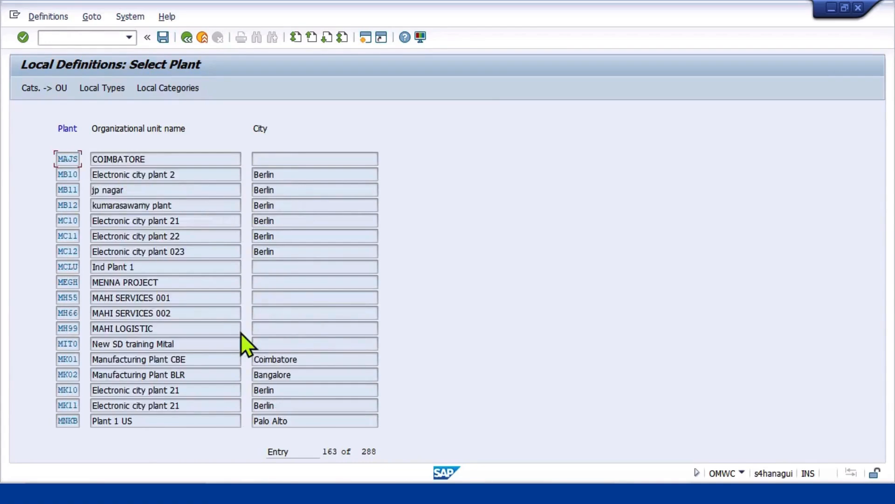
pyautogui.press('pagedown')
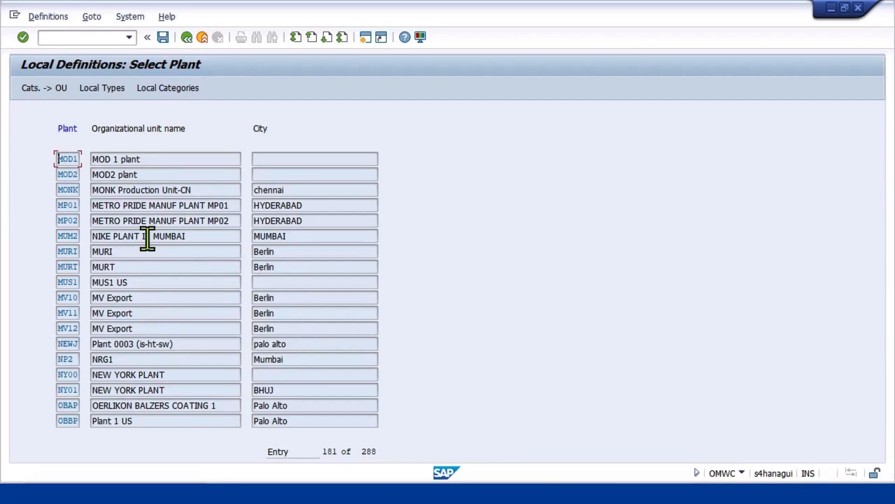
pyautogui.click(72, 204)
pyautogui.click(38, 89)
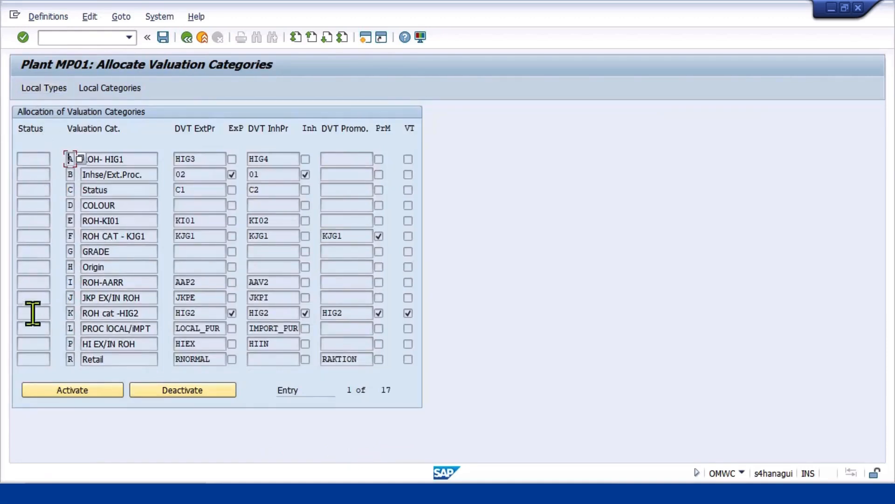
# Activate valuation category L for plant MP01, save the allocation and return to the split valuation start screen
pyautogui.click(35, 328)
pyautogui.click(77, 390)
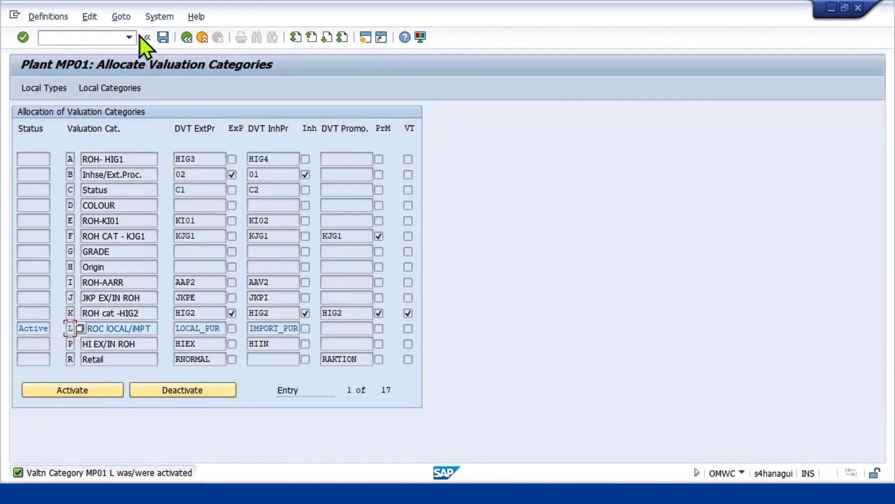
pyautogui.click(163, 38)
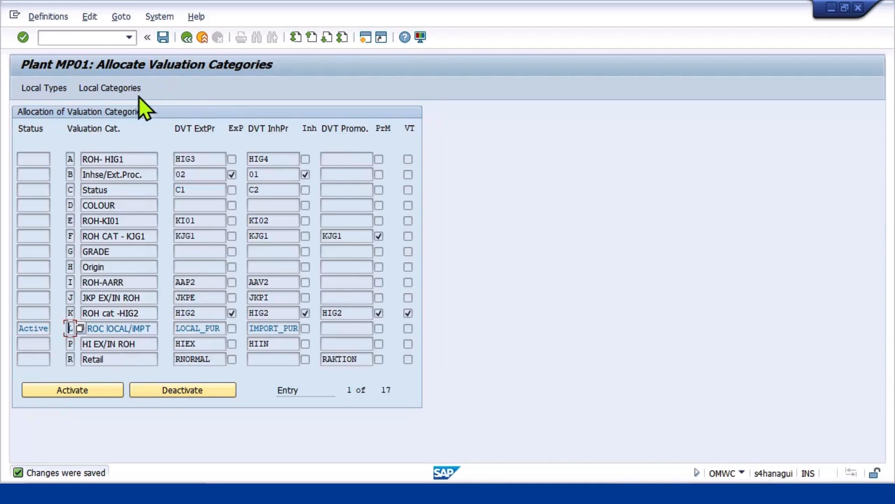
pyautogui.click(185, 38)
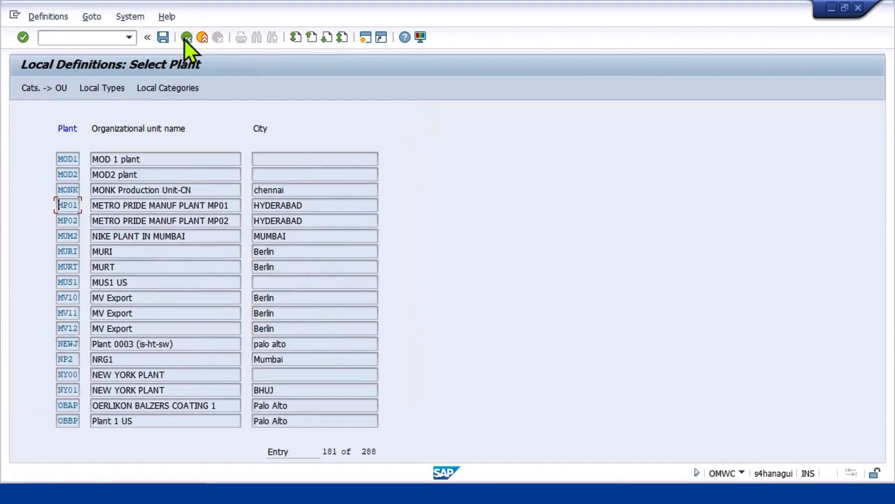
pyautogui.click(186, 39)
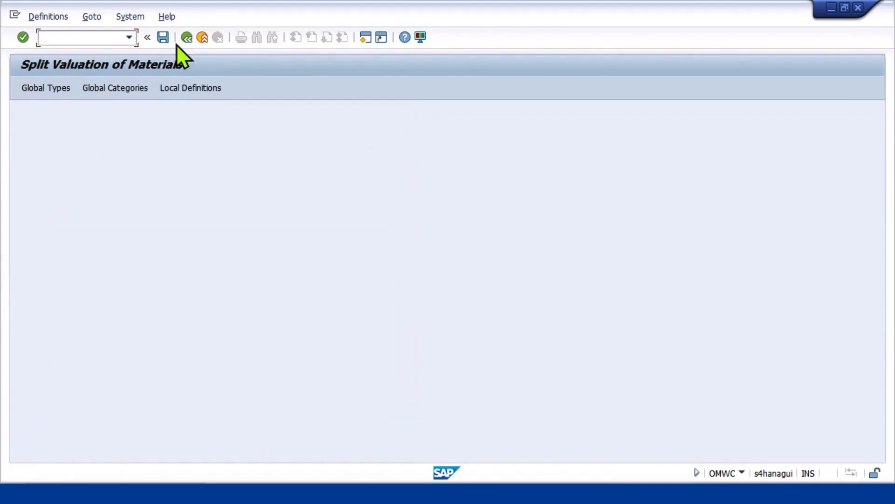
# Review the external and internal purchase order settings of global valuation types LOCAL_PUR and IMPORT_PUR
pyautogui.click(50, 89)
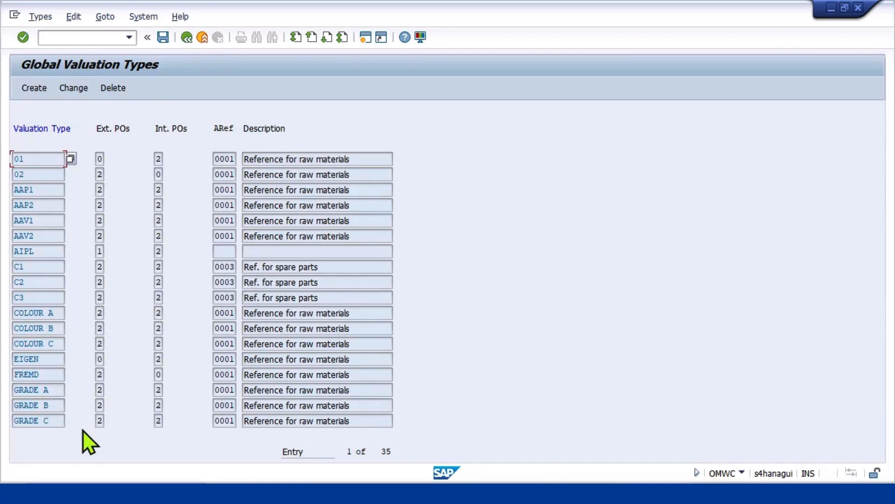
pyautogui.scroll(-1, 83, 430)
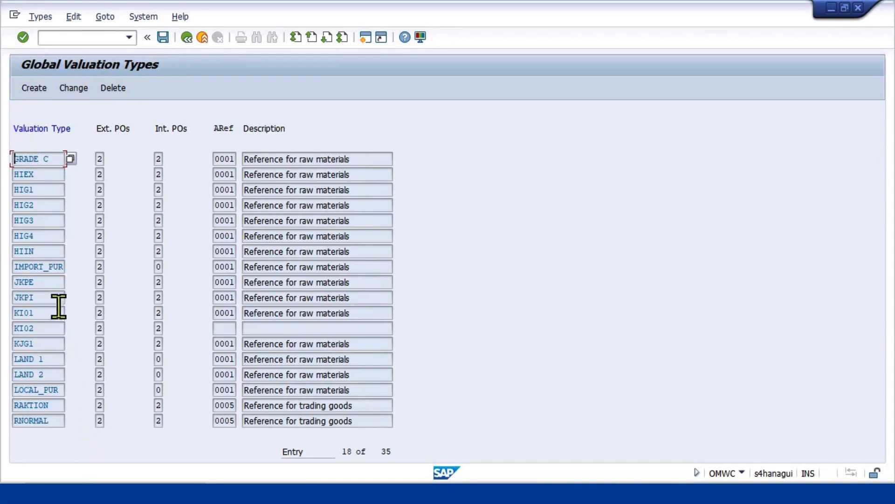
pyautogui.click(56, 266)
pyautogui.click(48, 389)
pyautogui.click(58, 391)
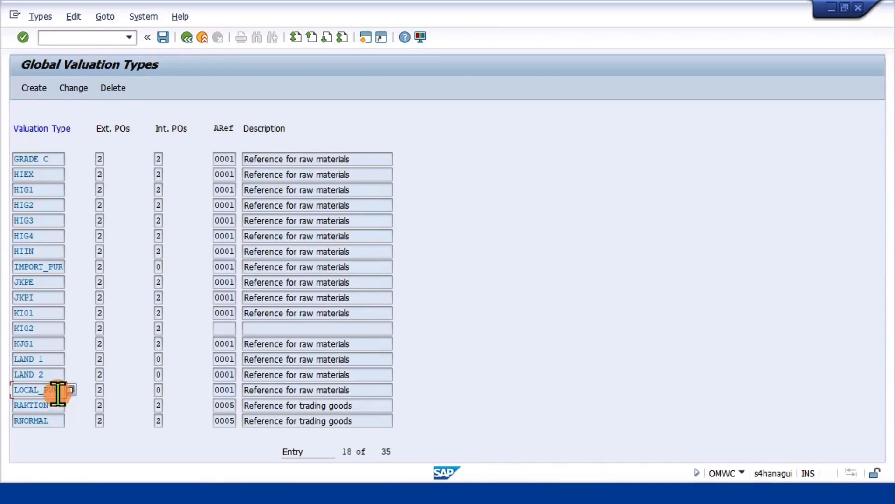
pyautogui.click(100, 392)
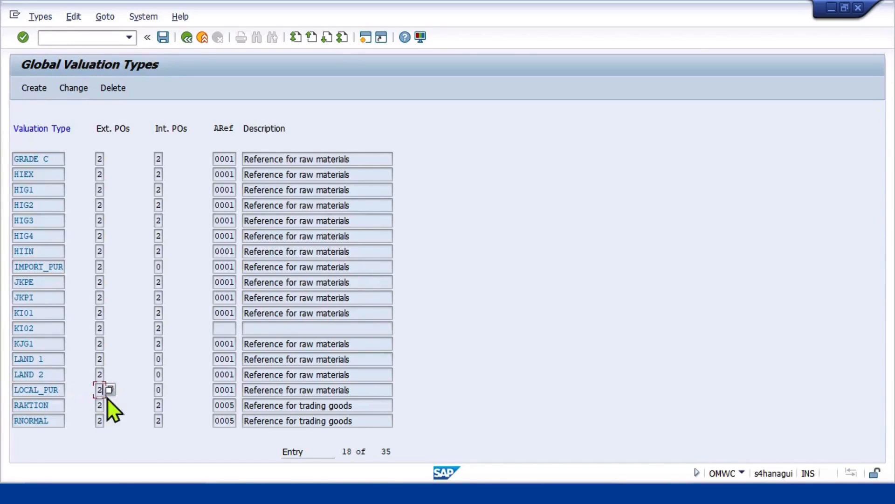
pyautogui.click(157, 392)
pyautogui.click(56, 269)
pyautogui.click(188, 40)
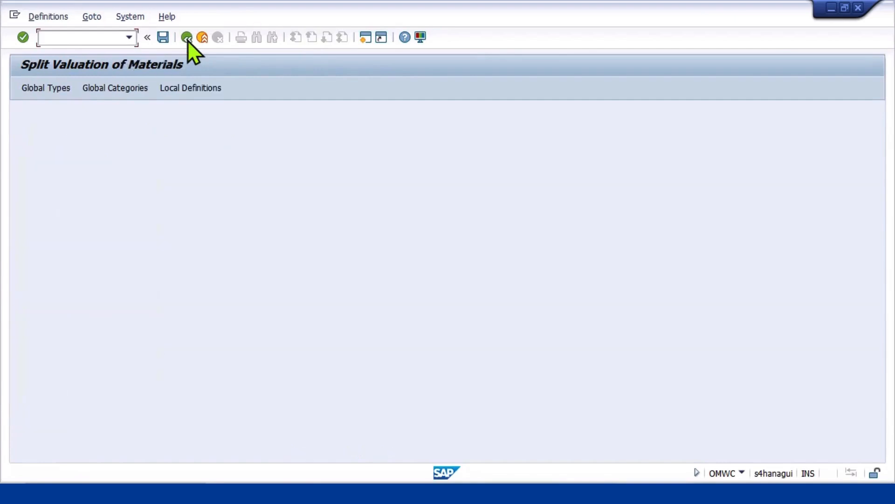
# Review the default valuation types of global category L and its allocation to plant MP01
pyautogui.click(120, 95)
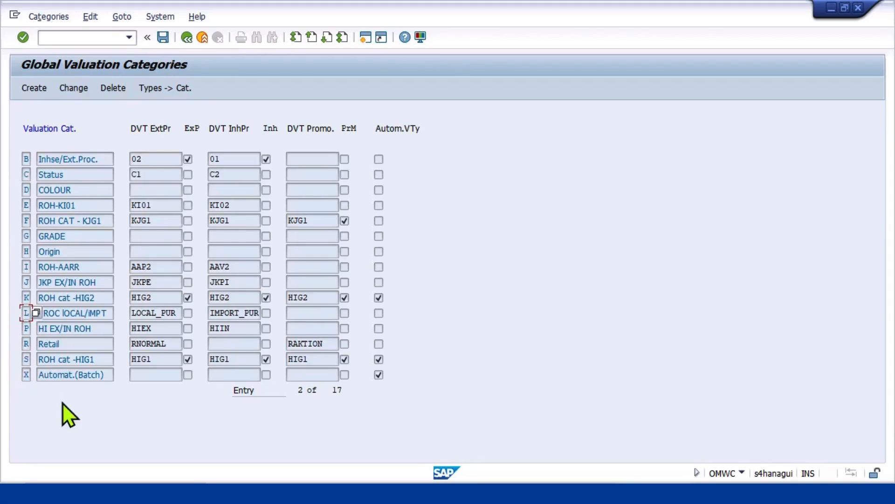
pyautogui.press('pagedown')
pyautogui.press('pageup')
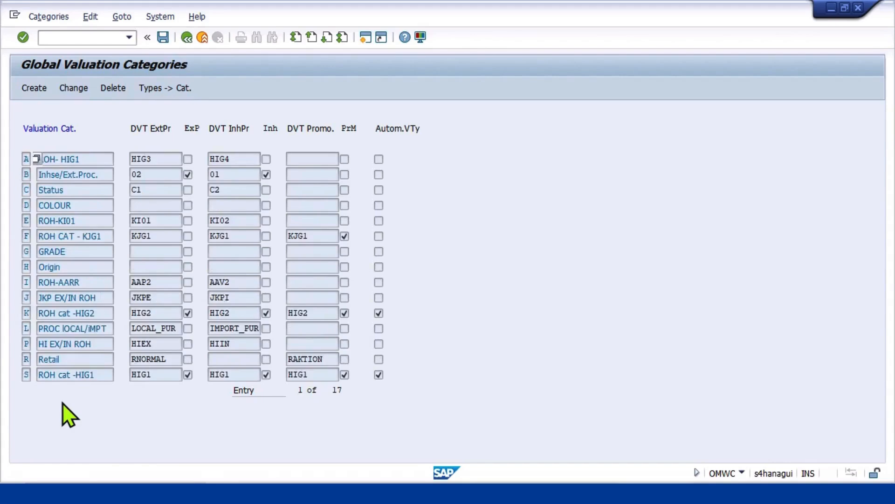
pyautogui.scroll(-1, 69, 414)
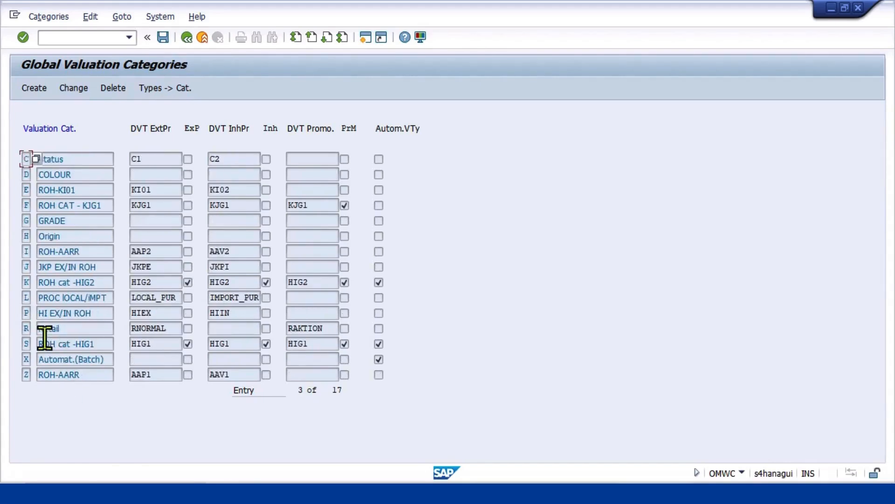
pyautogui.click(25, 298)
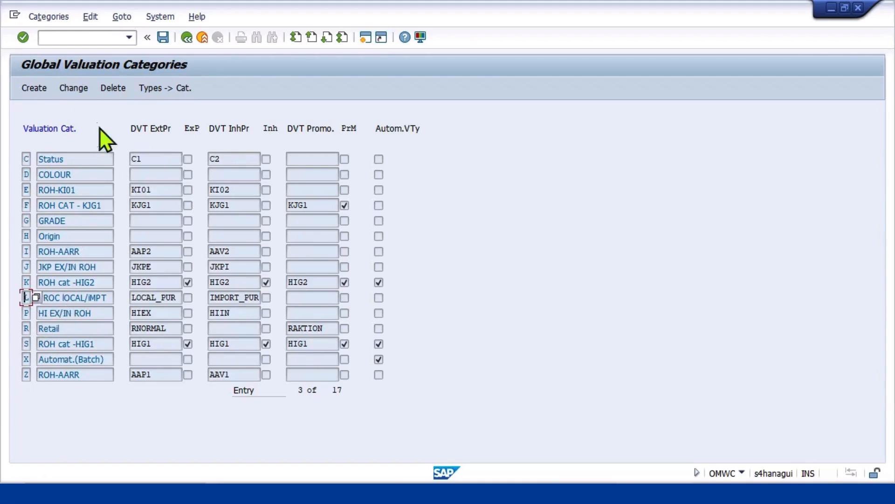
pyautogui.click(76, 91)
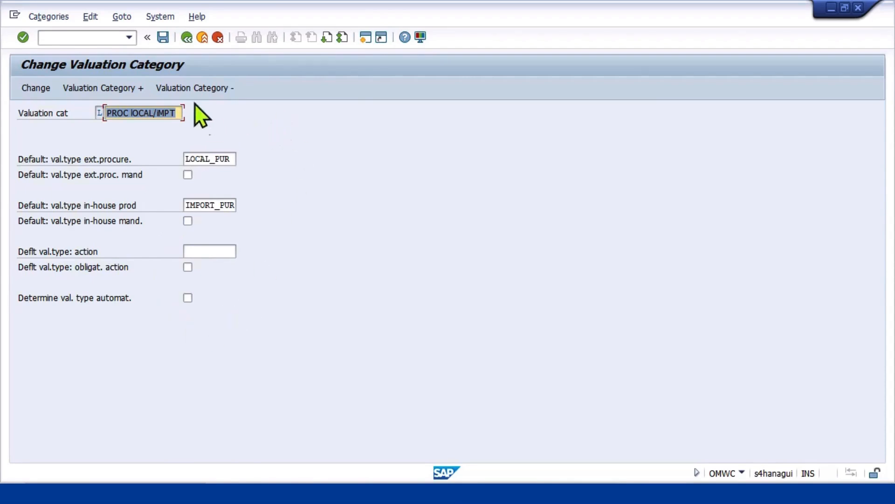
pyautogui.click(163, 36)
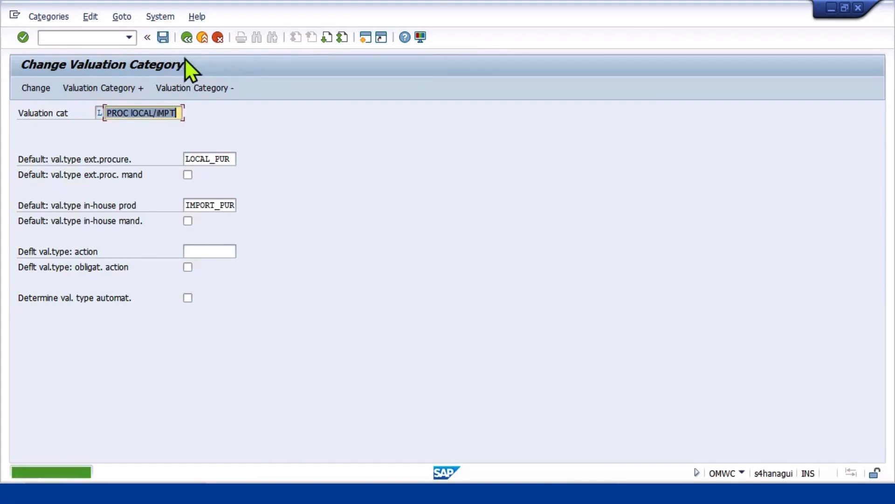
pyautogui.click(184, 44)
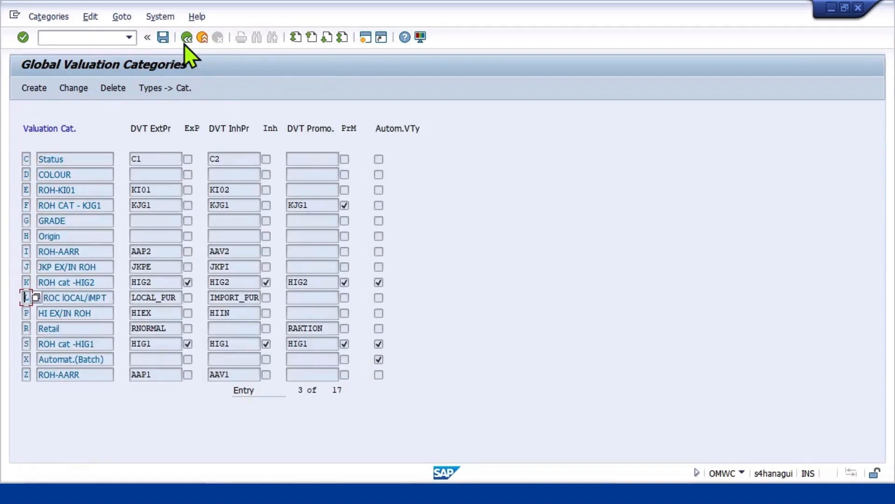
pyautogui.click(187, 41)
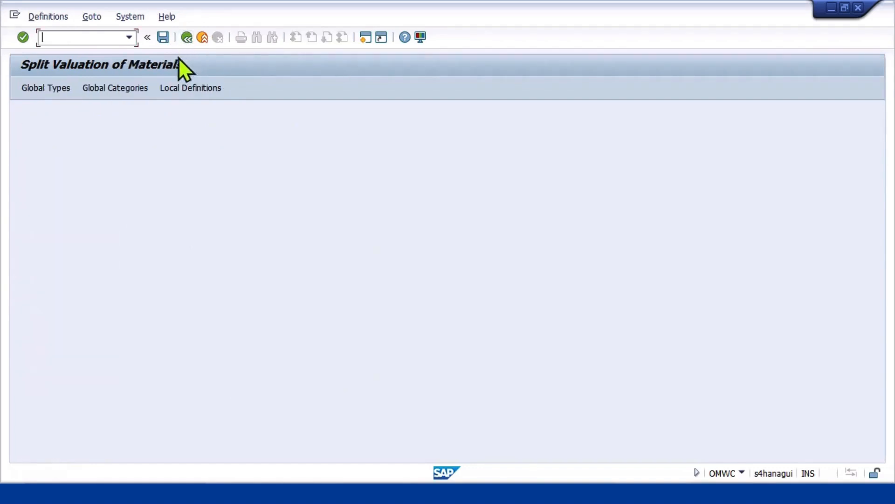
pyautogui.click(184, 92)
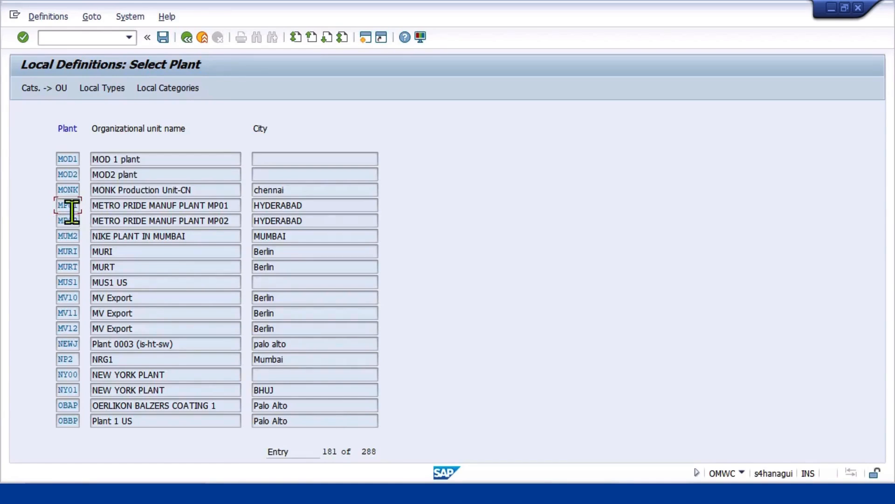
pyautogui.click(35, 90)
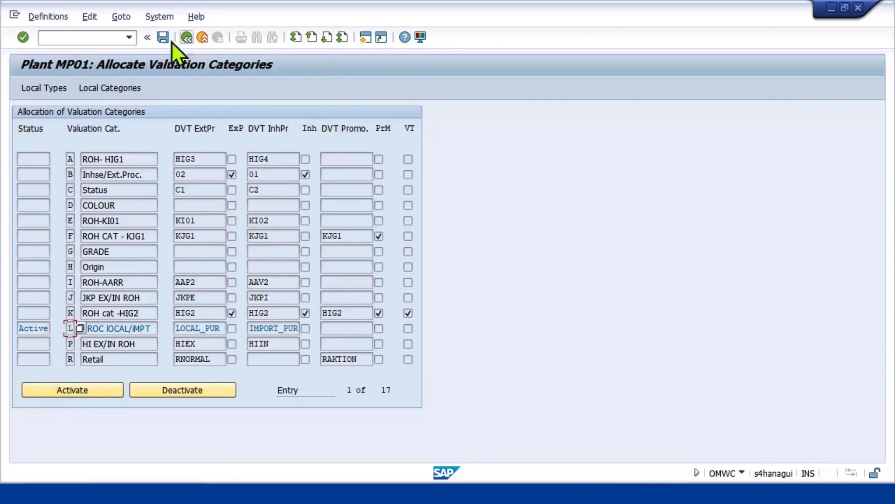
# Start the Create Material transaction with /NMM01 and set the industry to E Automobiles
pyautogui.click(107, 37)
pyautogui.write('/NMM')
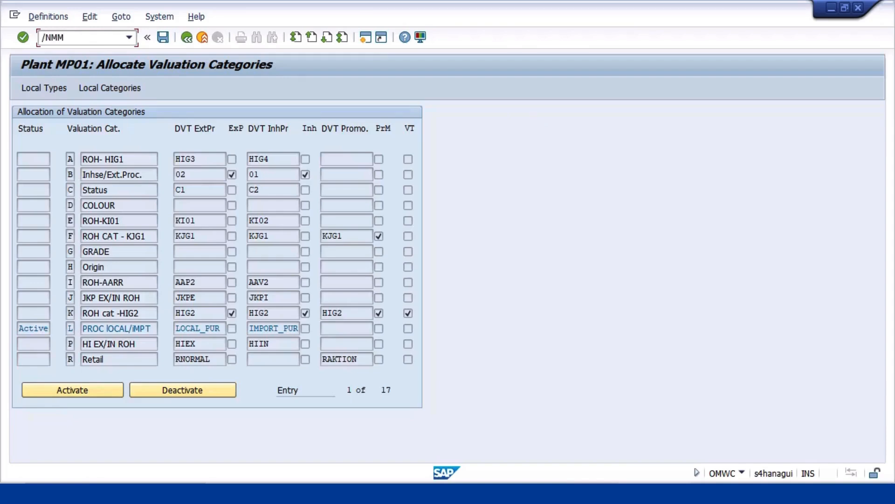
pyautogui.write('01')
pyautogui.press('Return')
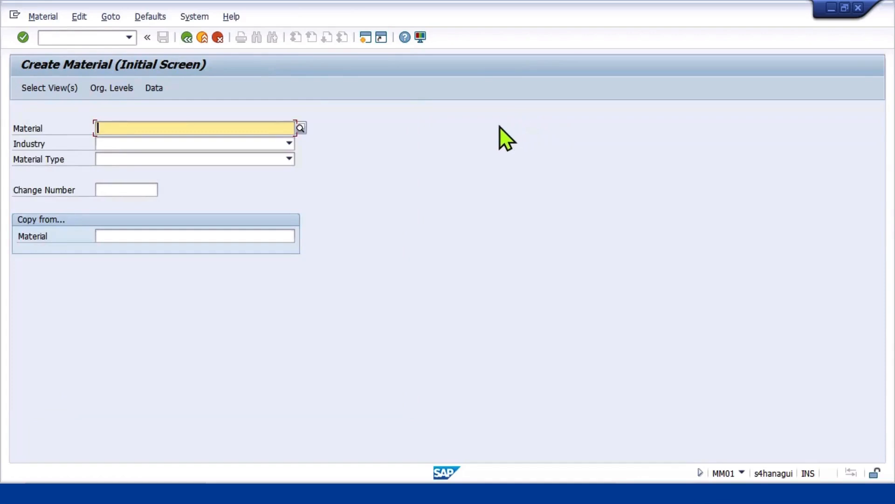
pyautogui.click(289, 145)
pyautogui.scroll(-2, 162, 258)
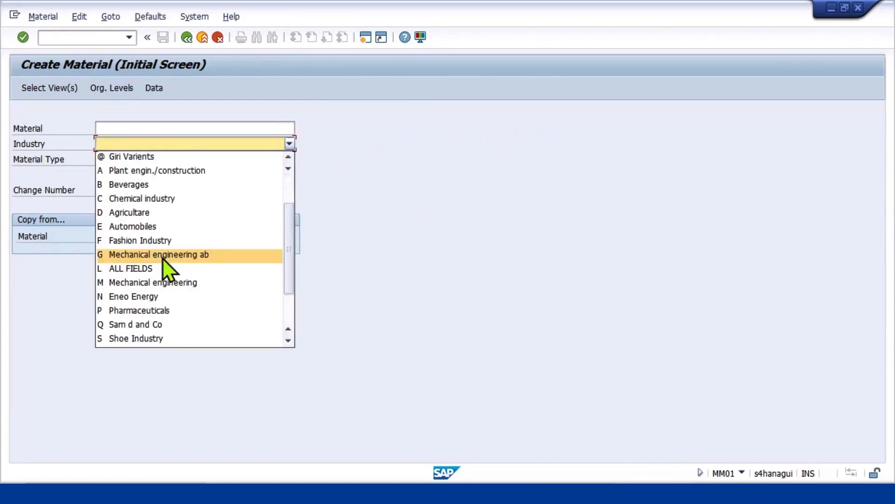
pyautogui.click(160, 226)
# Set the material type to ROH Raw Materials STD (ROH) and reselect E Automobiles as the industry
pyautogui.click(143, 159)
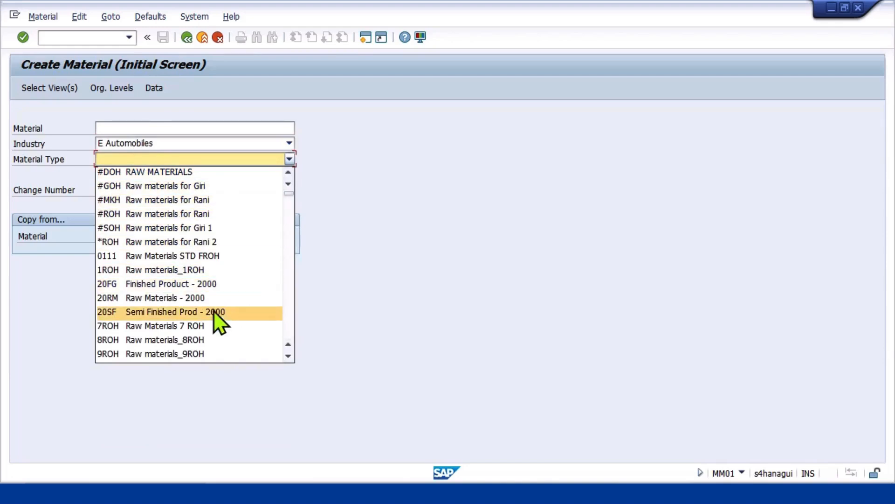
pyautogui.scroll(-1, 218, 329)
pyautogui.scroll(-3, 213, 320)
pyautogui.scroll(4, 213, 320)
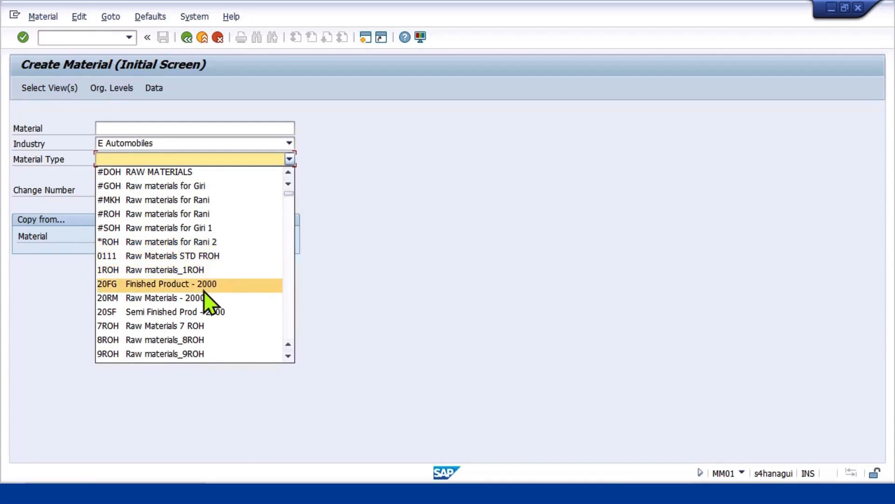
pyautogui.scroll(-1, 205, 302)
pyautogui.scroll(-1, 207, 306)
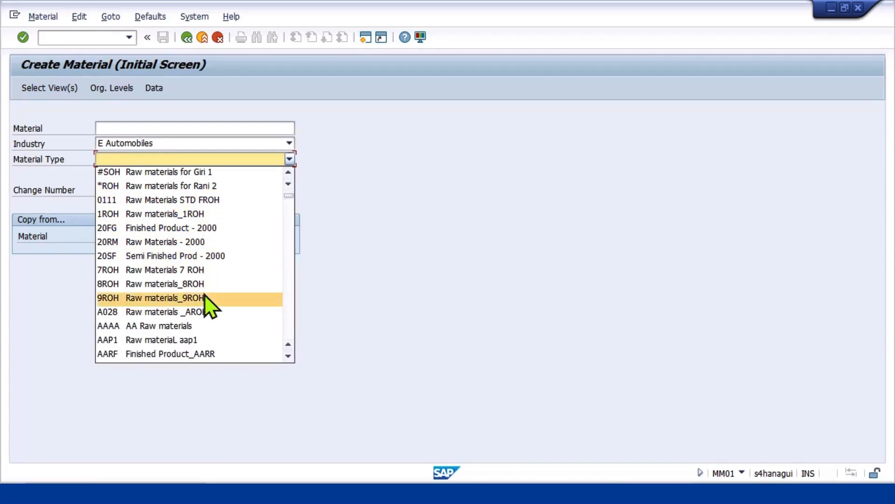
pyautogui.scroll(-1, 205, 303)
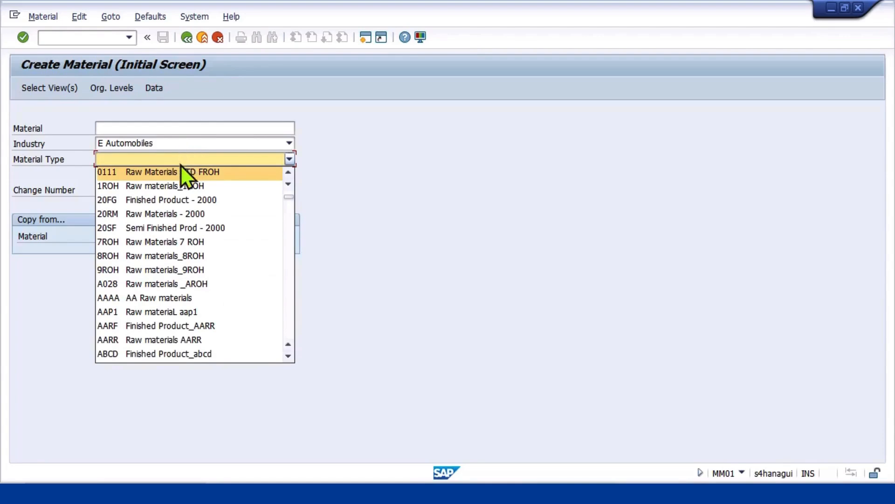
pyautogui.write('roh')
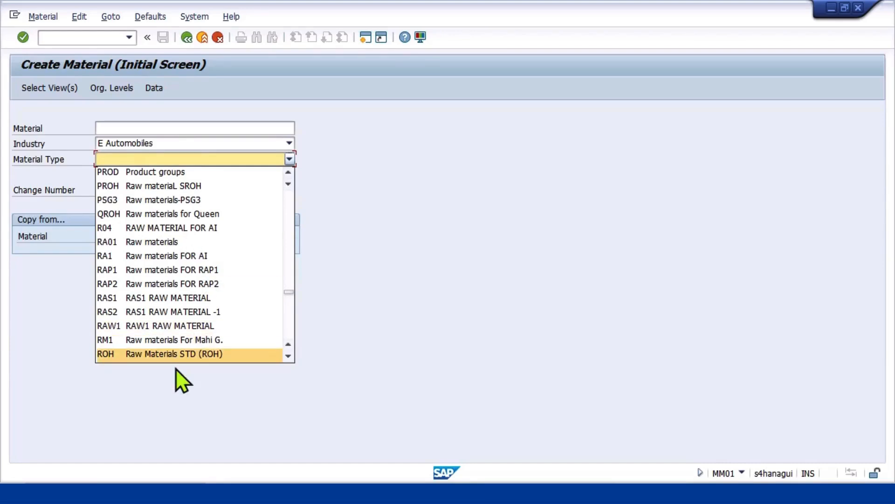
pyautogui.click(156, 355)
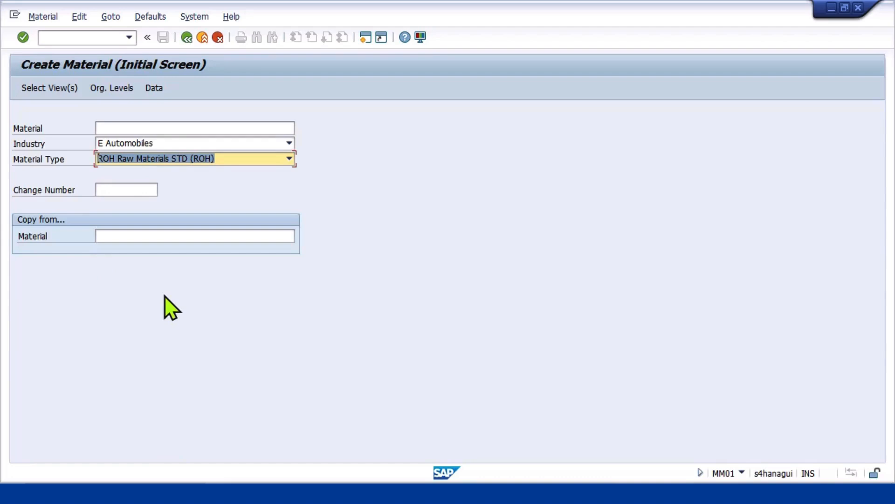
pyautogui.click(289, 143)
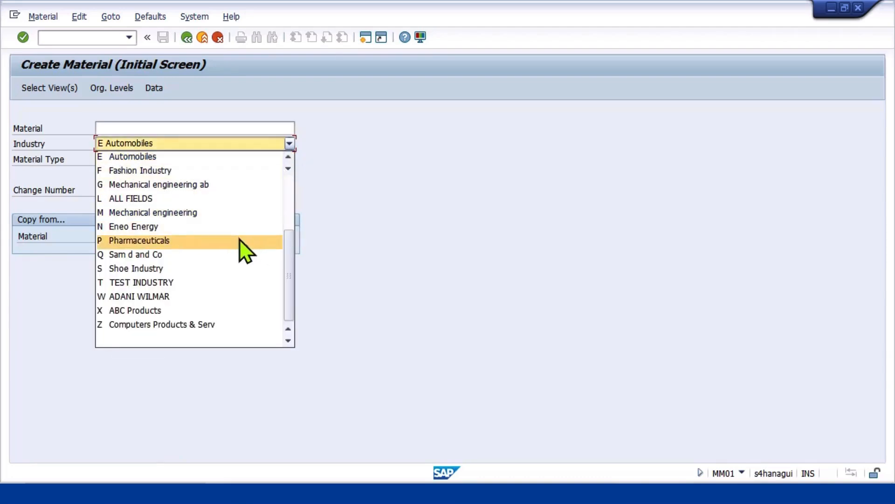
pyautogui.scroll(3, 240, 239)
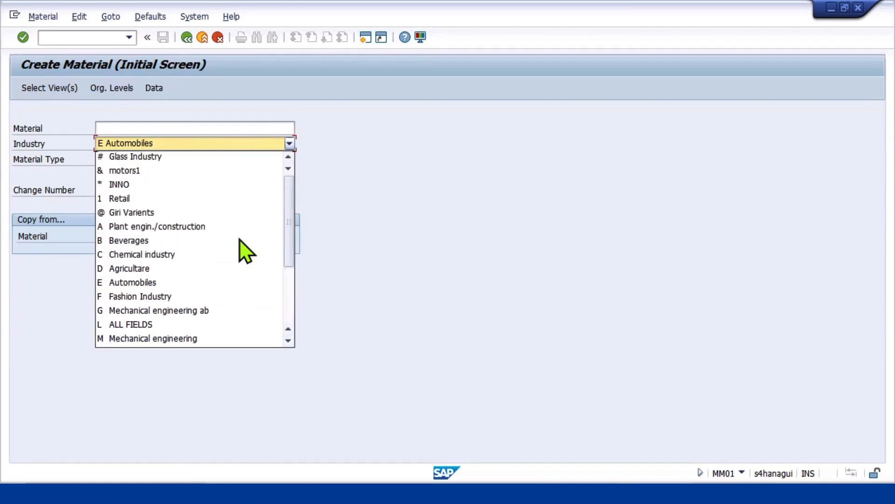
pyautogui.click(161, 283)
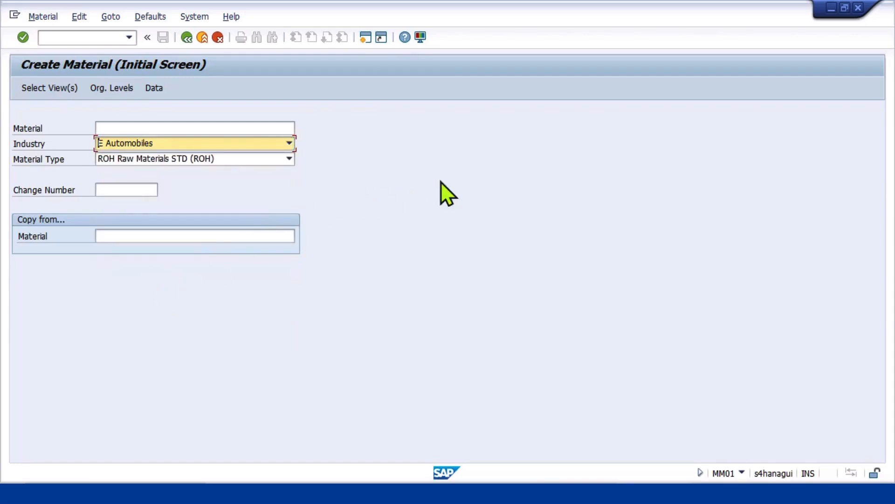
# Add General Plant Data / Storage 1 to the selected views and accept plant MP01 with storage location MPL1
pyautogui.press('Return')
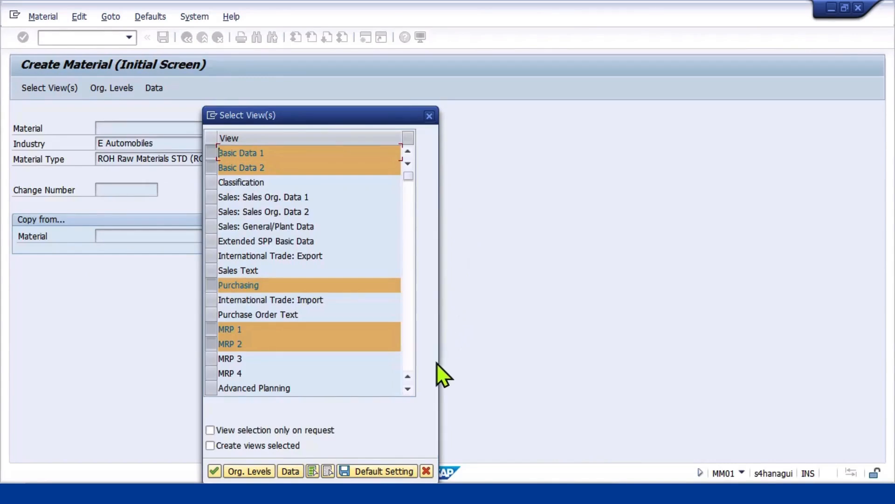
pyautogui.scroll(-2, 436, 363)
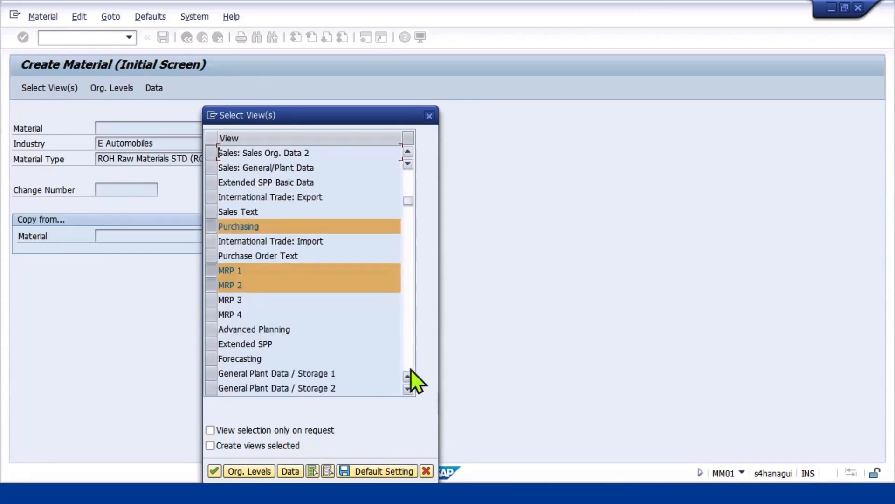
pyautogui.scroll(-1, 411, 370)
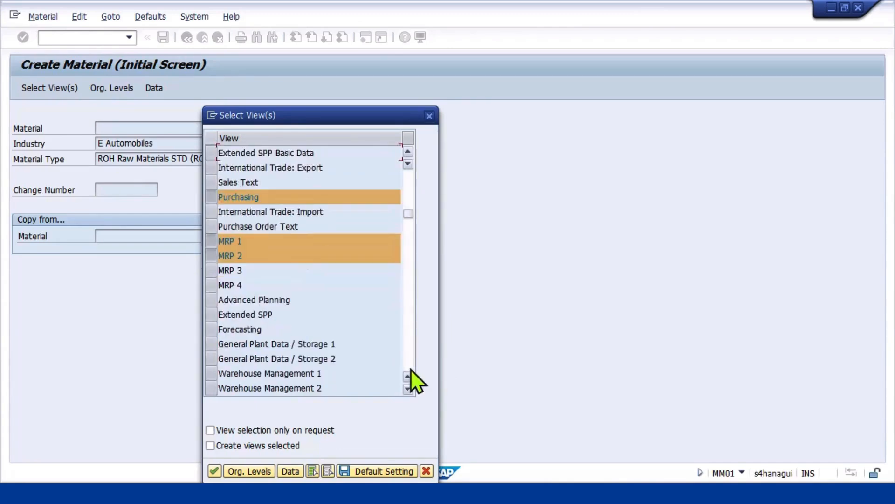
pyautogui.click(317, 348)
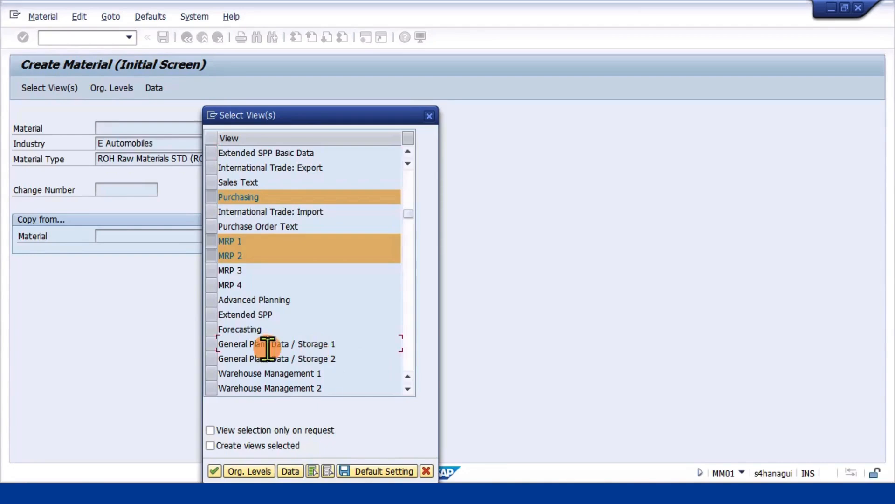
pyautogui.click(216, 345)
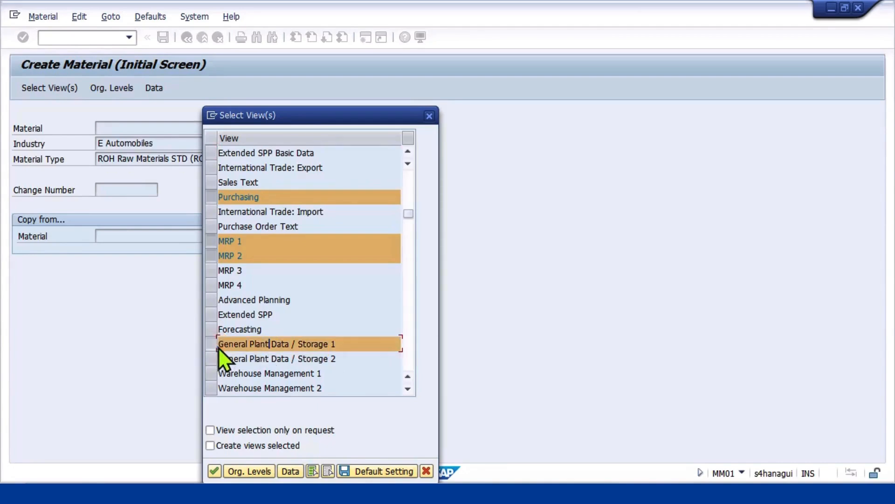
pyautogui.click(212, 470)
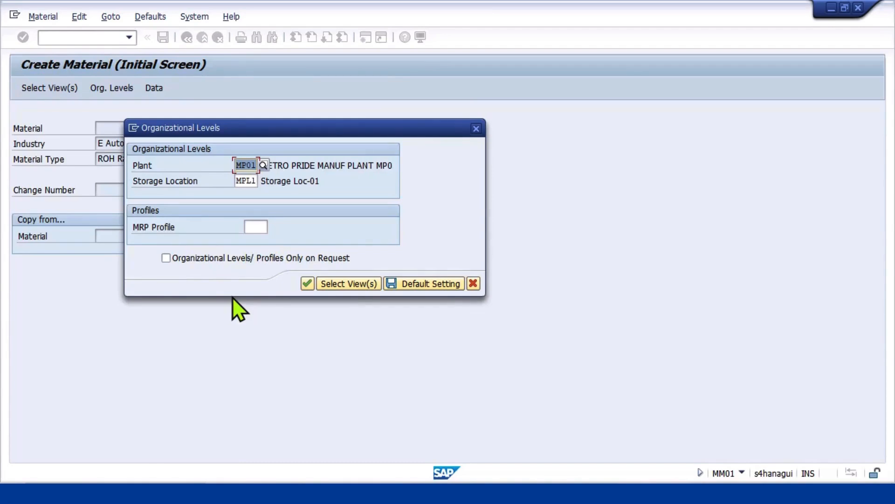
pyautogui.press('Return')
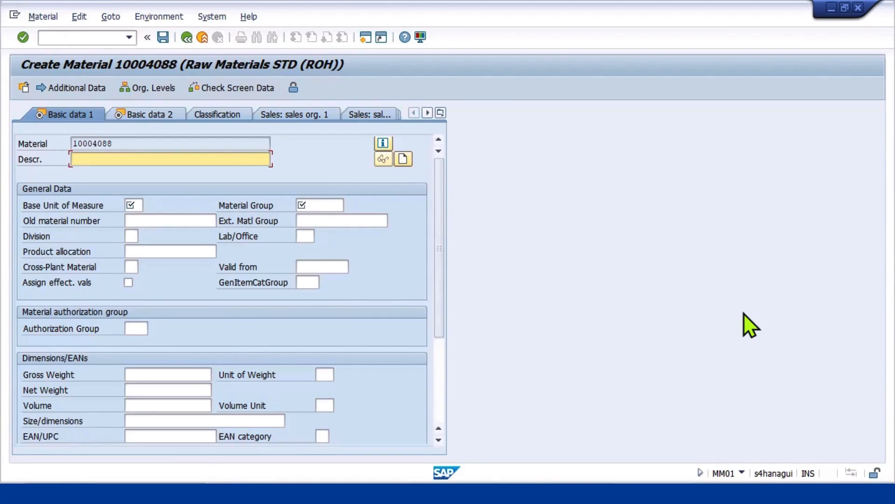
# Describe the new material as STEEL METAL SHEET (SPLIT VAL) and copy its material number
pyautogui.write('STEEL METAL SHEET')
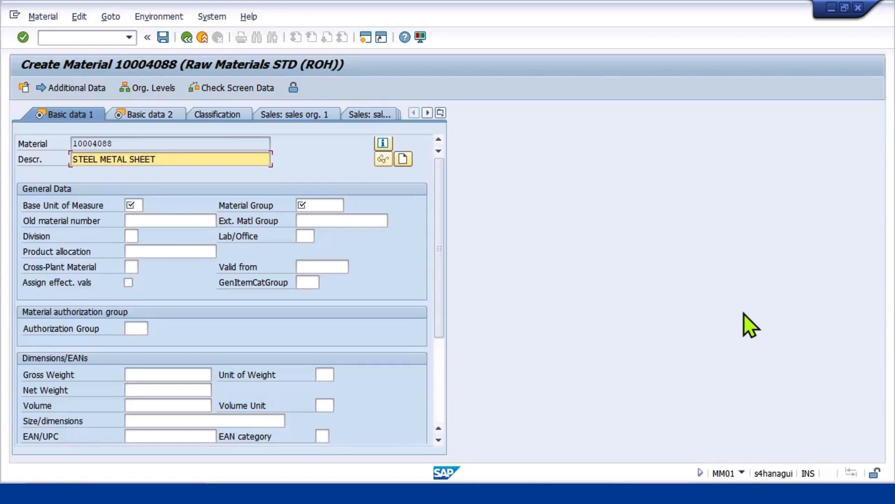
pyautogui.write(' (SPLIT VAL)')
pyautogui.click(136, 202)
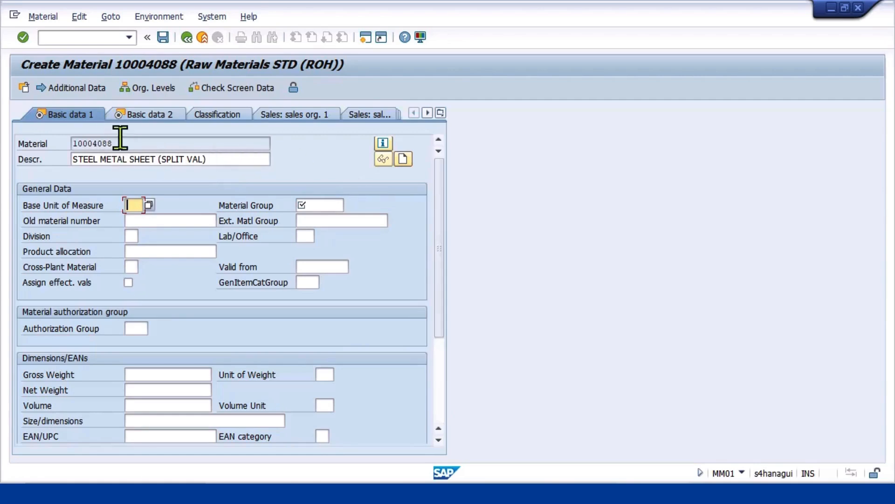
pyautogui.moveTo(120, 143); pyautogui.dragTo(72, 143)
pyautogui.hotkey('ctrl', 'c')
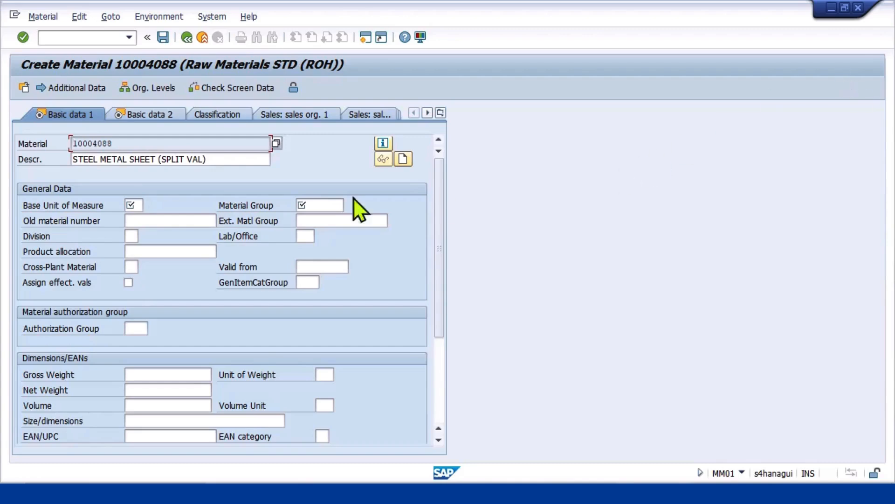
# Set the material's base unit of measure to EA
pyautogui.click(138, 201)
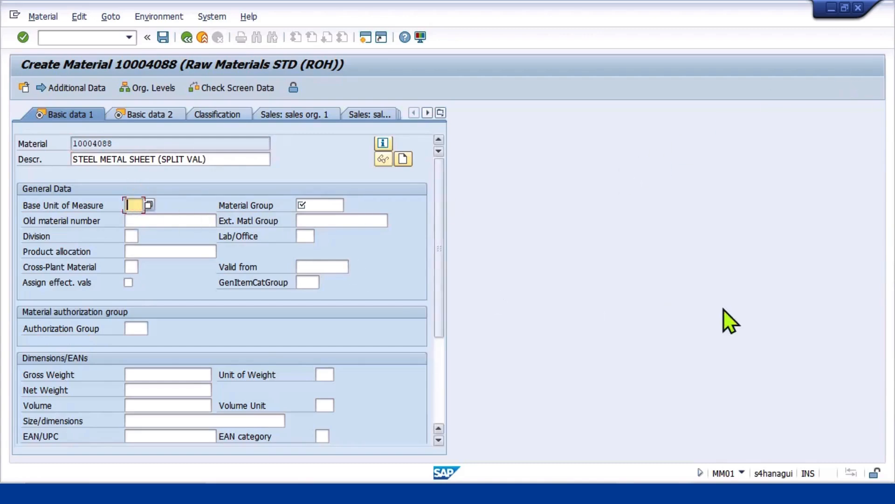
pyautogui.write('EA')
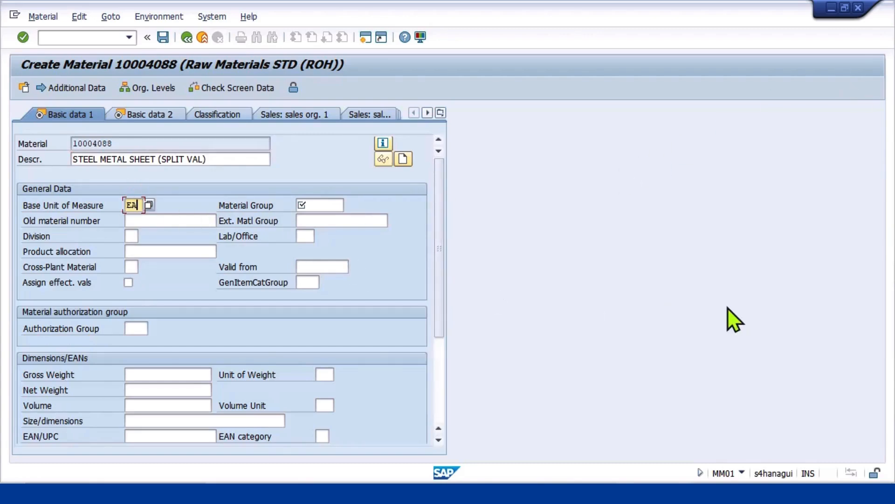
pyautogui.press('Tab')
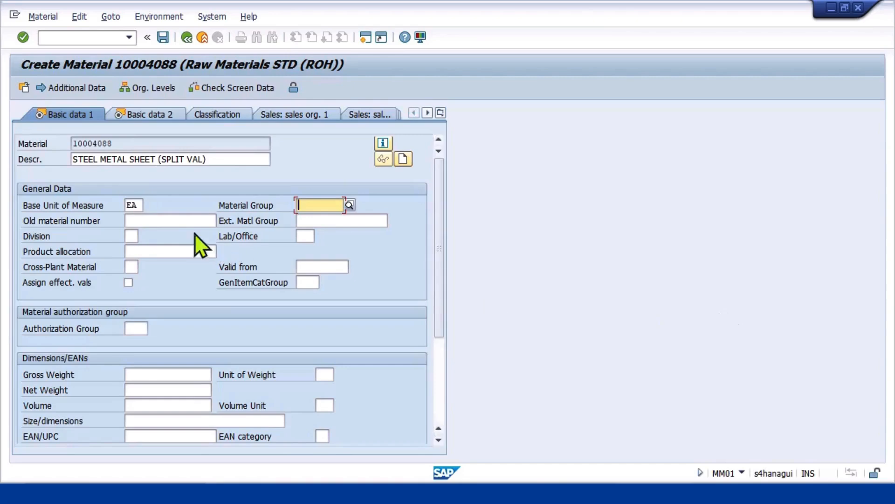
# Replace the material's base unit of measure with TON (US Ton), picked from the list of possible units
pyautogui.click(141, 207)
pyautogui.moveTo(141, 206); pyautogui.dragTo(87, 201)
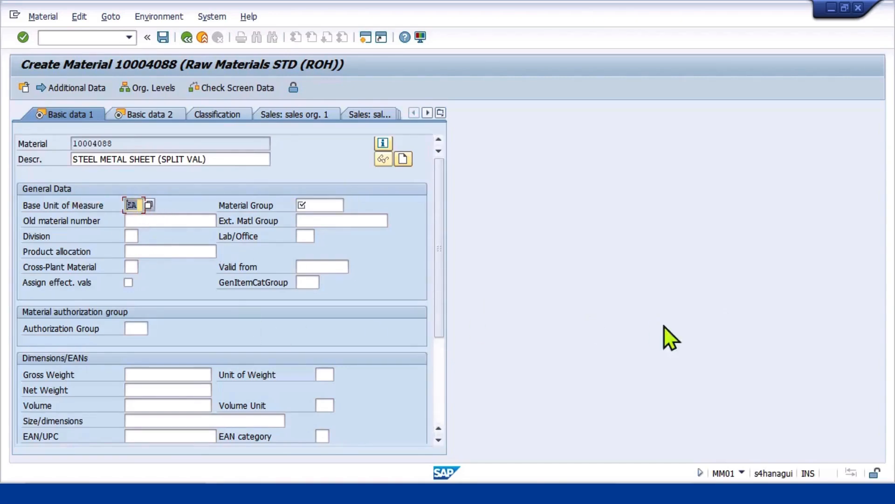
pyautogui.click(148, 205)
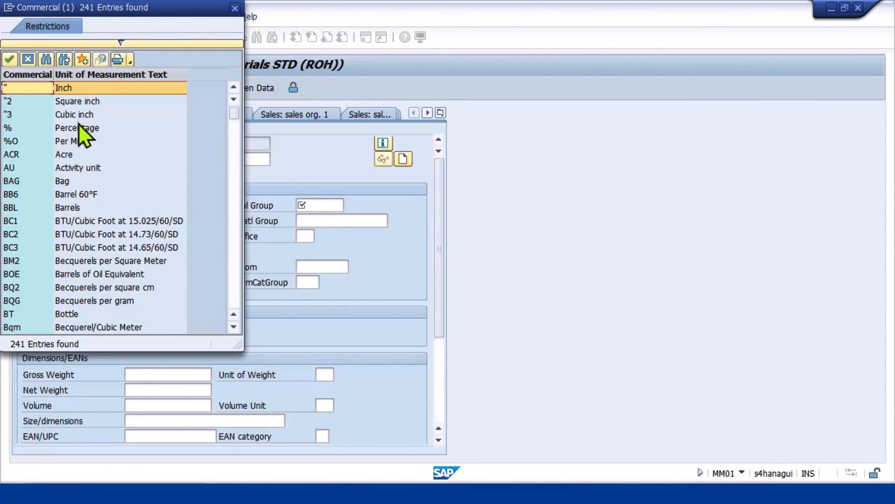
pyautogui.scroll(-2, 79, 128)
pyautogui.scroll(-1, 83, 139)
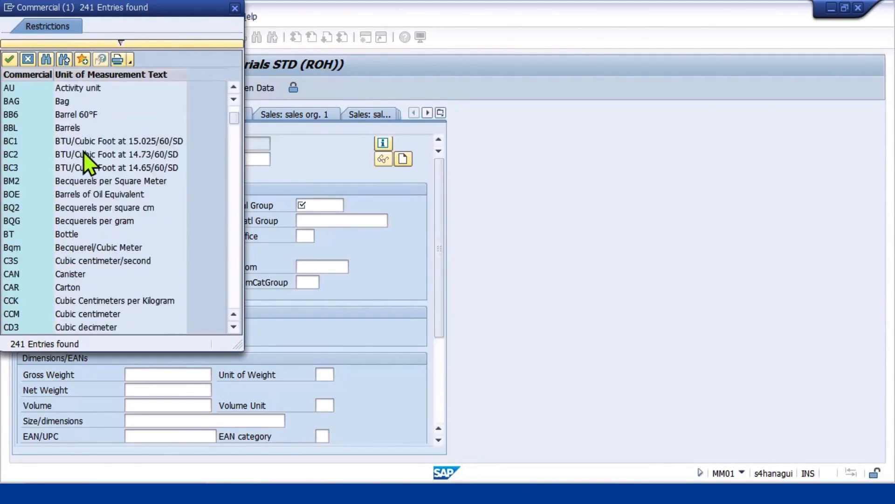
pyautogui.scroll(-1, 83, 151)
pyautogui.scroll(-4, 88, 206)
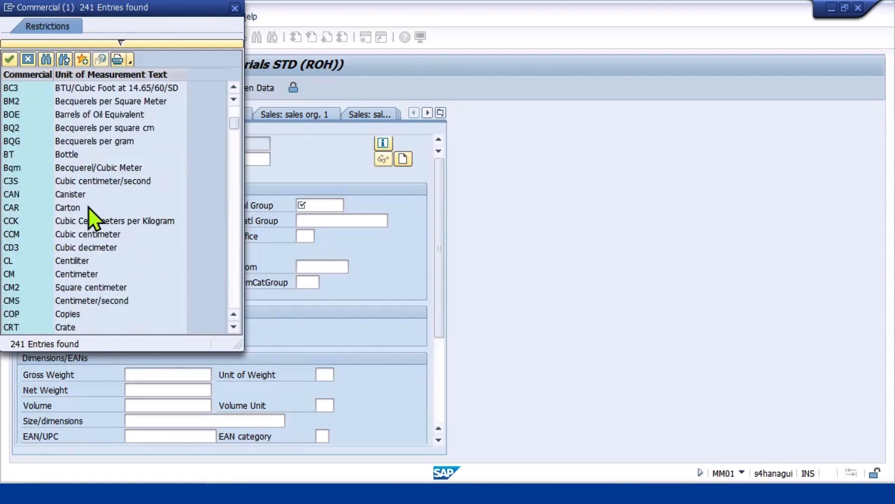
pyautogui.scroll(-1, 88, 206)
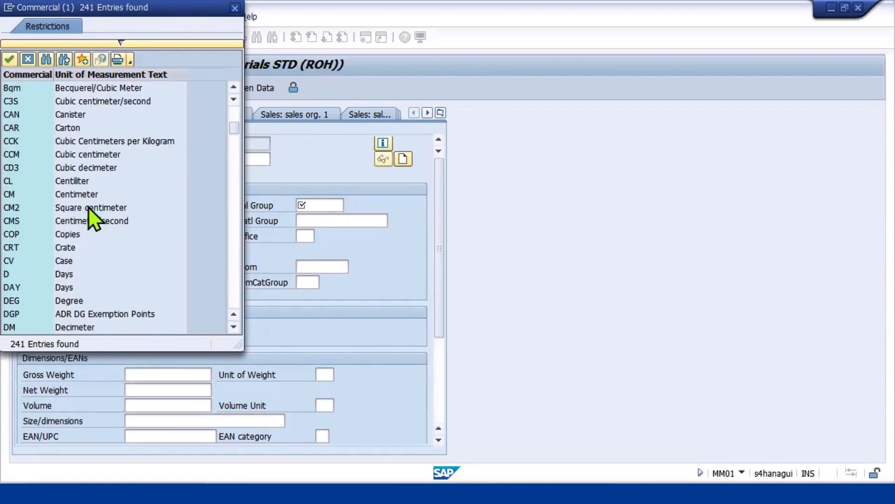
pyautogui.scroll(-1, 91, 217)
pyautogui.scroll(-2, 89, 209)
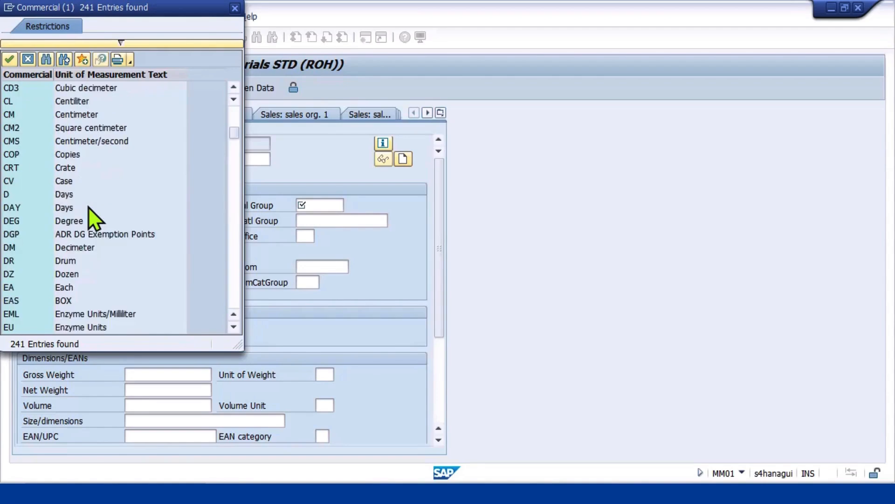
pyautogui.scroll(-2, 89, 209)
pyautogui.scroll(-1, 88, 206)
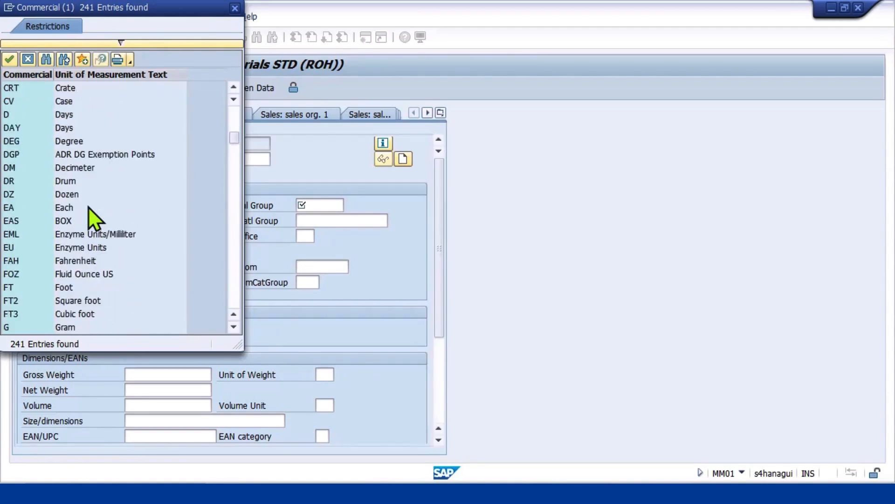
pyautogui.scroll(-3, 88, 206)
pyautogui.scroll(-2, 88, 206)
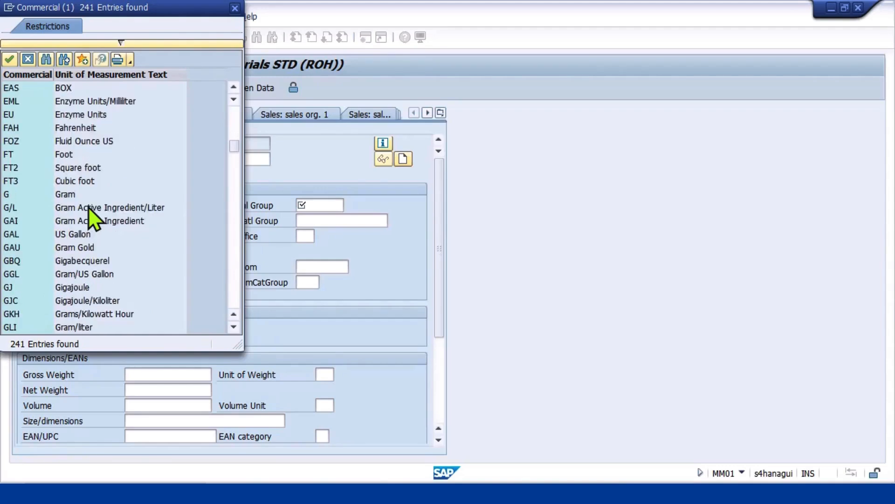
pyautogui.scroll(-4, 88, 206)
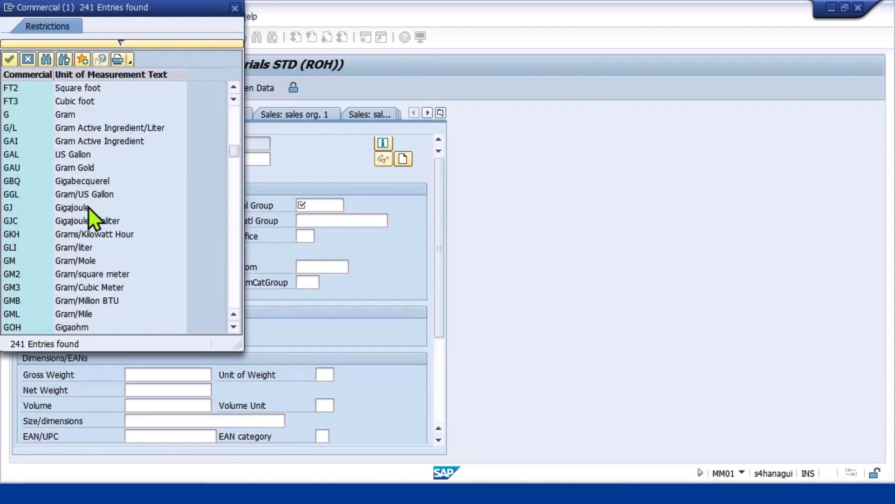
pyautogui.scroll(-8, 89, 207)
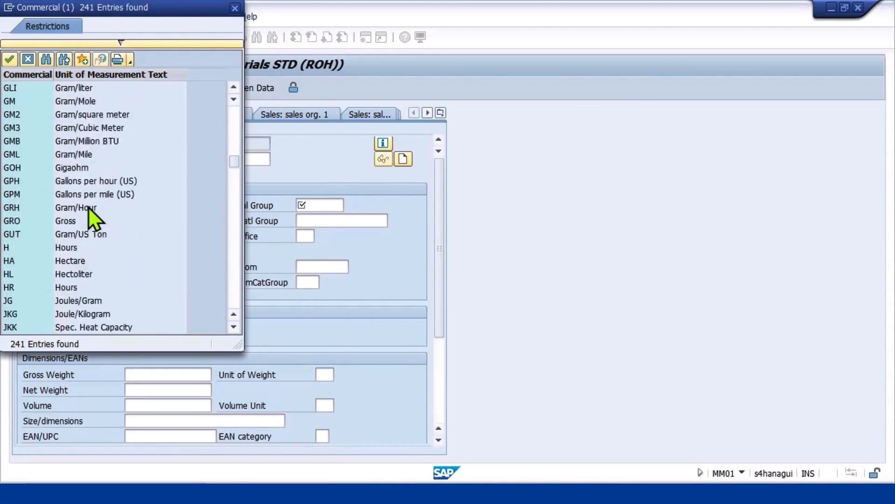
pyautogui.scroll(-12, 88, 206)
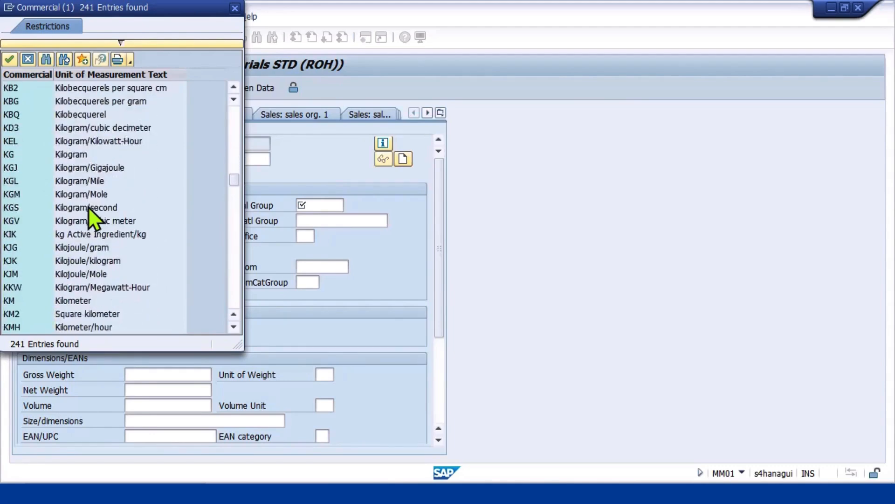
pyautogui.scroll(-17, 89, 206)
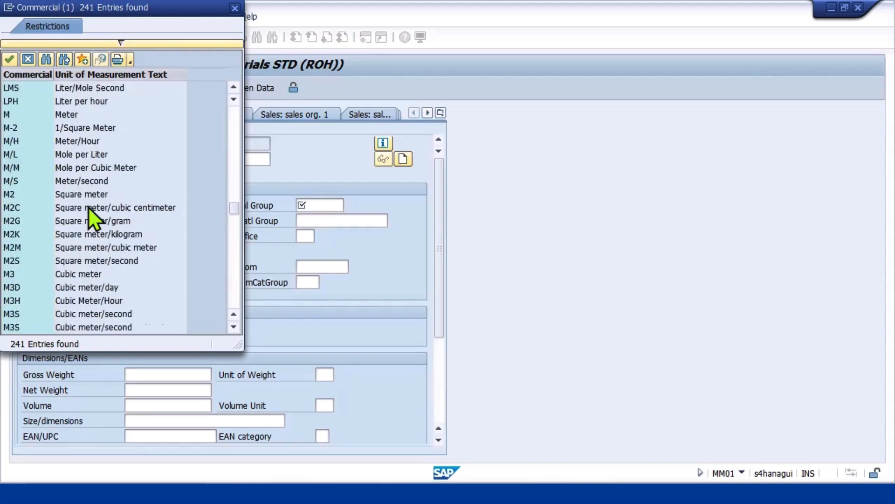
pyautogui.scroll(-13, 89, 208)
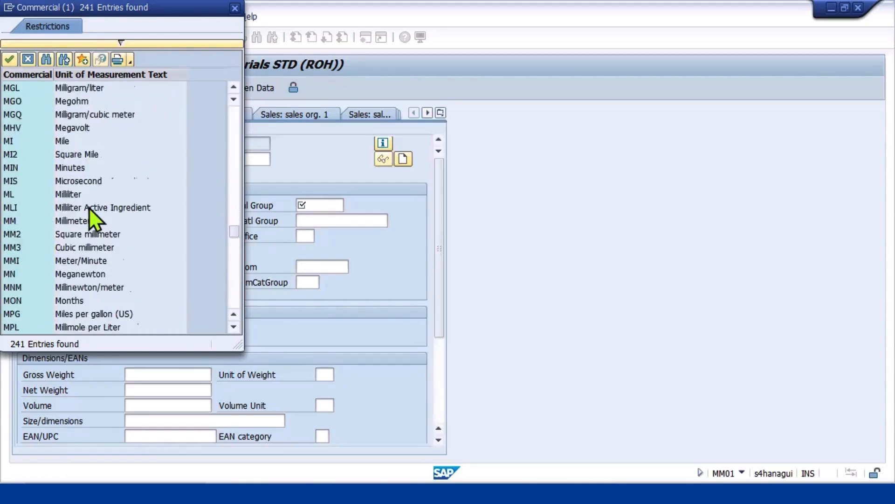
pyautogui.scroll(-14, 89, 207)
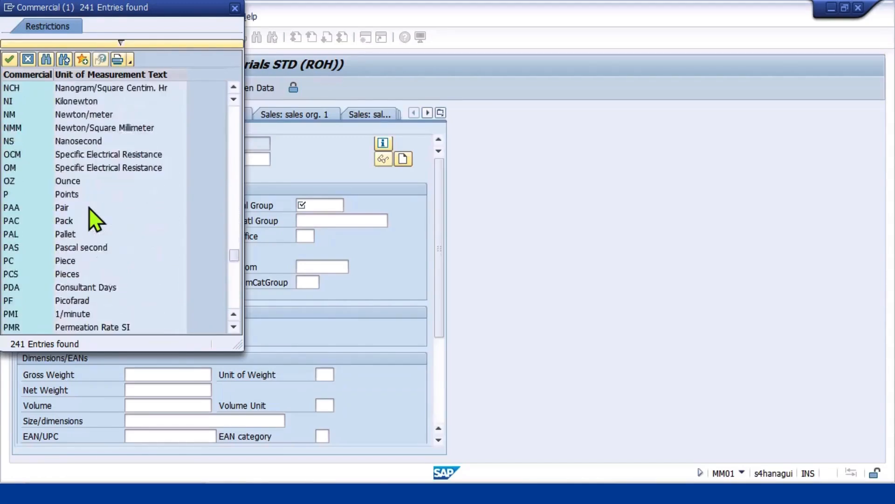
pyautogui.scroll(-12, 88, 207)
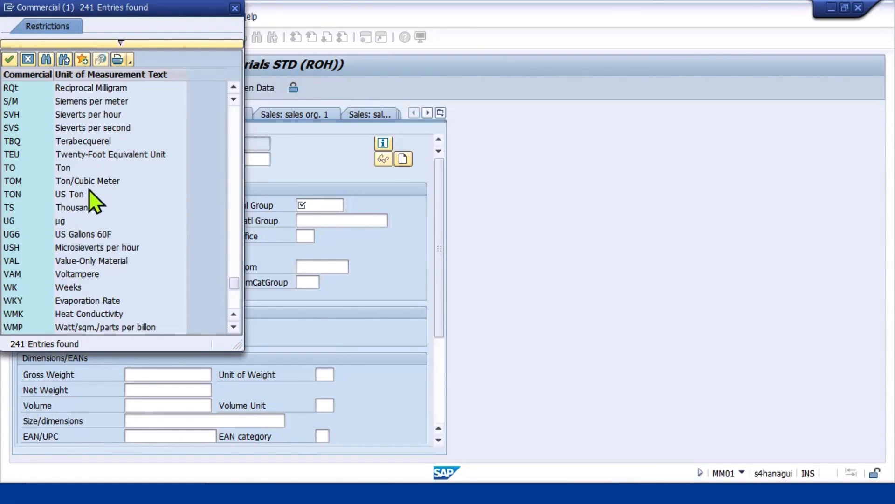
pyautogui.click(73, 195)
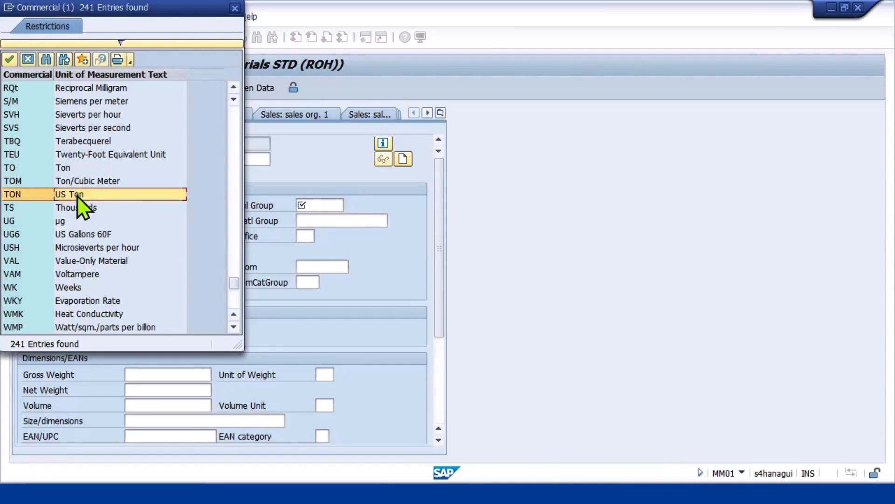
pyautogui.click(11, 58)
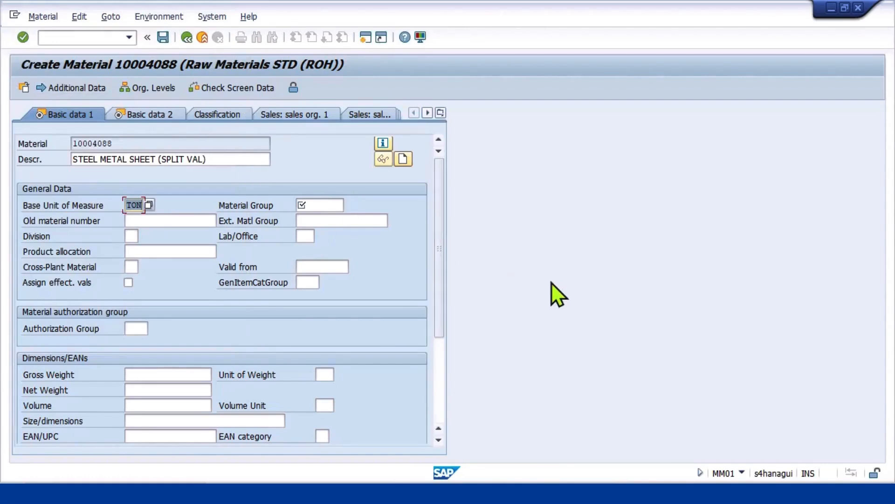
# Assign material group L002 and proceed past the second basic data view to the Purchasing view
pyautogui.press('Tab')
pyautogui.write('L002')
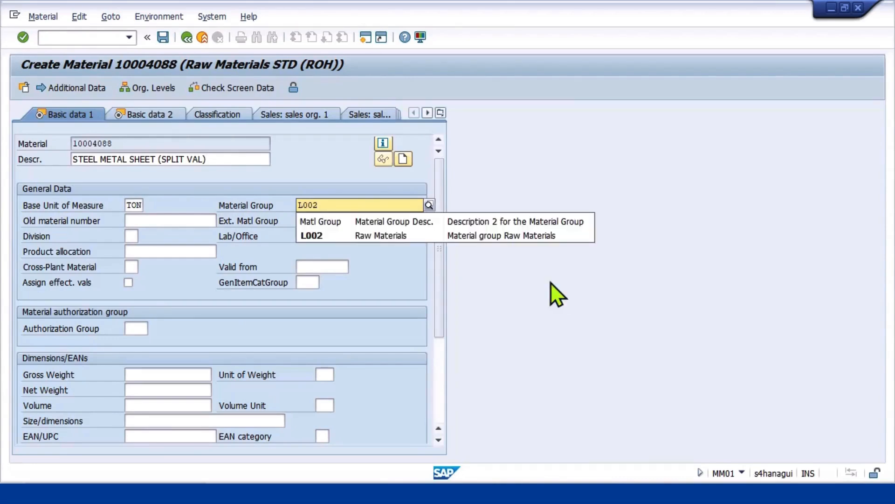
pyautogui.press('Return')
pyautogui.press('Return')
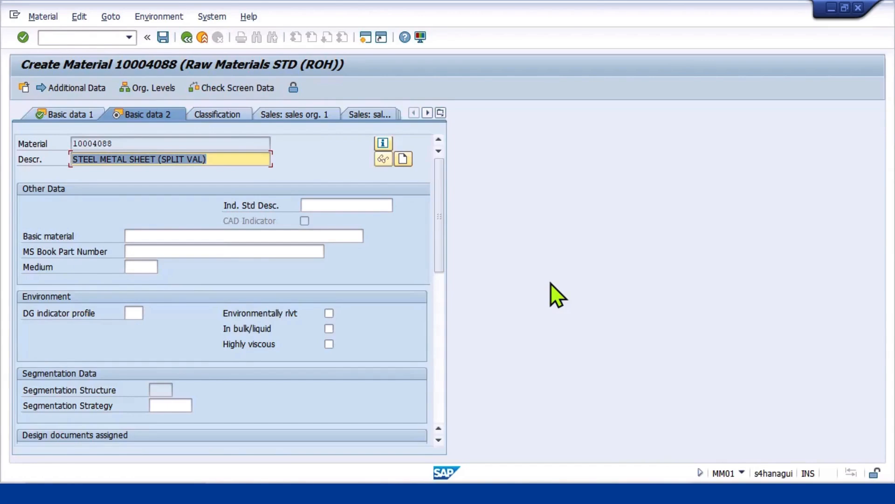
pyautogui.press('Return')
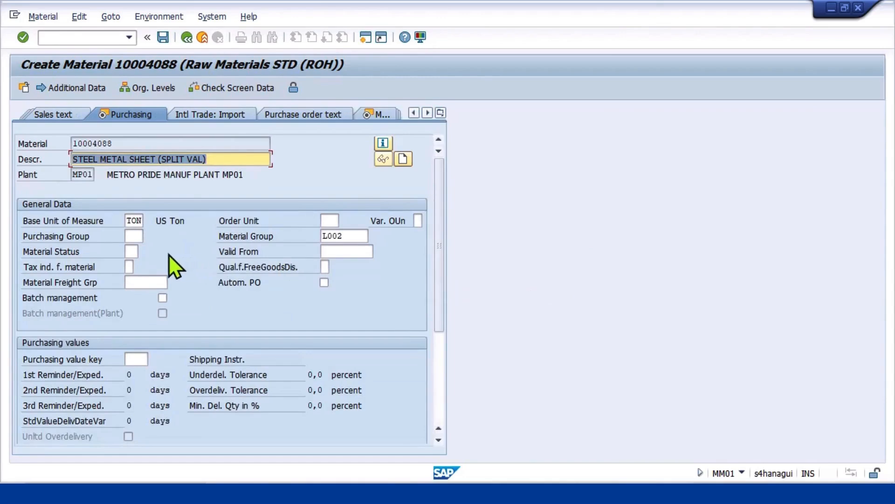
# Set the material's purchasing group to MPR in the Purchasing view
pyautogui.click(136, 236)
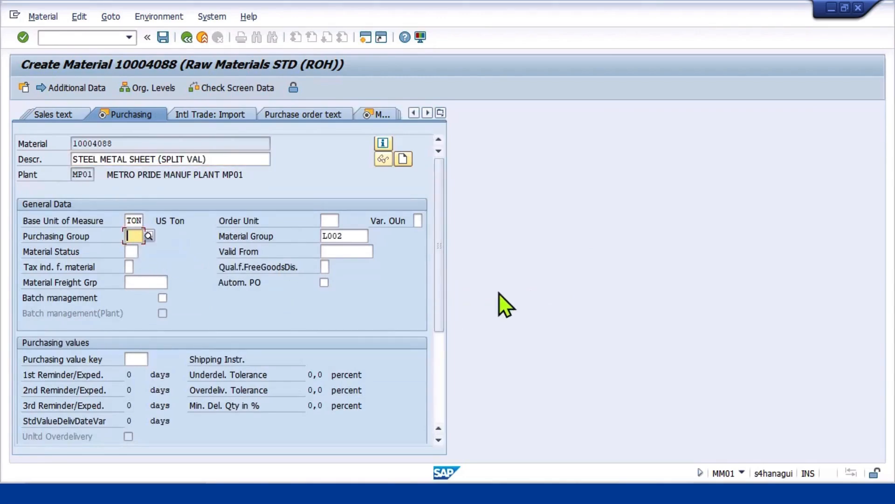
pyautogui.write('MPR')
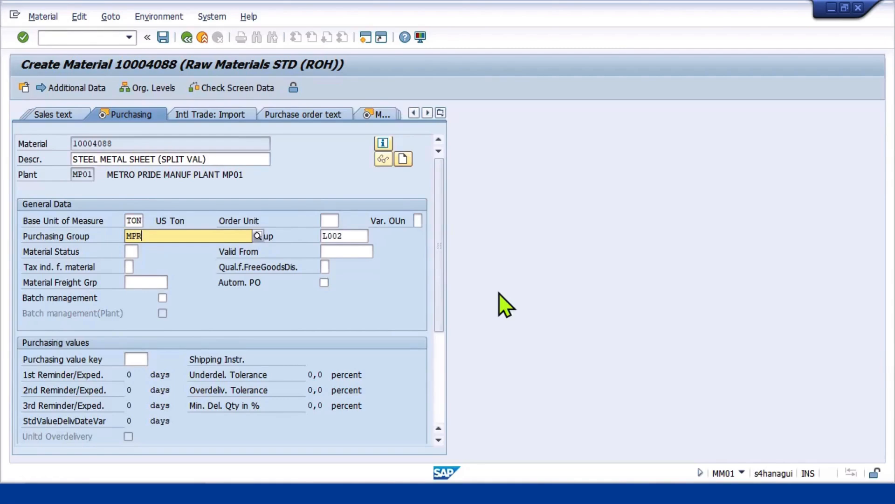
pyautogui.click(417, 301)
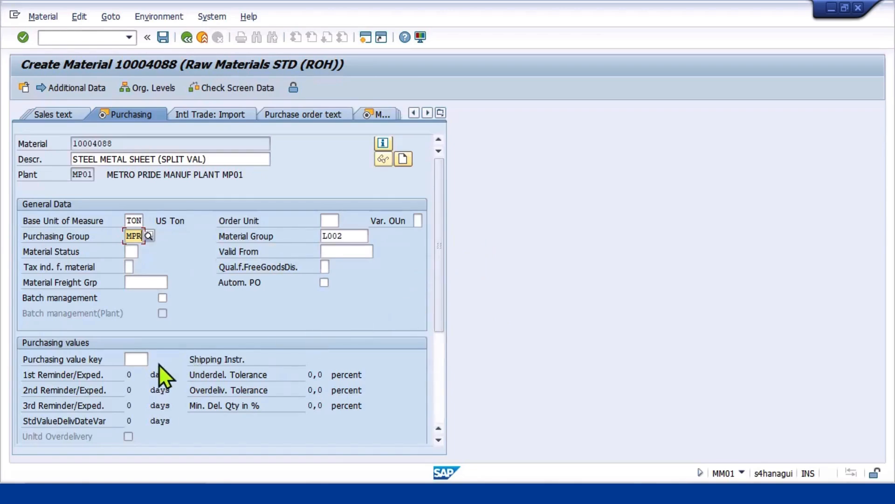
# Try to use 01 as the purchasing value key and look through the available keys
pyautogui.click(137, 359)
pyautogui.write('01')
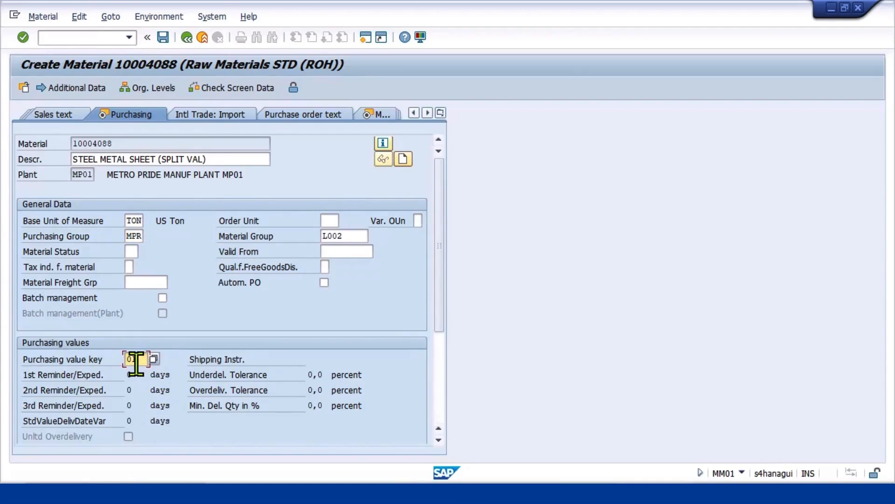
pyautogui.click(154, 358)
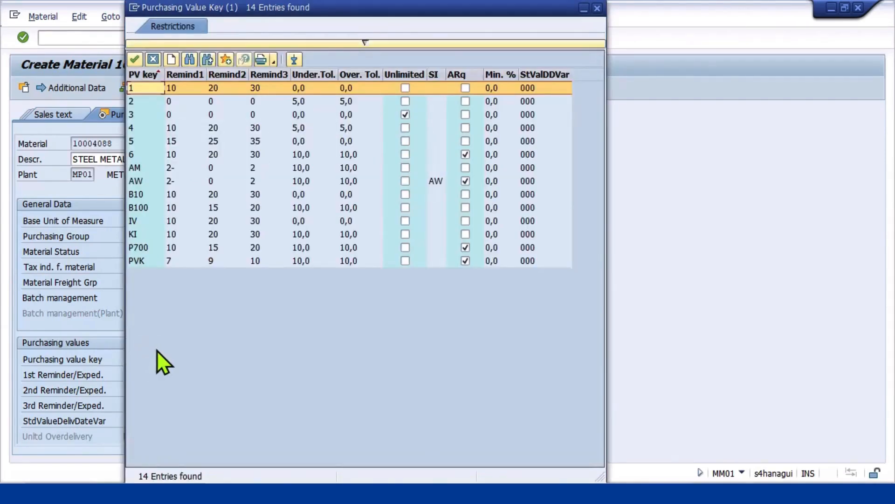
pyautogui.click(597, 8)
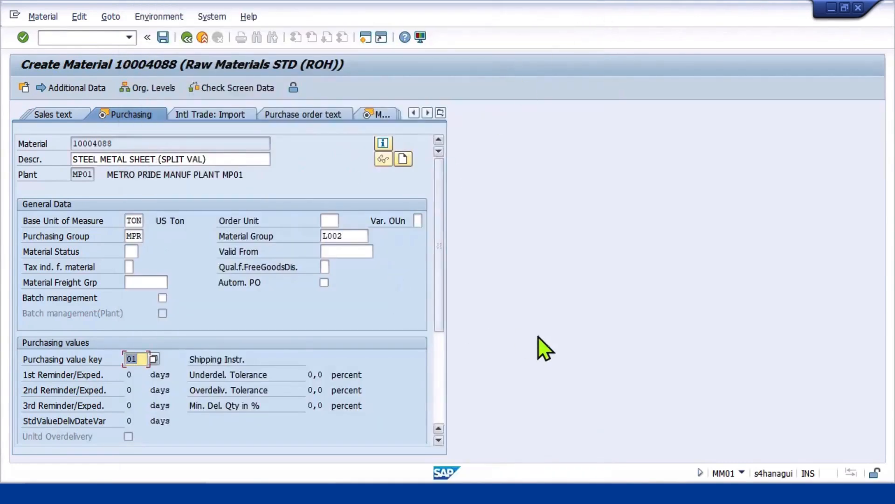
pyautogui.press('Return')
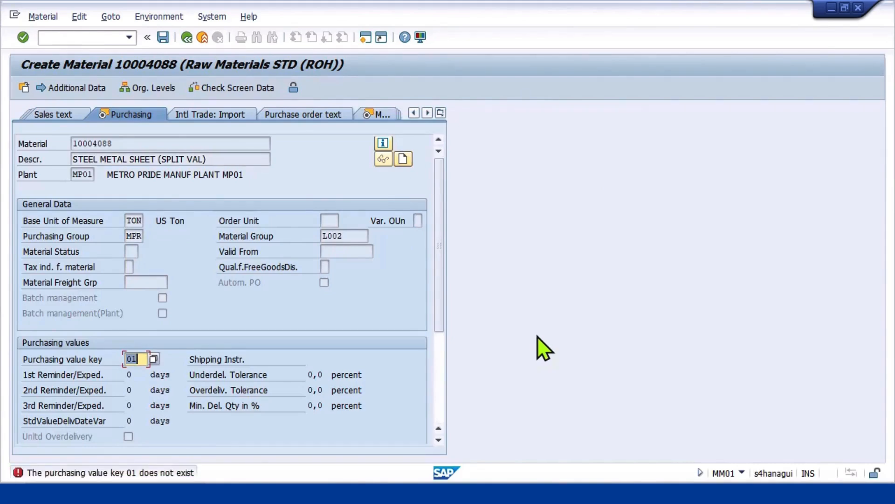
pyautogui.press('Return')
# Set the purchasing value key to 1 from the available keys and proceed to the MRP 1 view
pyautogui.press('BackSpace')
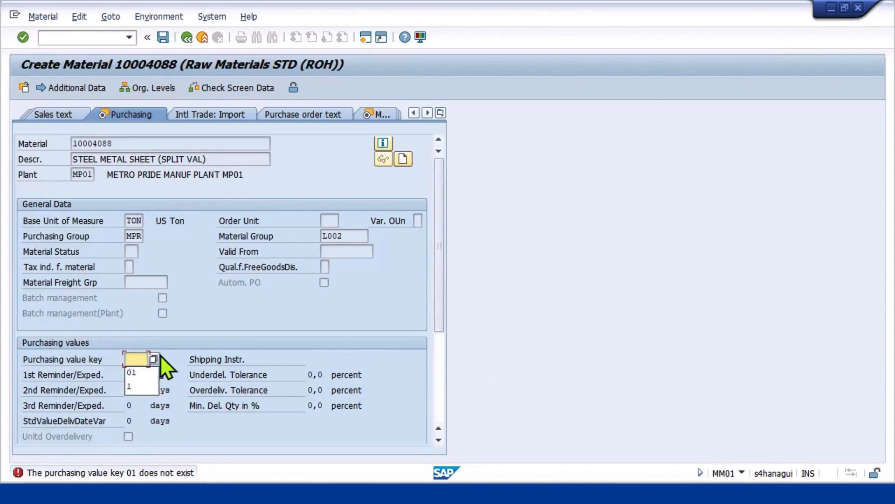
pyautogui.press('Return')
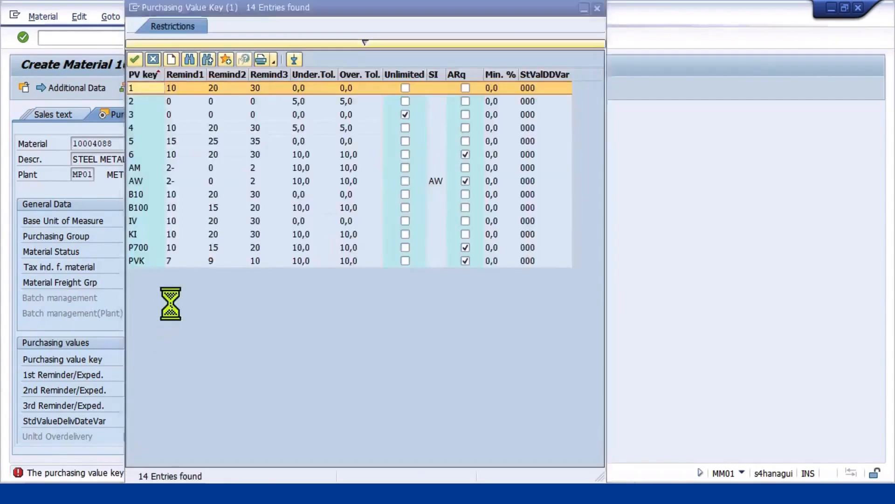
pyautogui.doubleClick(148, 87)
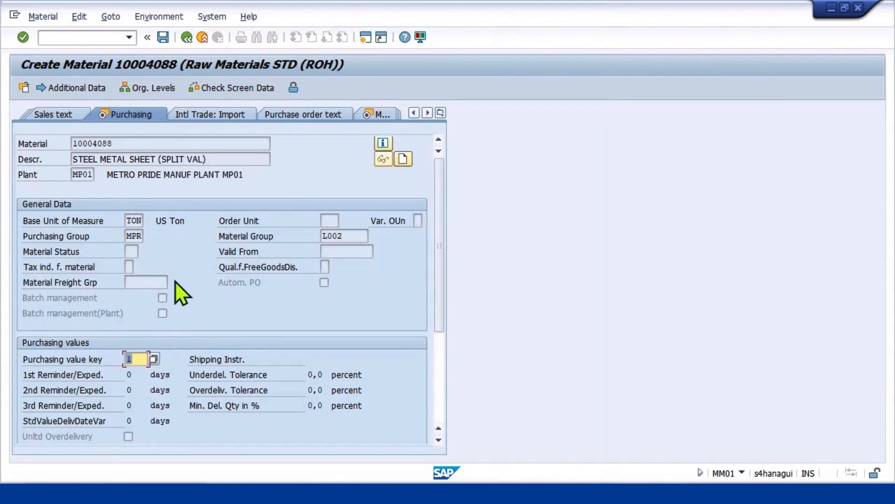
pyautogui.press('Return')
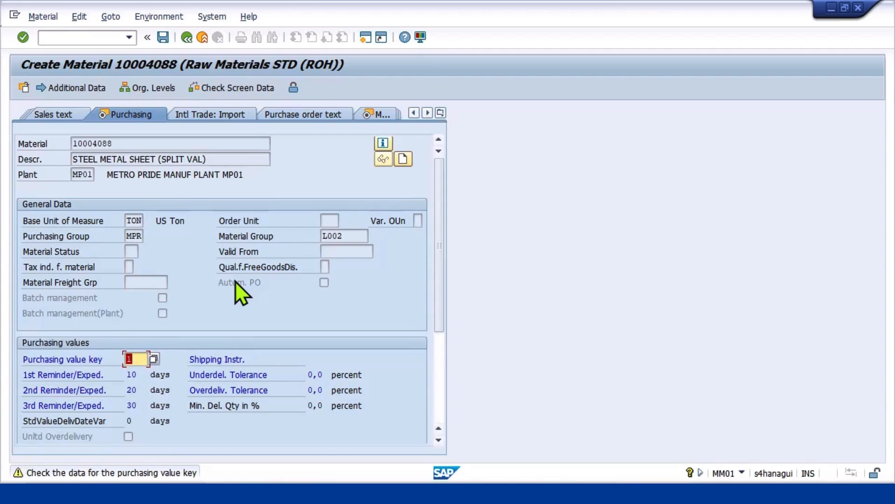
pyautogui.press('Return')
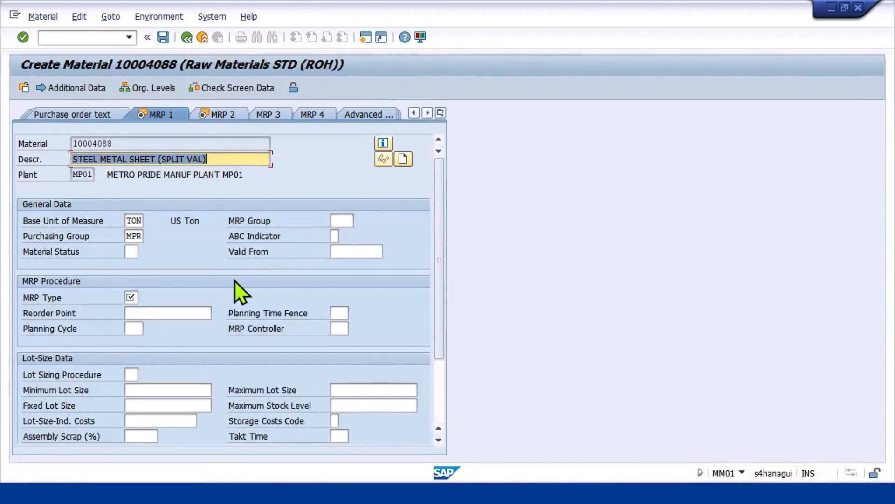
# Set the MRP type to ND and proceed past the MRP 2 view to Plant data / stor. 1
pyautogui.click(132, 297)
pyautogui.write('ND')
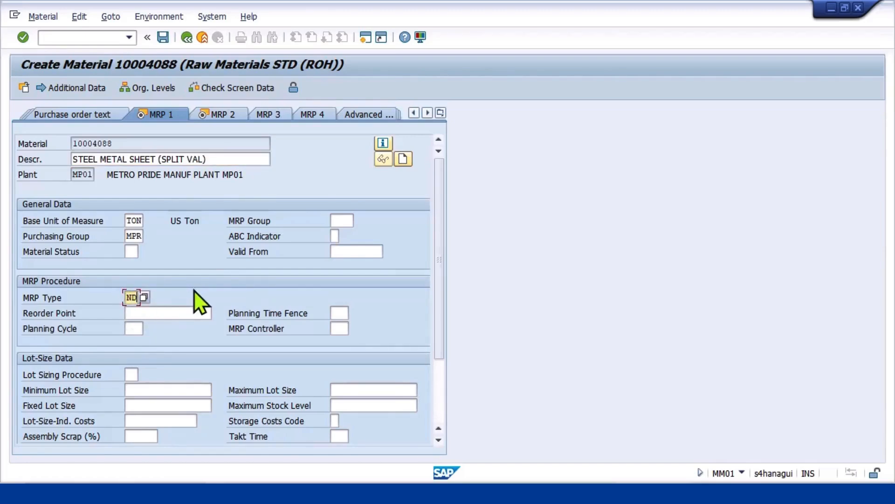
pyautogui.press('Return')
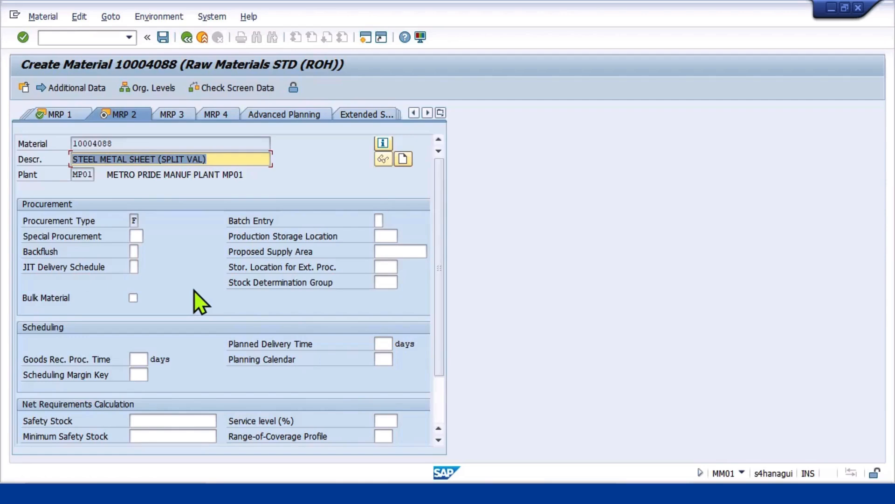
pyautogui.press('Return')
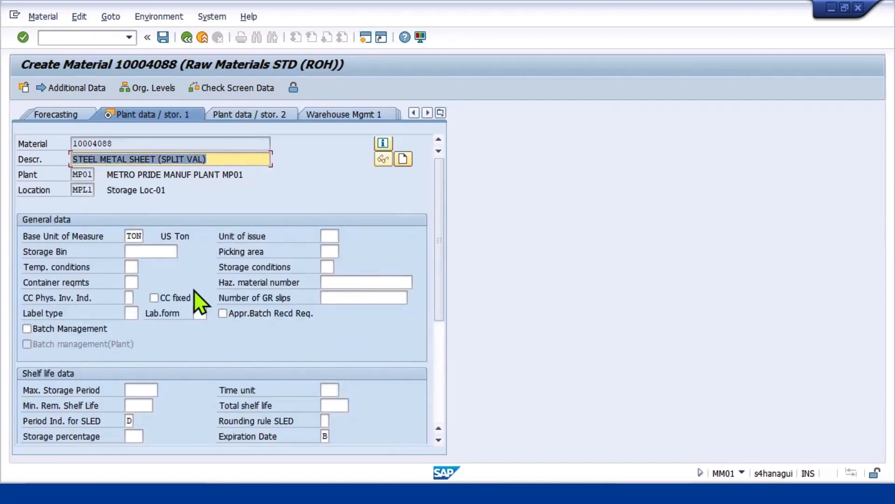
# Proceed to the Accounting 1 view and set the valuation category to L from the available entries
pyautogui.press('Return')
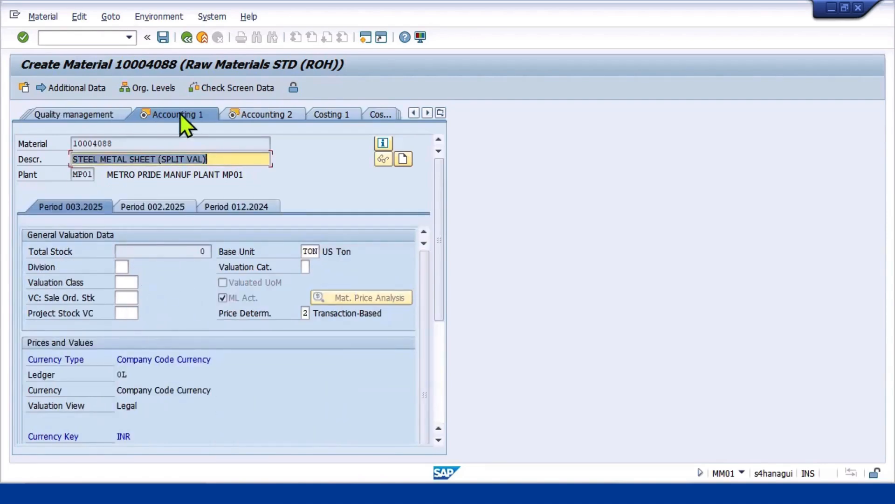
pyautogui.click(303, 267)
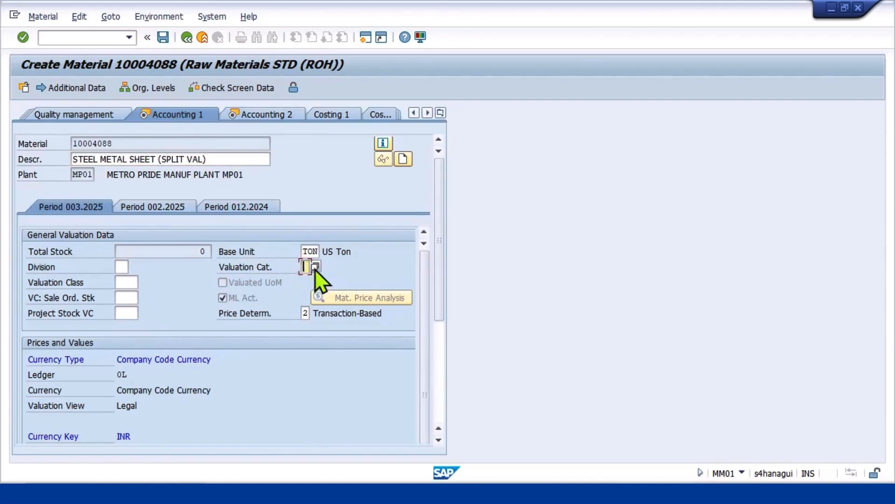
pyautogui.click(317, 268)
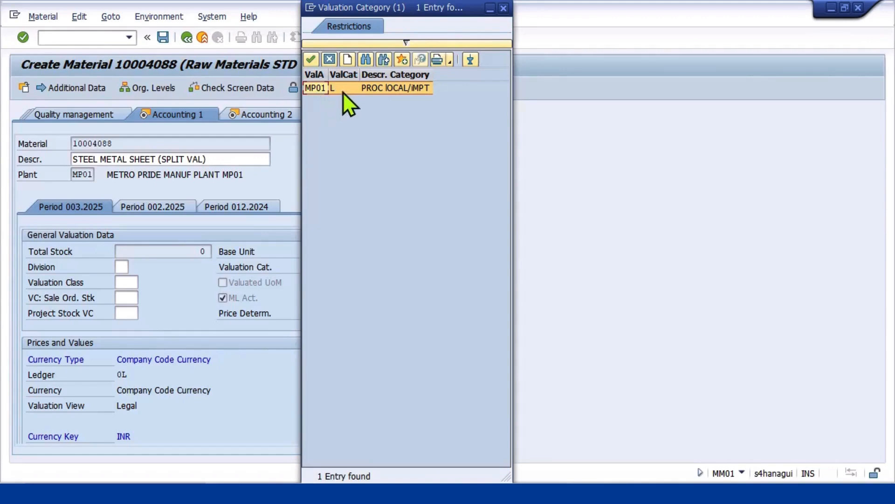
pyautogui.click(311, 60)
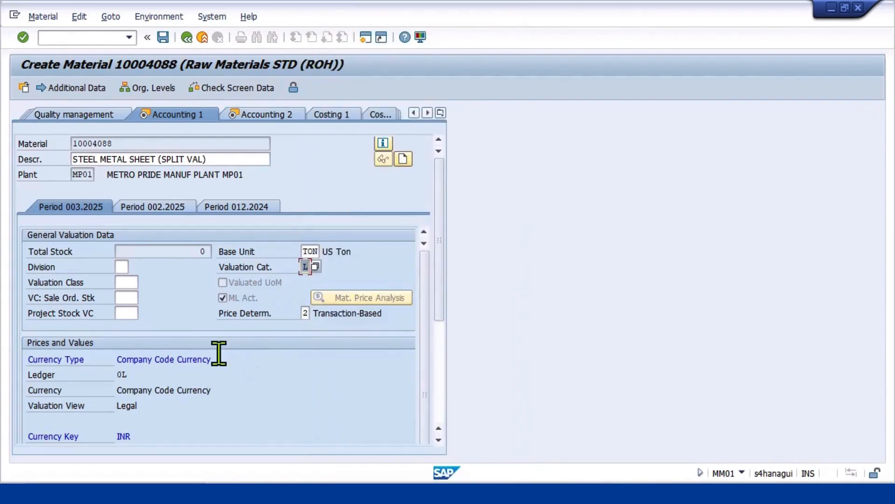
# Set the material's valuation class to 3000 in the Accounting 1 view and confirm the data
pyautogui.click(125, 283)
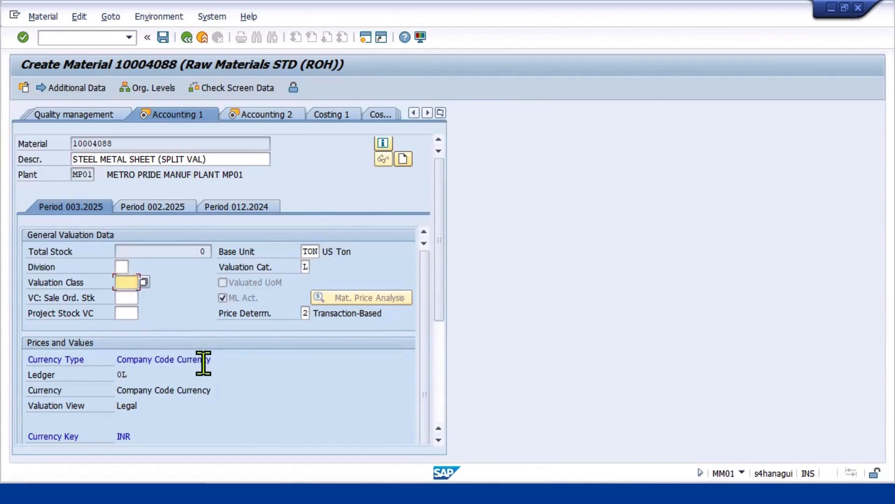
pyautogui.write('3000')
pyautogui.press('Return')
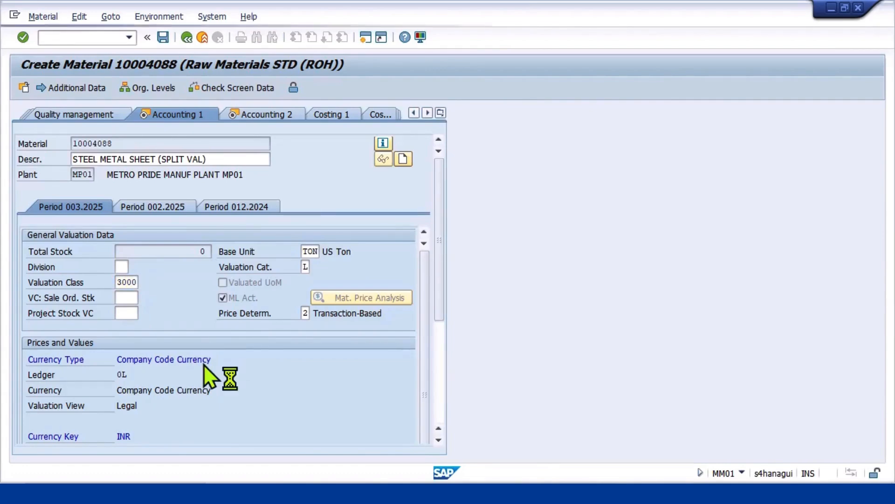
pyautogui.scroll(-1, 204, 363)
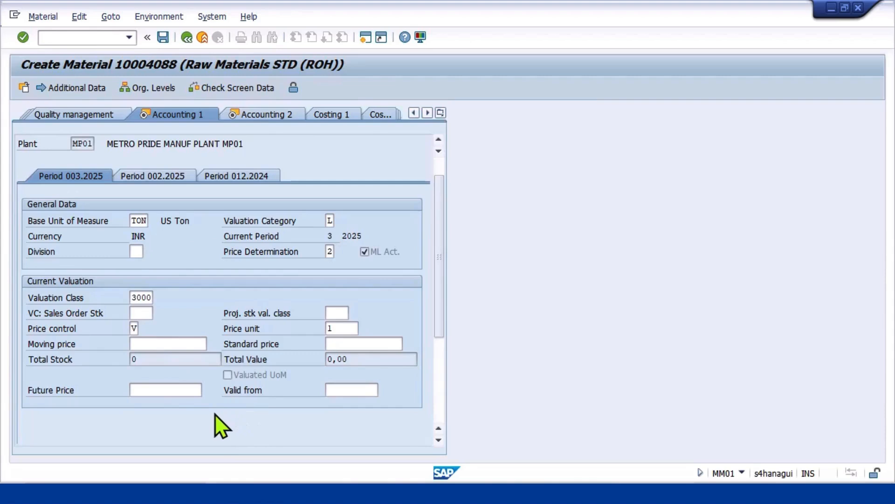
pyautogui.scroll(1, 214, 413)
pyautogui.scroll(-2, 214, 413)
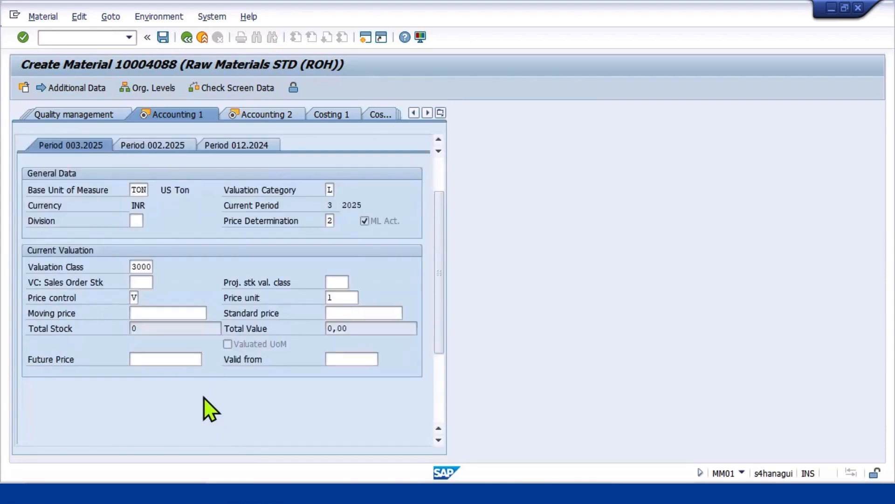
pyautogui.scroll(2, 203, 397)
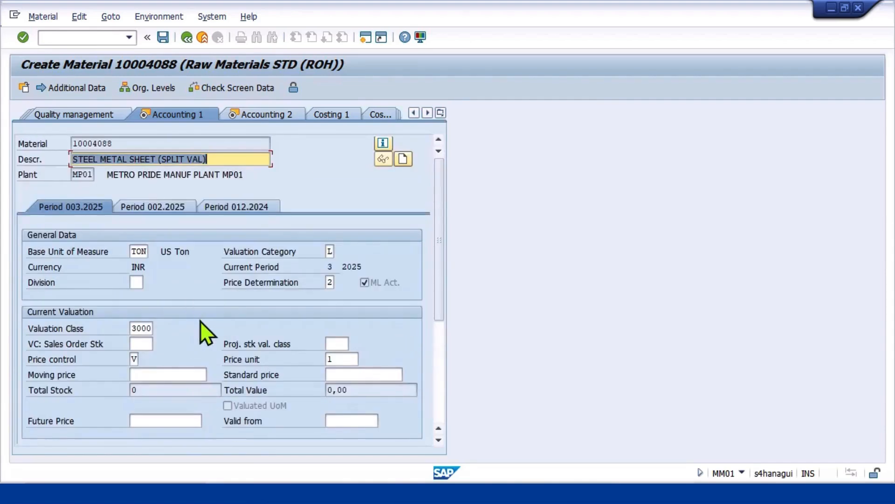
pyautogui.press('Return')
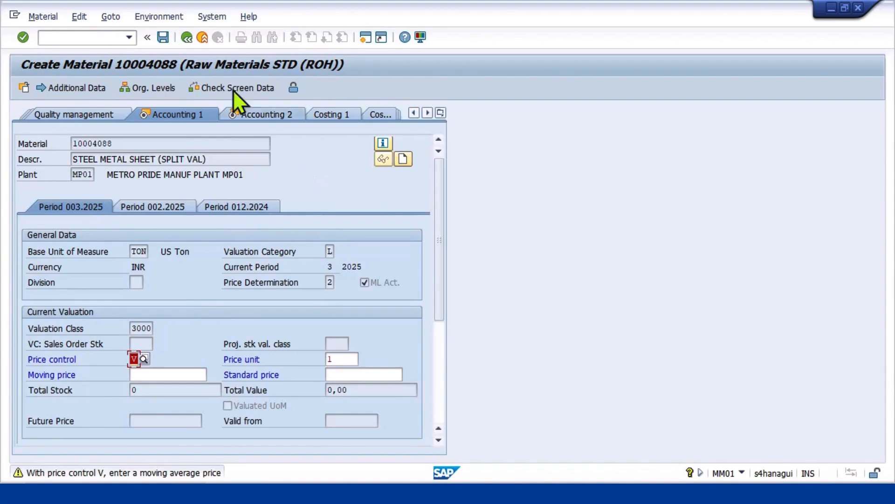
# Keep price control V, set the moving price to 100 and proceed to the Accounting 2 view
pyautogui.click(165, 40)
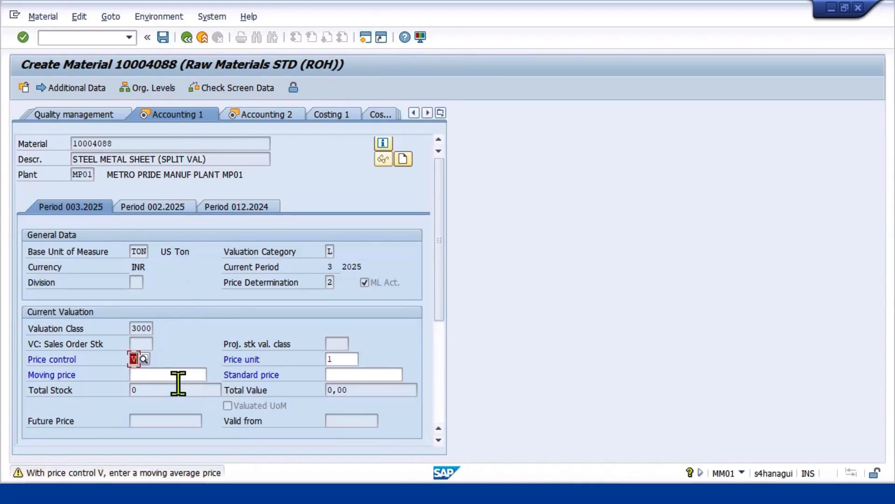
pyautogui.click(144, 360)
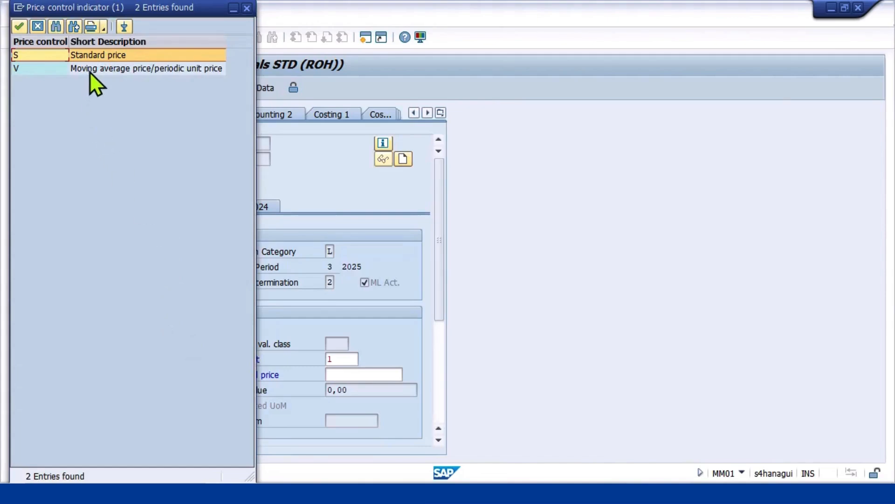
pyautogui.doubleClick(90, 71)
pyautogui.press('Return')
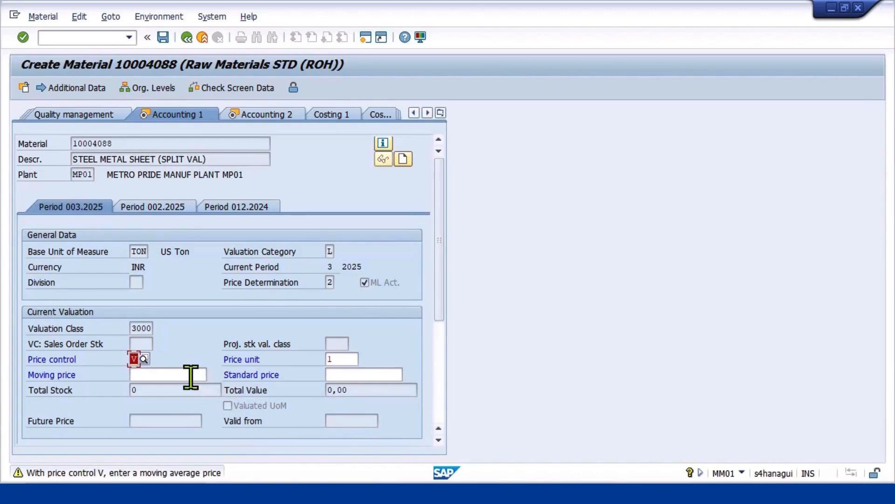
pyautogui.scroll(-1, 192, 377)
pyautogui.click(179, 347)
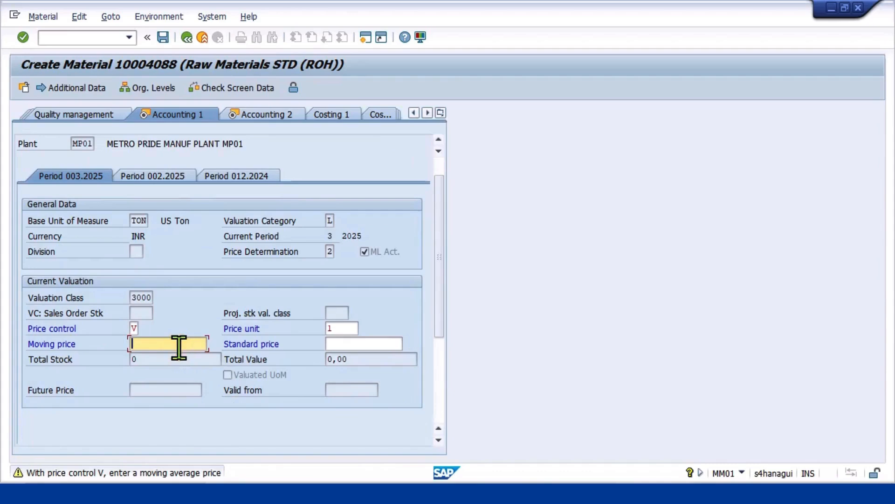
pyautogui.write('100')
pyautogui.press('Return')
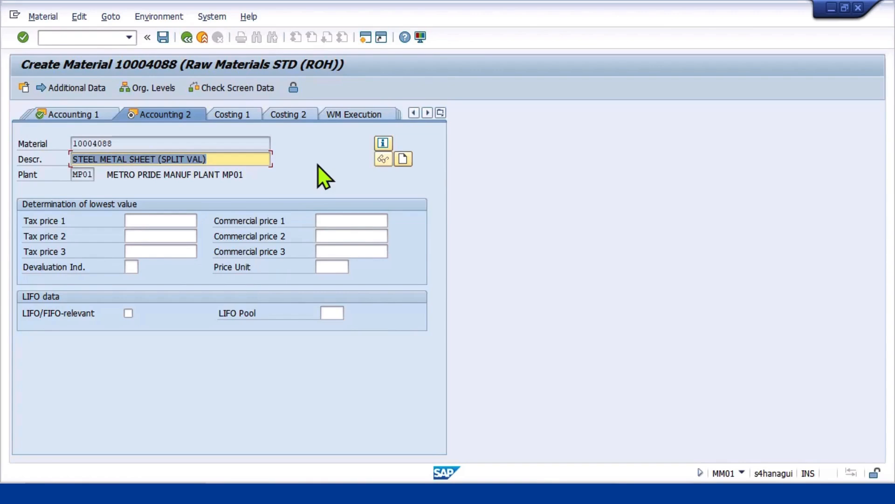
# Try to save the material, then set the required availability check in the MRP 3 view to 01
pyautogui.press('Return')
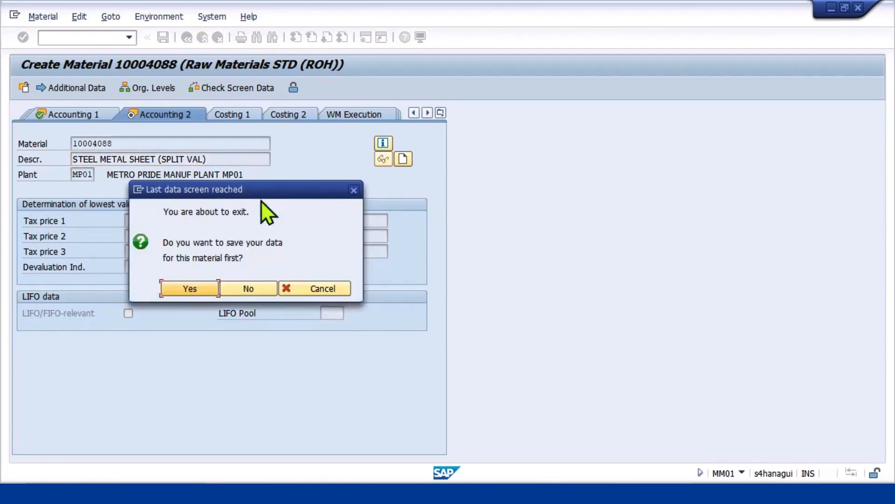
pyautogui.click(181, 293)
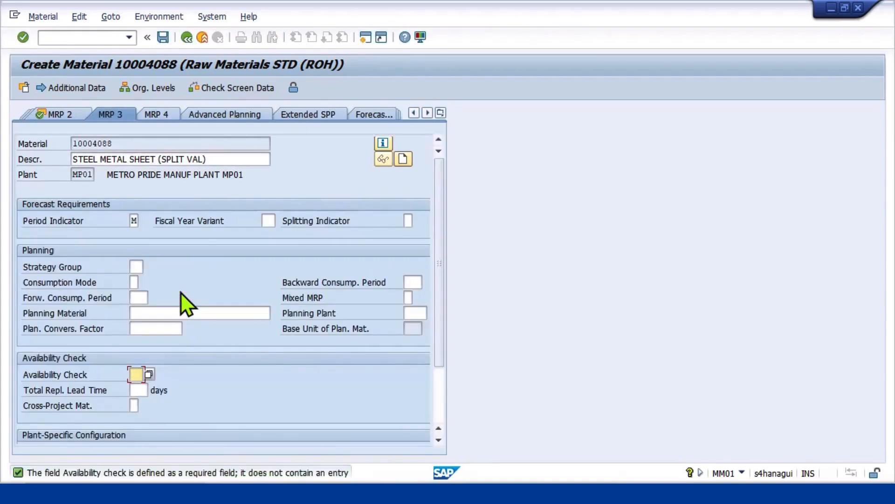
pyautogui.write('01')
pyautogui.press('Return')
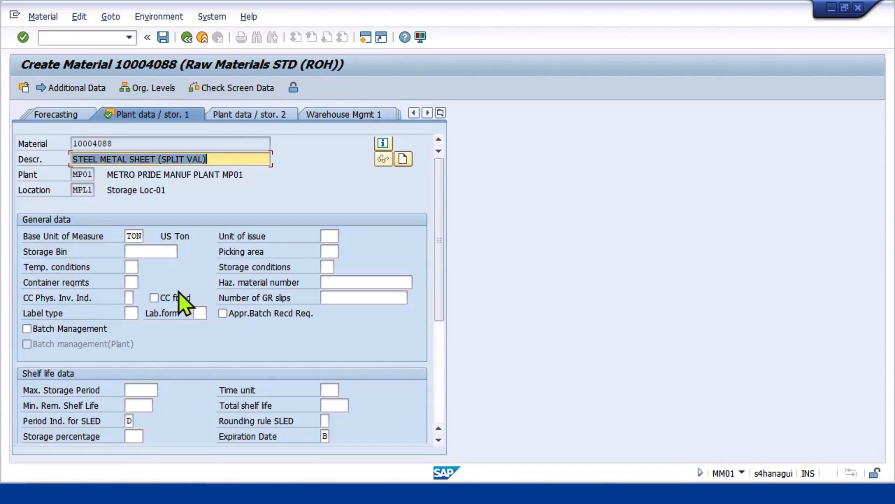
# Proceed through the plant data and accounting views and save the new material
pyautogui.press('Return')
pyautogui.press('Return')
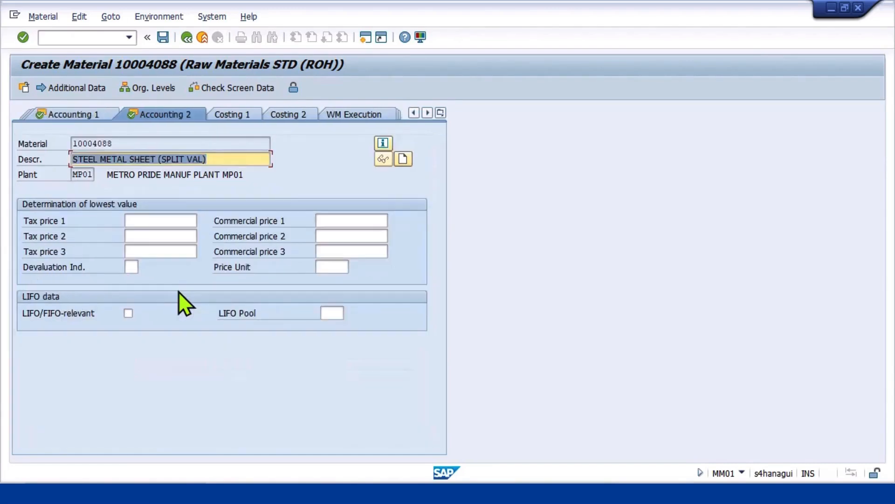
pyautogui.press('Return')
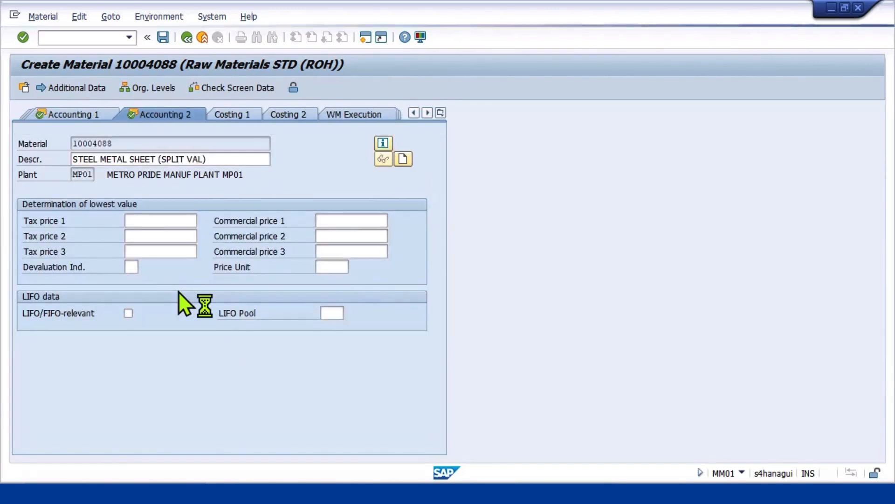
pyautogui.click(180, 286)
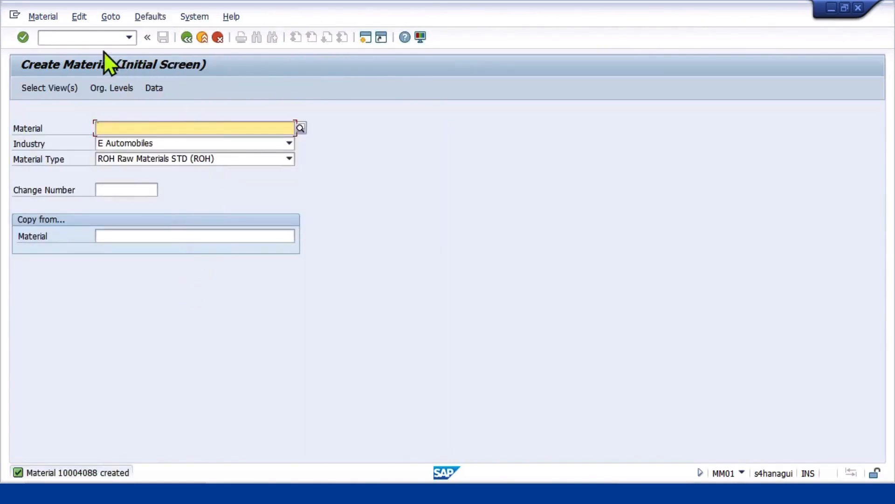
# Enter material 10004088 for extension, check its preselected views and accept them
pyautogui.click(94, 39)
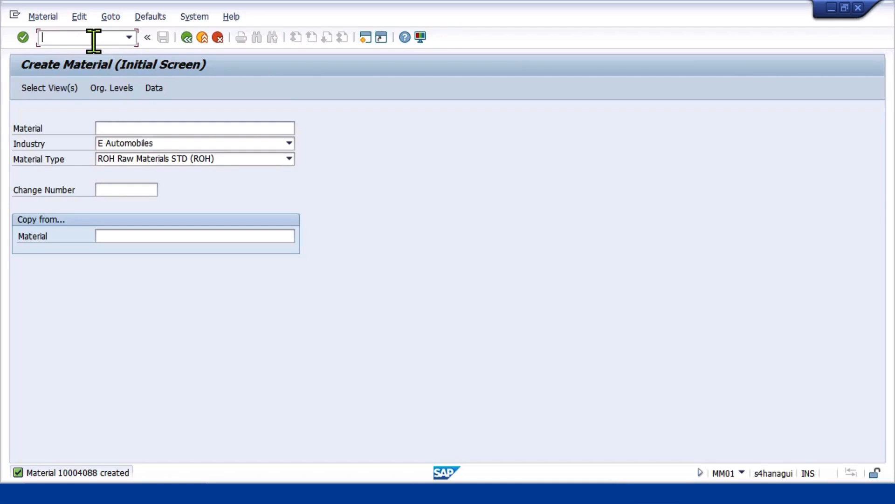
pyautogui.click(109, 128)
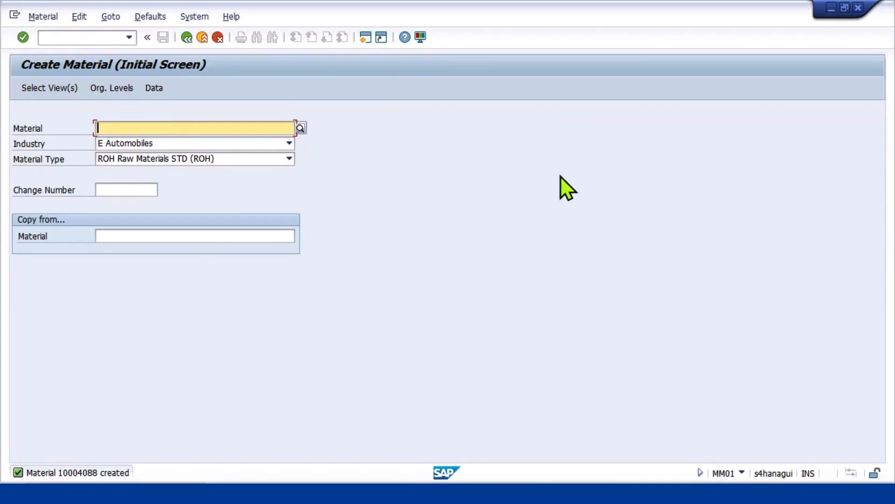
pyautogui.write('10004088')
pyautogui.press('Return')
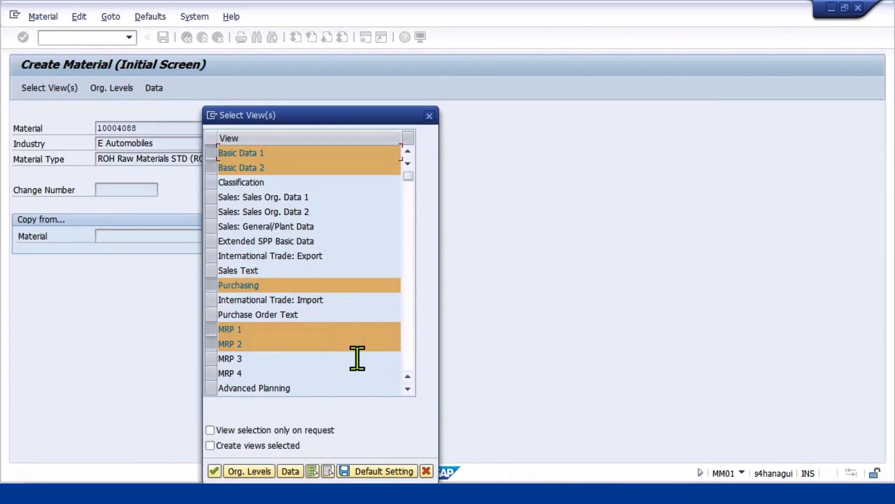
pyautogui.scroll(-1, 358, 358)
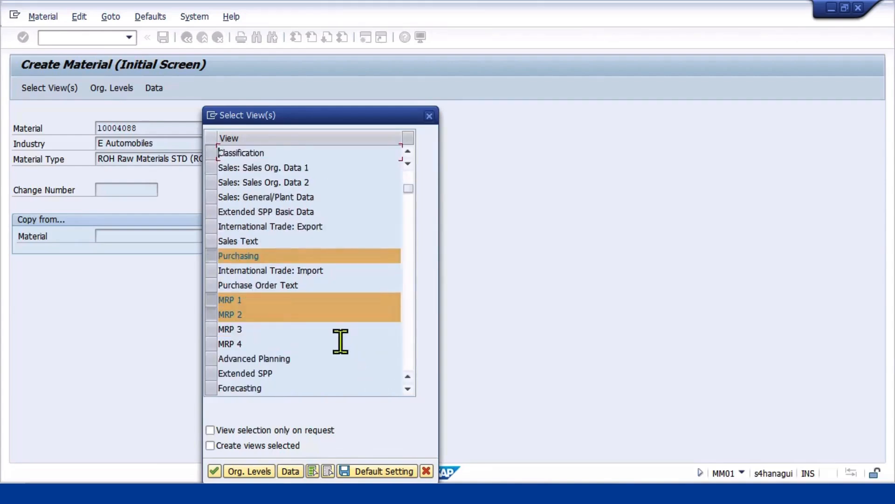
pyautogui.scroll(1, 339, 339)
pyautogui.scroll(-3, 336, 338)
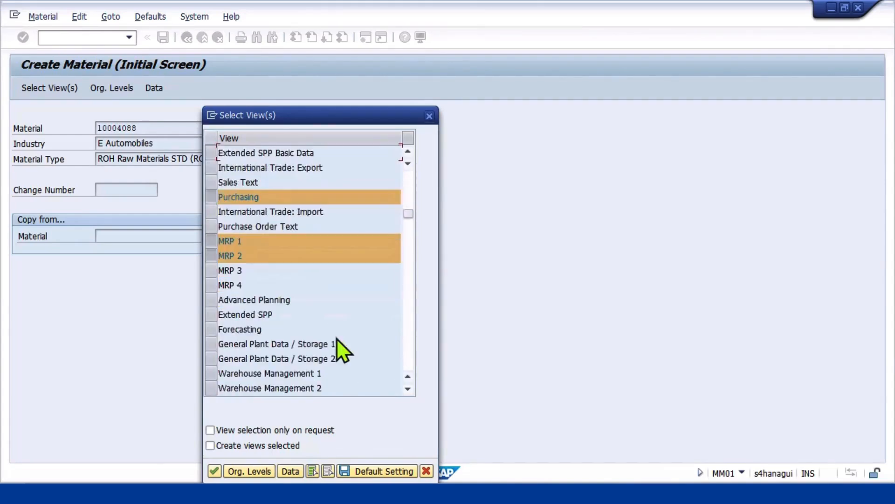
pyautogui.scroll(-1, 336, 337)
pyautogui.scroll(-1, 337, 337)
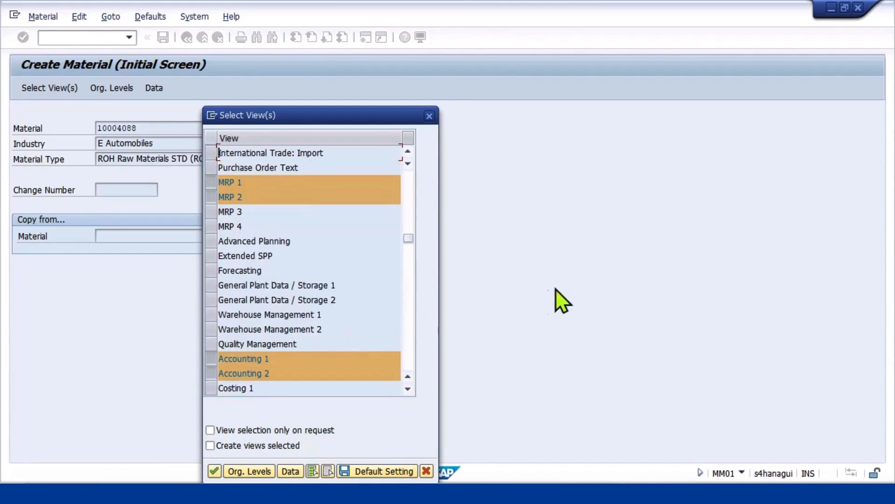
pyautogui.press('Return')
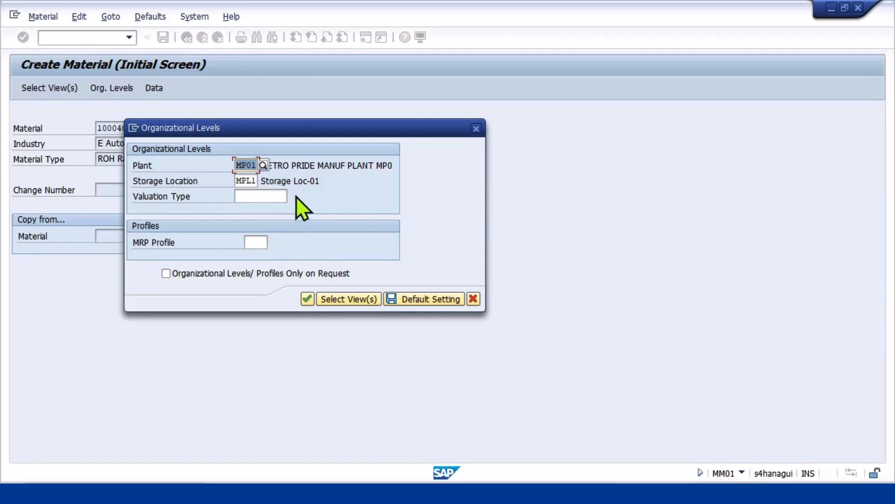
# Choose valuation type LOCAL_PUR in the organizational levels and proceed to the Accounting 1 view
pyautogui.click(271, 198)
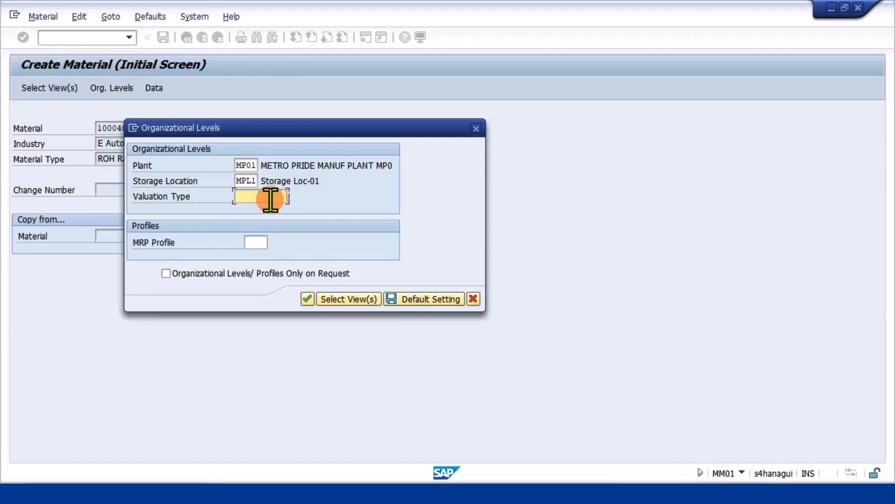
pyautogui.click(292, 197)
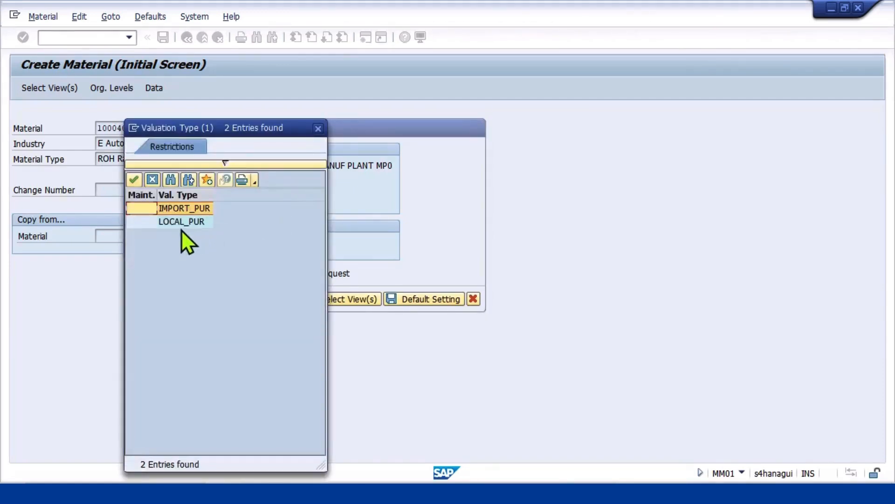
pyautogui.doubleClick(180, 223)
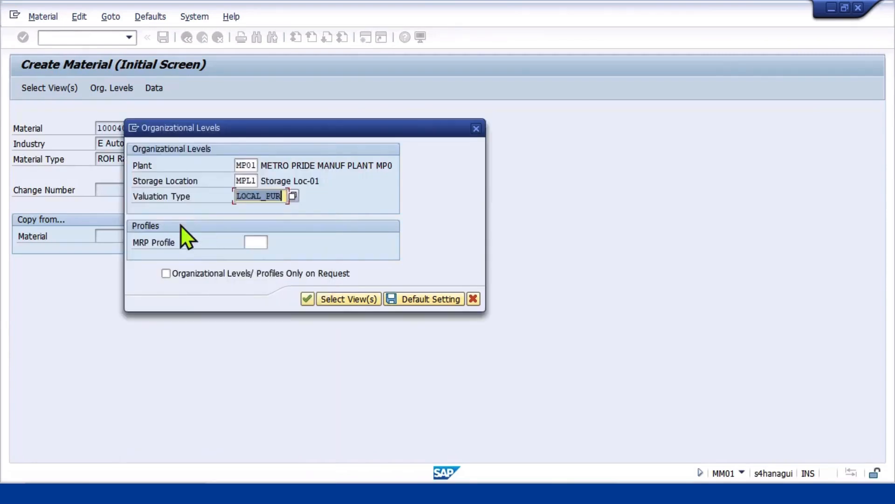
pyautogui.press('Return')
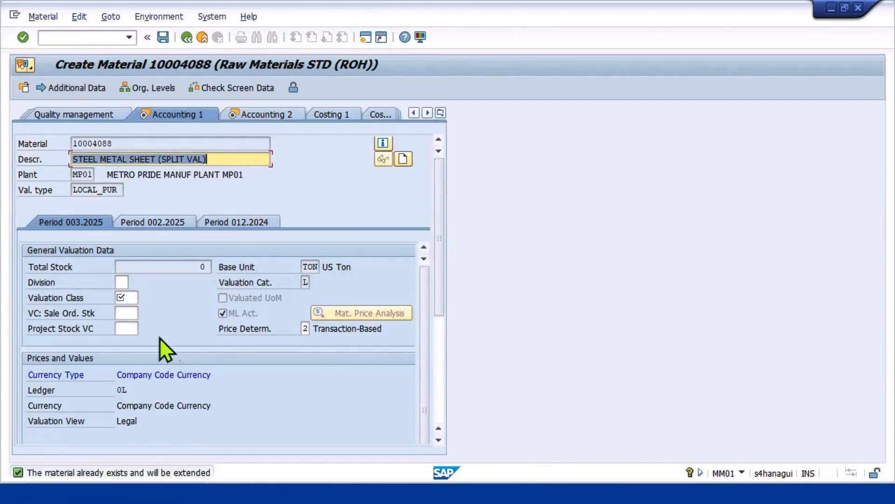
# Set valuation class 3000 and a periodic unit price of 5000 INR for the LOCAL_PUR valuation type
pyautogui.click(126, 298)
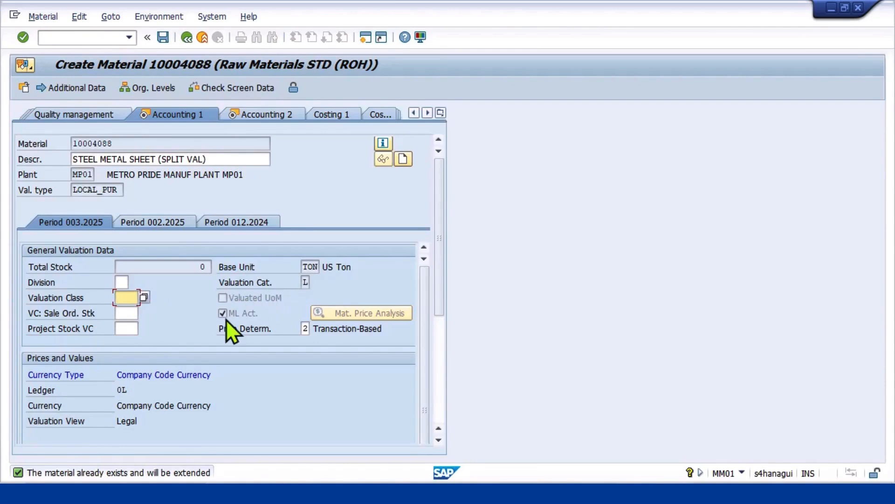
pyautogui.write('3000')
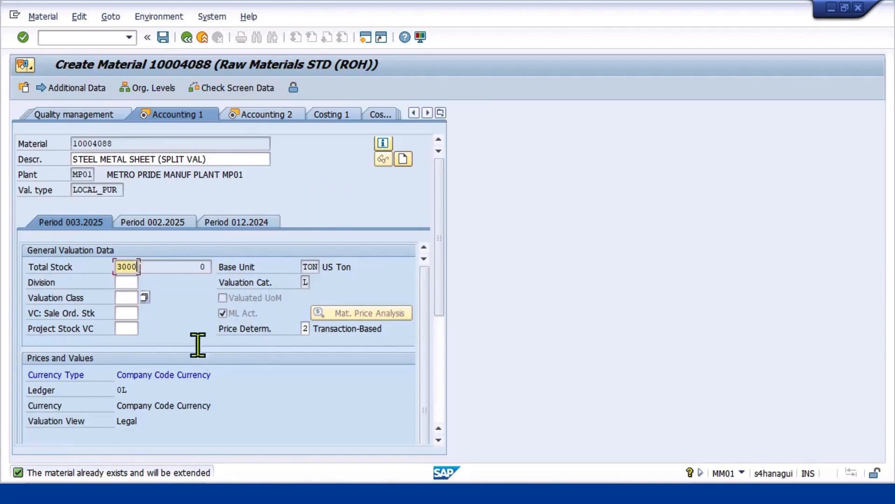
pyautogui.scroll(-5, 198, 345)
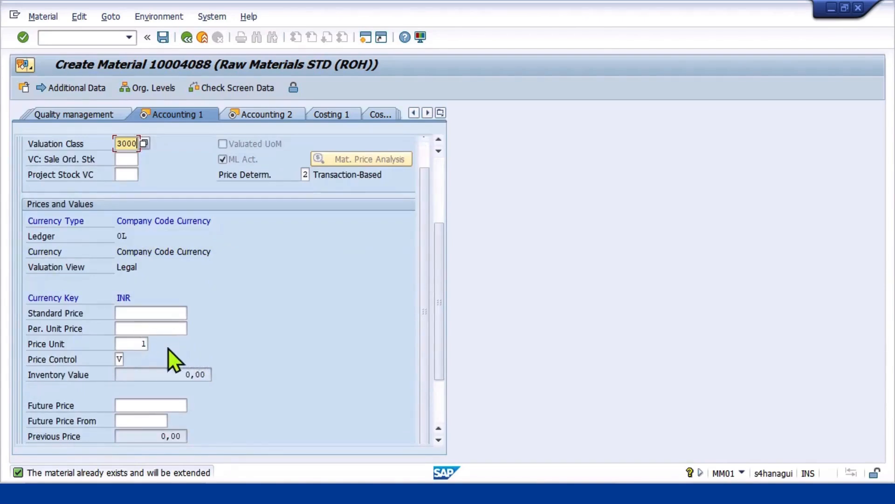
pyautogui.scroll(-2, 169, 349)
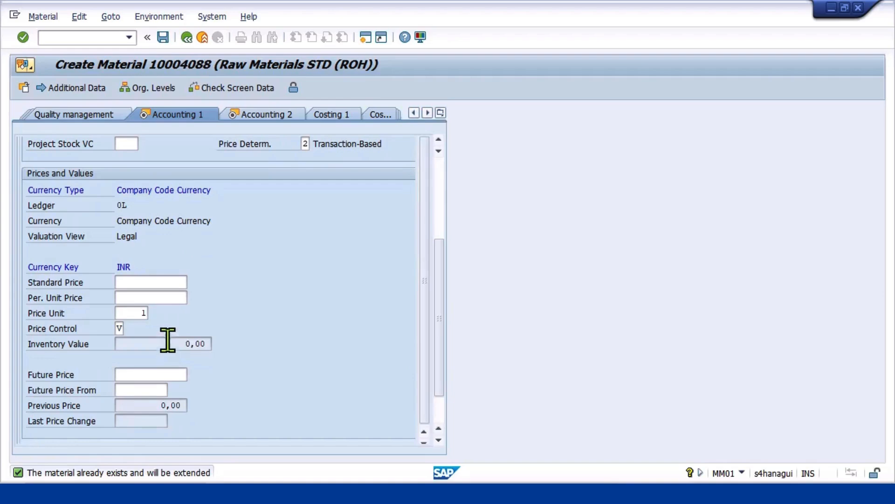
pyautogui.click(150, 297)
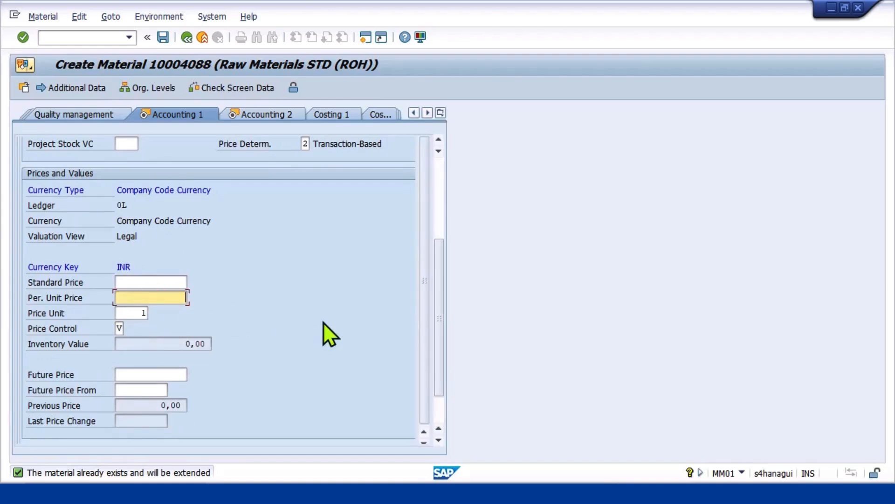
pyautogui.write('5000')
pyautogui.press('Return')
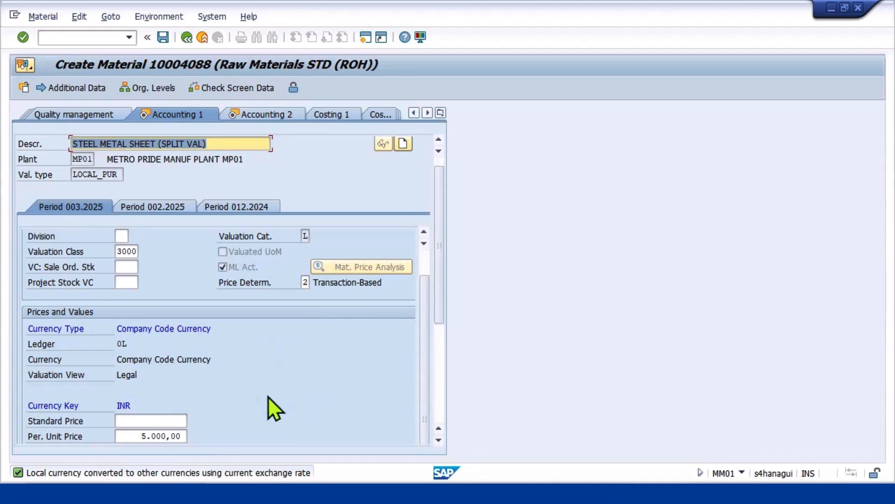
# Check the LOCAL_PUR valuation data, proceed through the Accounting 2 view and save the material extension
pyautogui.scroll(-2, 286, 368)
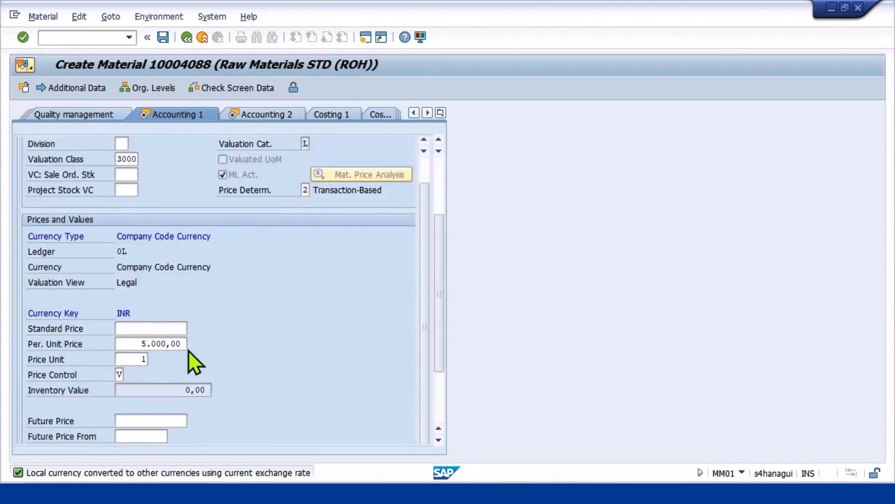
pyautogui.scroll(3, 229, 351)
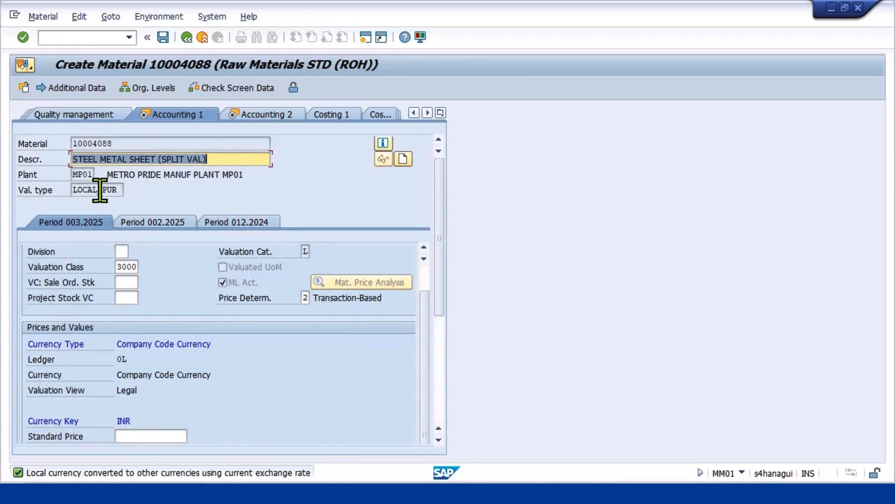
pyautogui.scroll(-4, 186, 266)
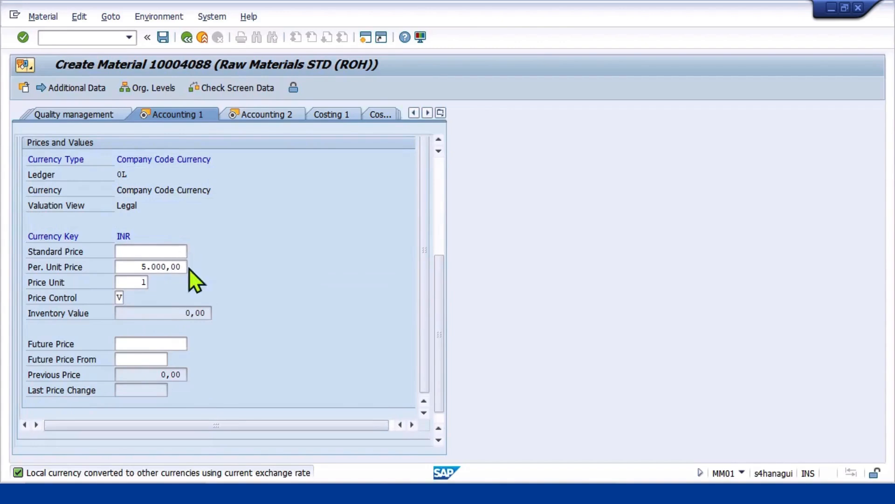
pyautogui.scroll(5, 248, 275)
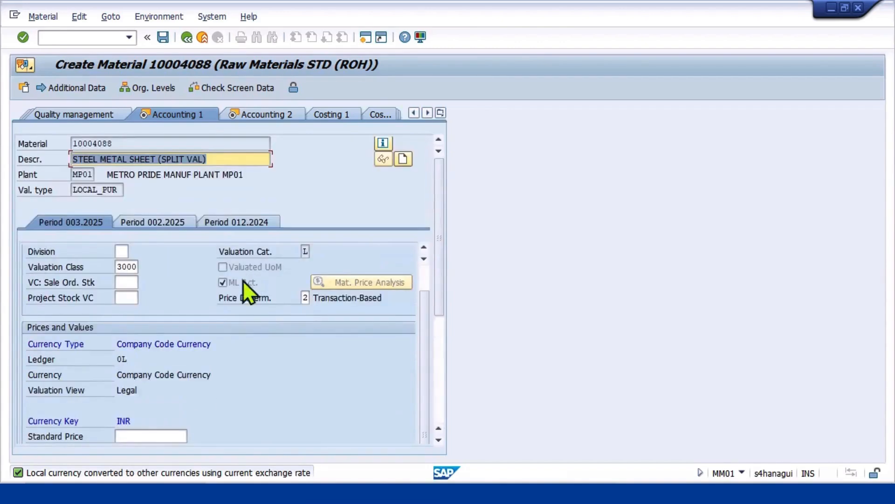
pyautogui.scroll(-1, 246, 292)
pyautogui.press('Return')
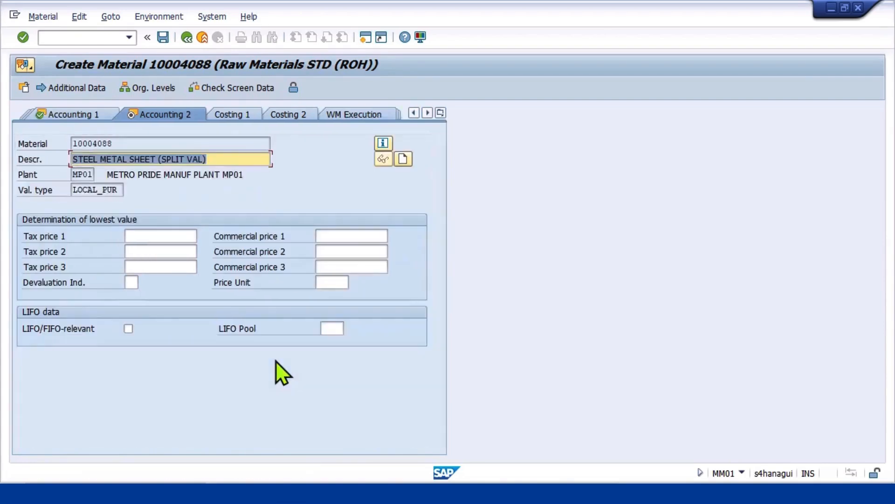
pyautogui.press('Return')
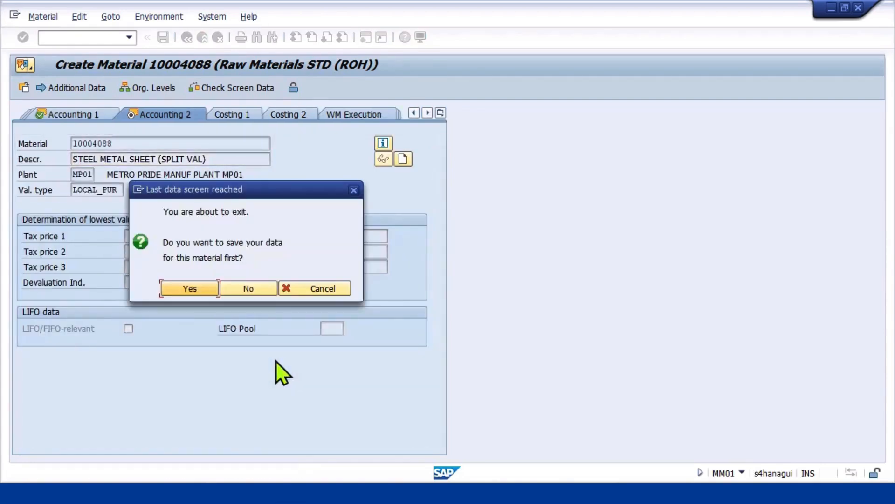
pyautogui.click(200, 290)
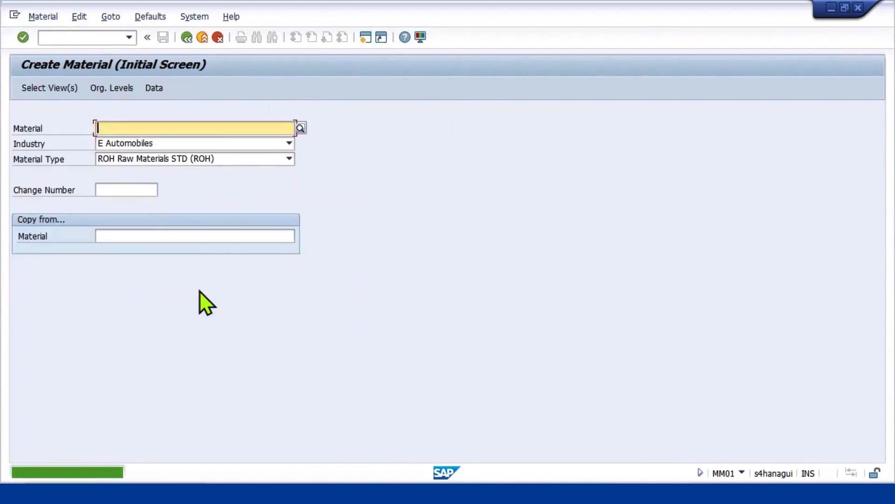
# Enter material 10004088 for another extension, accept its views and continue to the organizational levels
pyautogui.write('10004088')
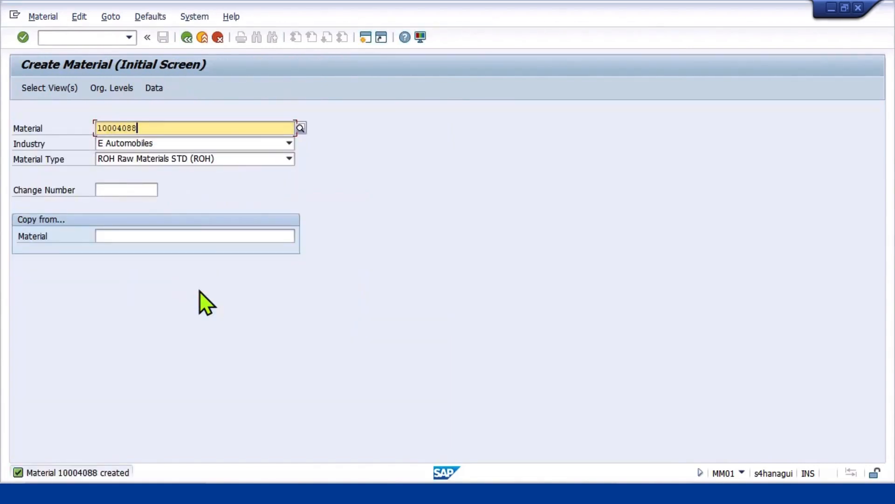
pyautogui.press('Return')
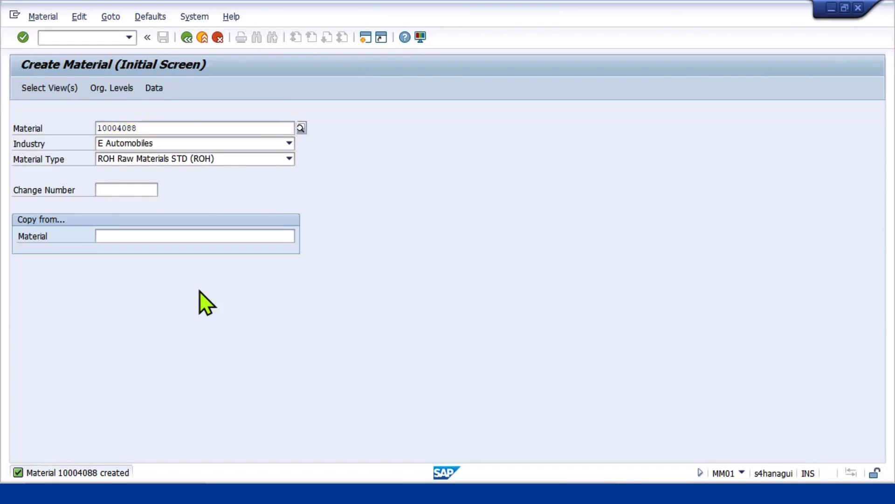
pyautogui.press('Return')
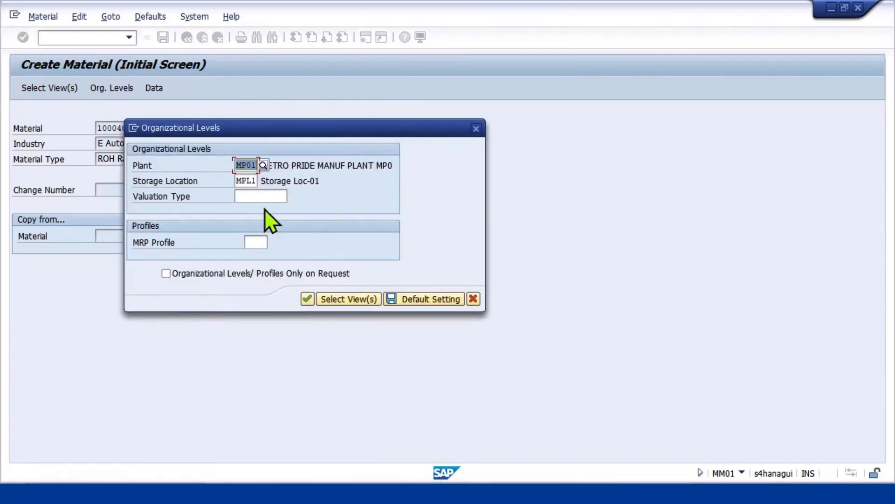
# Choose valuation type IMPORT_PUR for plant MP01 and storage location MPL1 and proceed to the Accounting 1 view
pyautogui.click(269, 196)
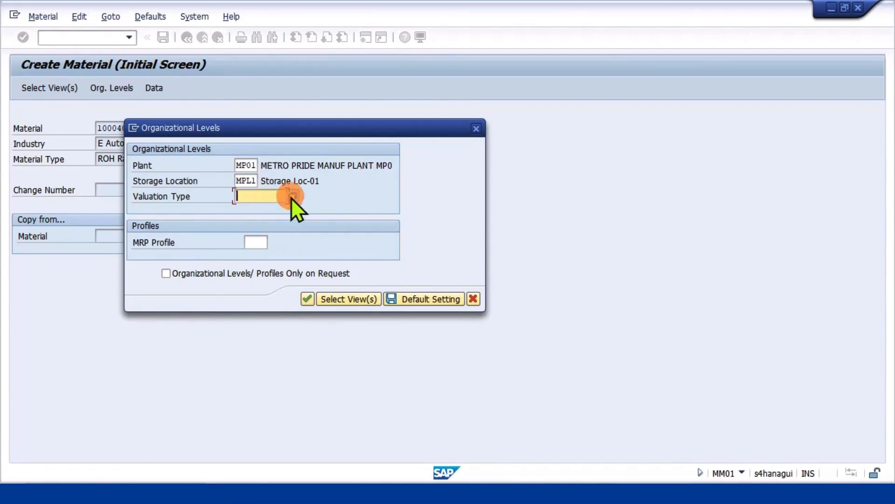
pyautogui.press('Return')
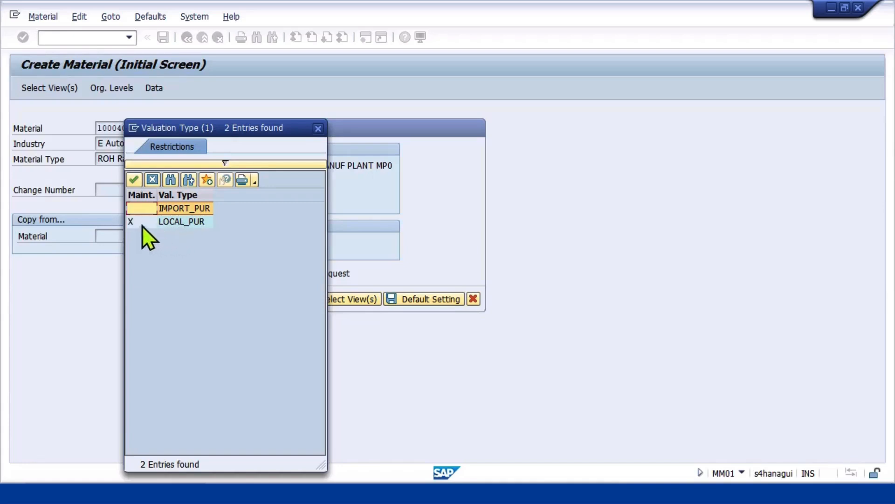
pyautogui.click(176, 207)
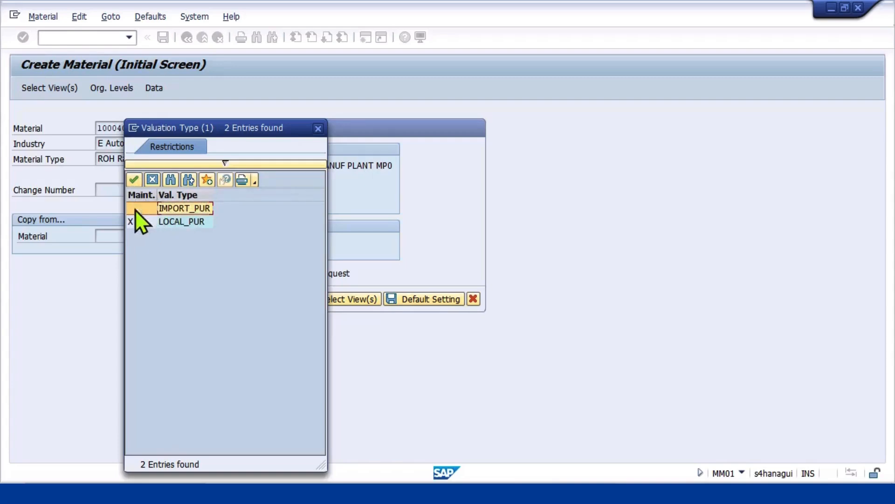
pyautogui.click(134, 180)
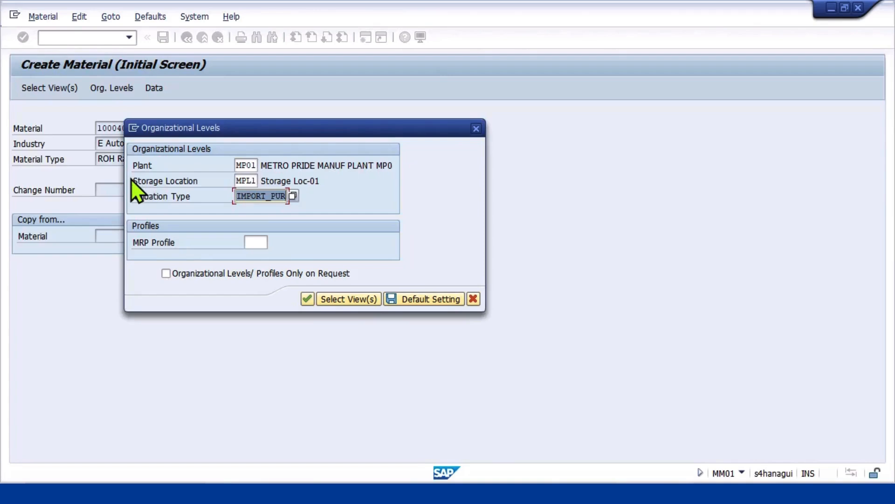
pyautogui.press('Return')
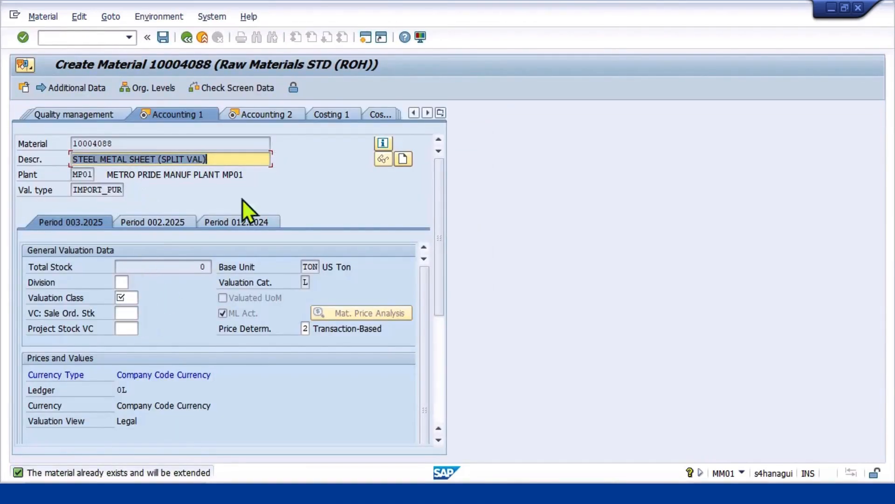
# Set valuation class 3000 and a periodic unit price of 7000 INR for the IMPORT_PUR valuation type
pyautogui.click(125, 298)
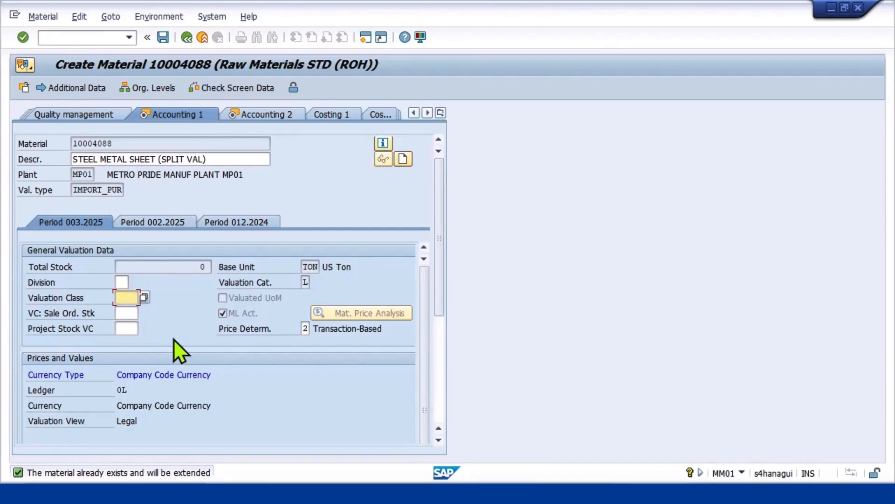
pyautogui.write('3000')
pyautogui.press('Return')
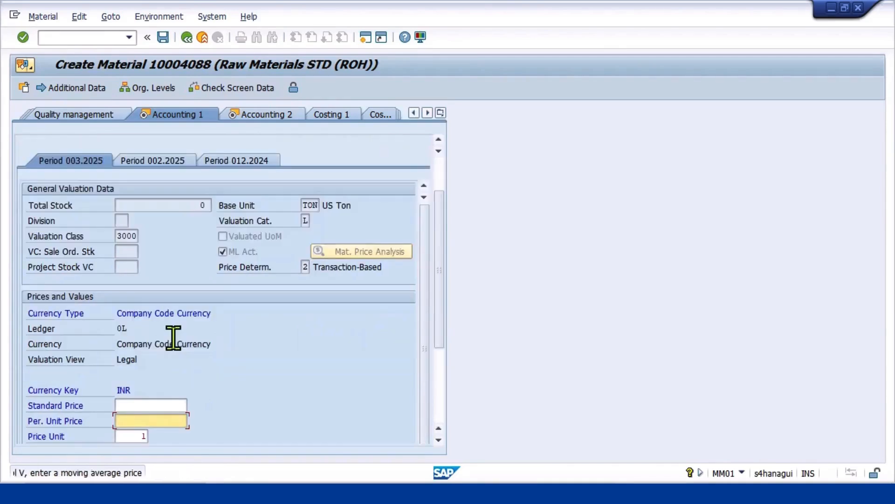
pyautogui.scroll(-2, 177, 347)
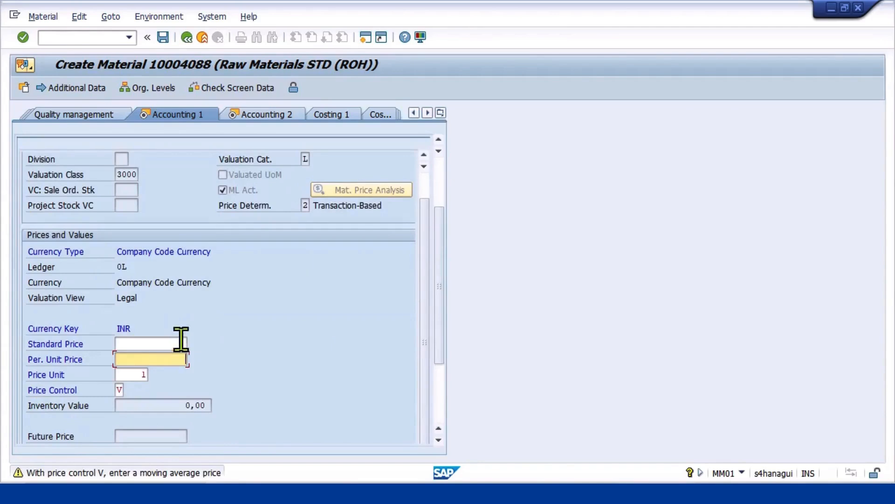
pyautogui.scroll(-1, 222, 316)
pyautogui.scroll(5, 222, 315)
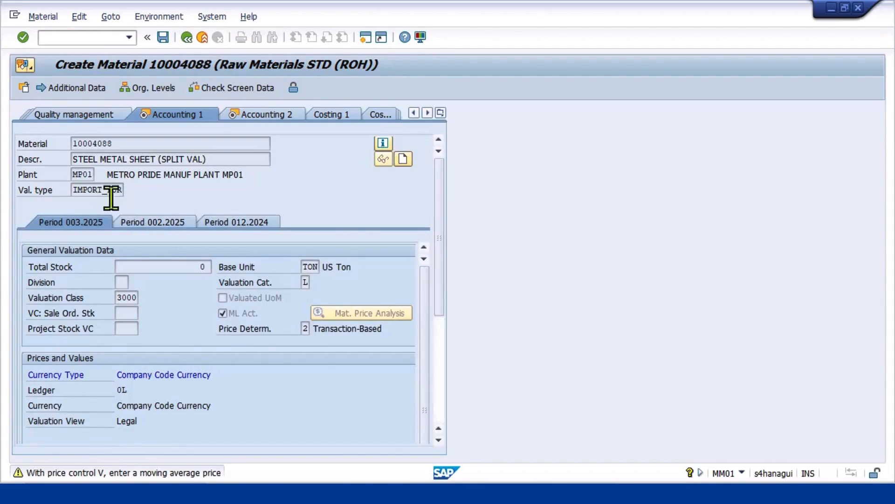
pyautogui.scroll(-3, 242, 418)
pyautogui.scroll(-3, 242, 419)
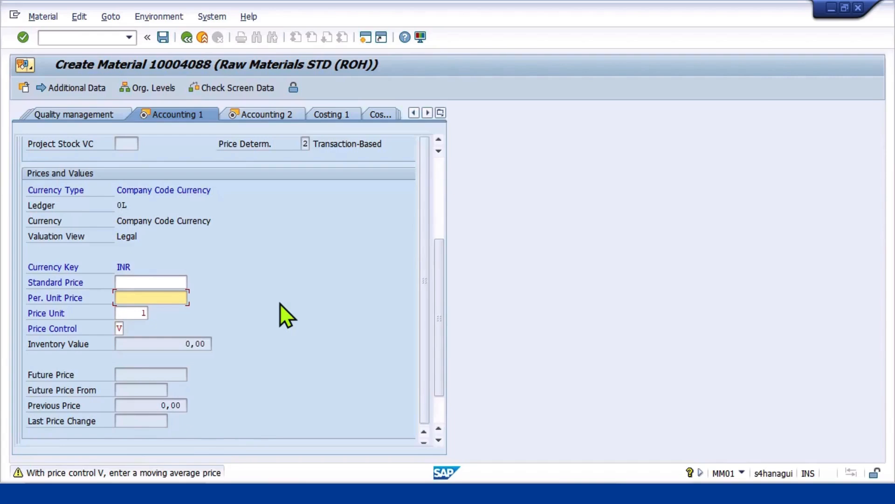
pyautogui.write('7000')
pyautogui.press('Return')
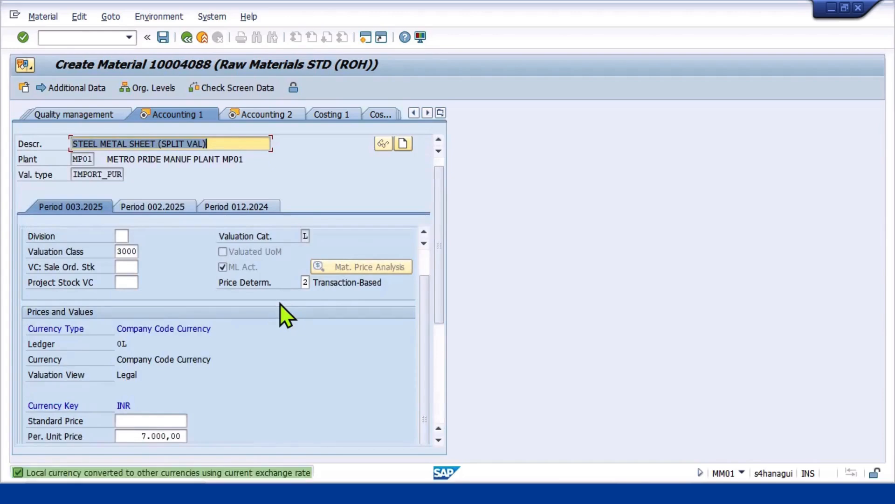
# Proceed past the Accounting 2 view and save the IMPORT_PUR extension of the material
pyautogui.scroll(-1, 280, 303)
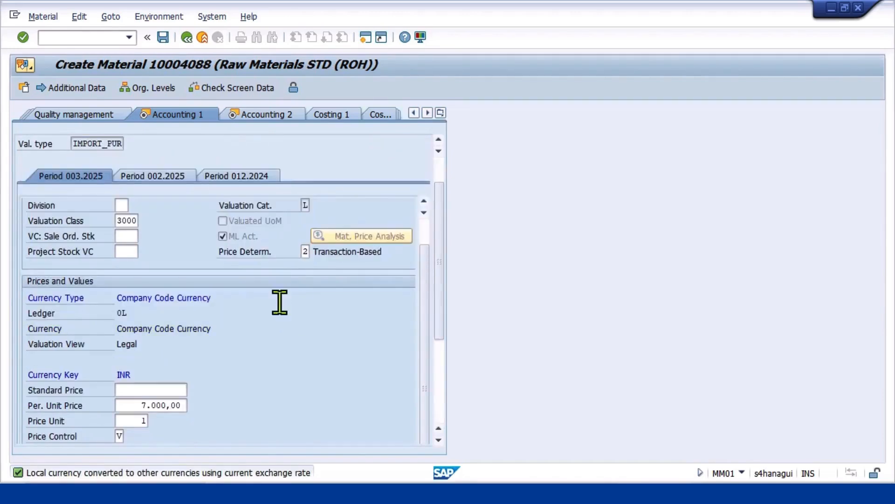
pyautogui.press('Return')
pyautogui.press('Return')
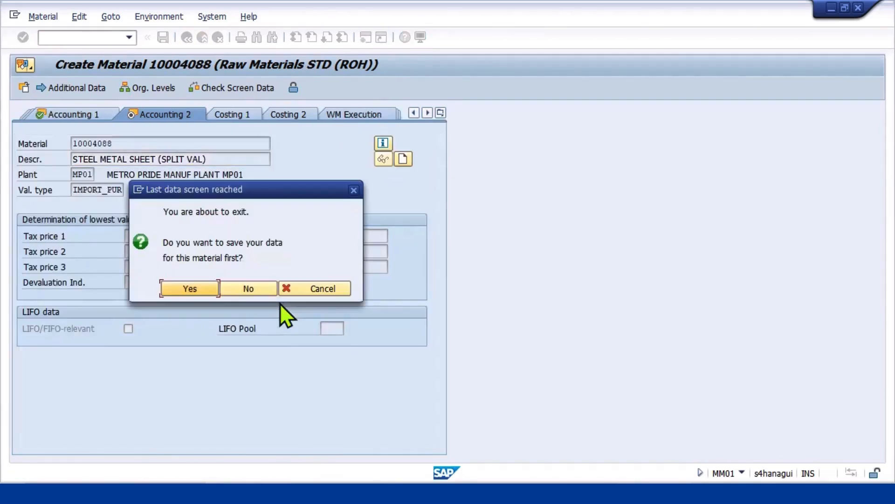
pyautogui.click(191, 288)
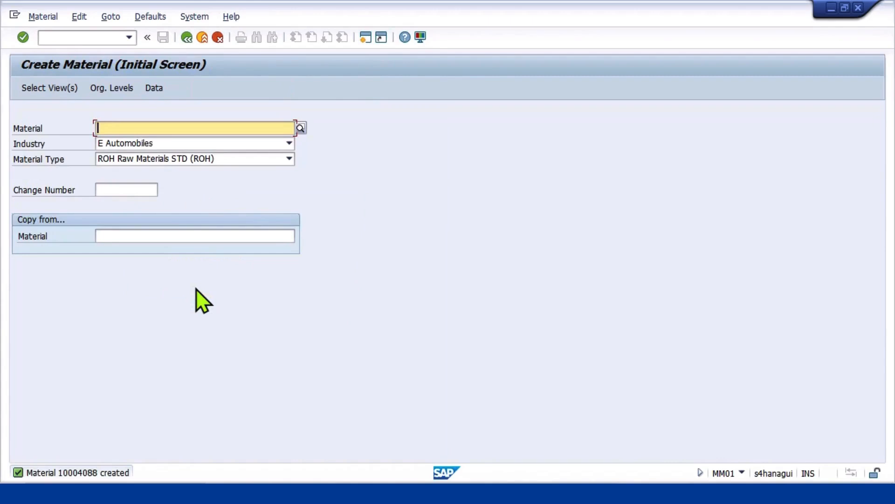
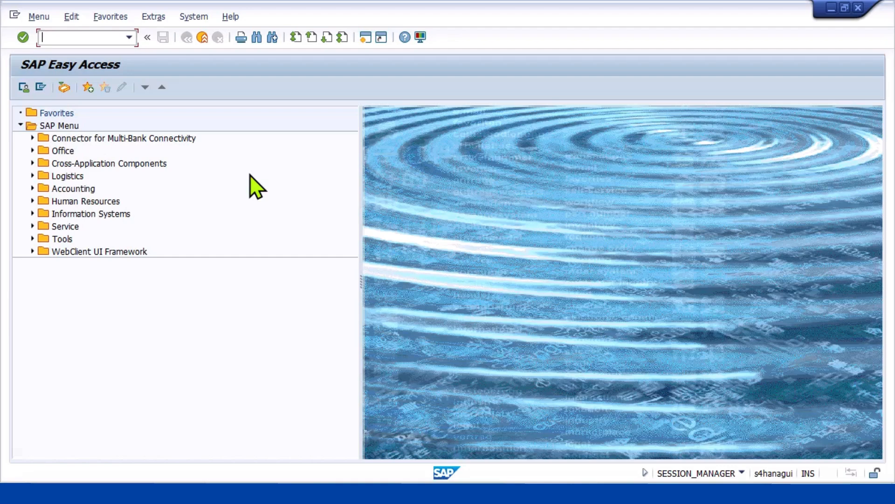
# Run the stock overview (MMBE) for material 10004088 and examine the stock of valuation types IMPORT_PUR and LOCAL_PUR
pyautogui.write('mmbe')
pyautogui.press('Return')
pyautogui.doubleClick(200, 128)
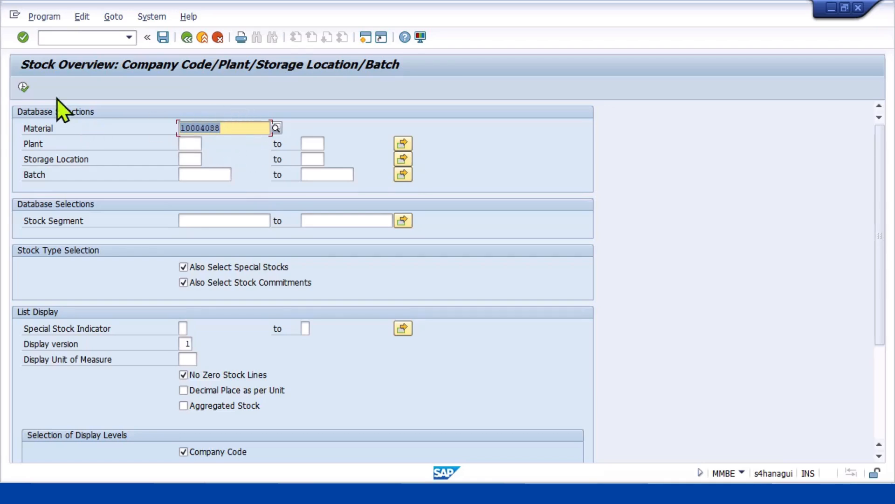
pyautogui.click(23, 87)
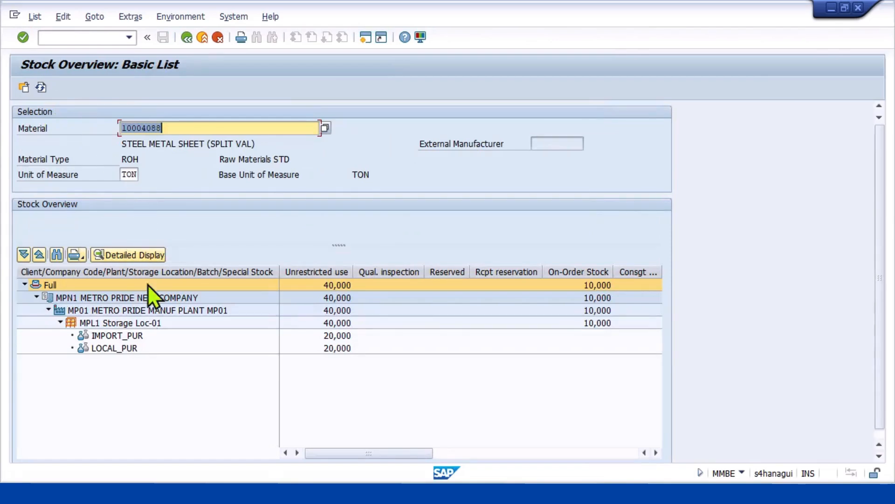
pyautogui.click(135, 338)
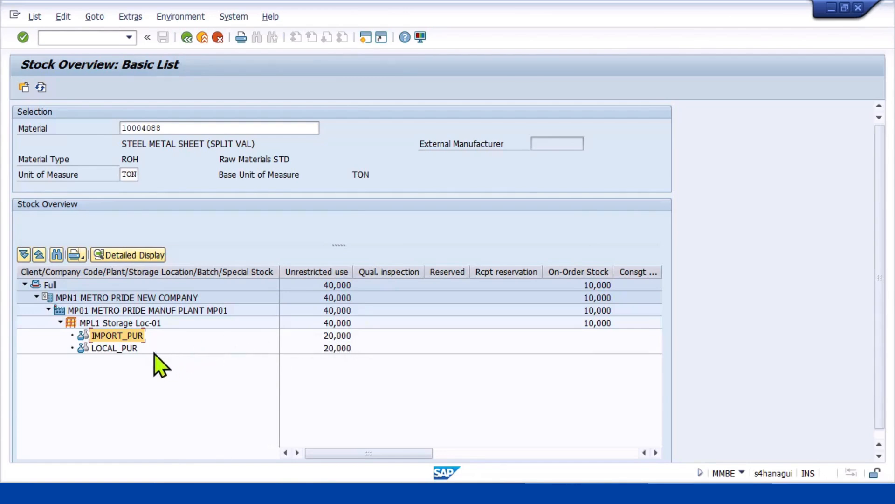
pyautogui.click(123, 350)
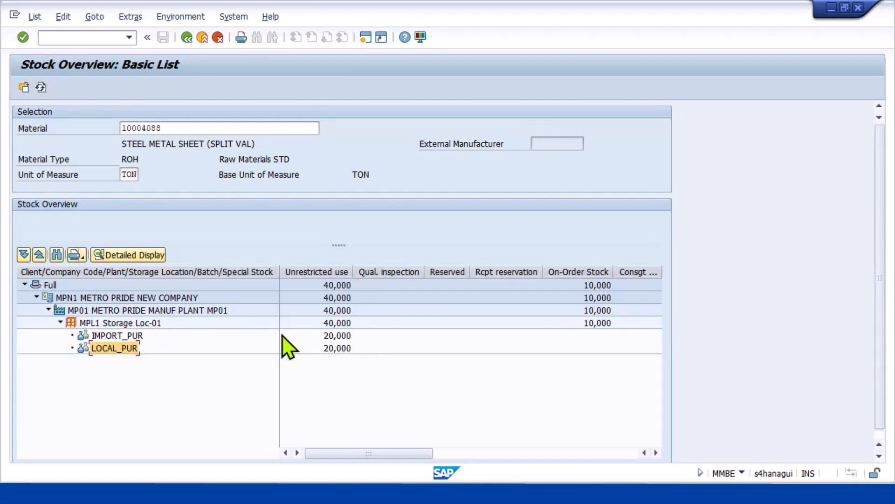
# Examine the unrestricted-use stock quantities of valuation types LOCAL_PUR and IMPORT_PUR
pyautogui.click(336, 348)
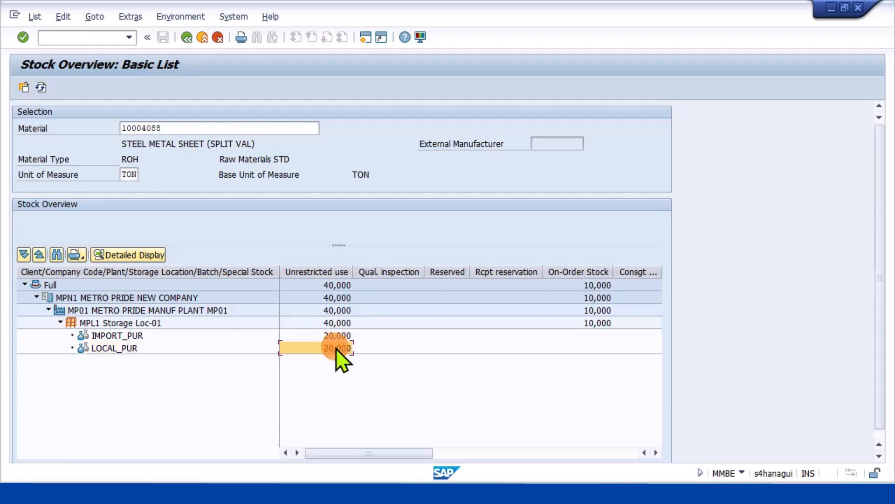
pyautogui.press('Up')
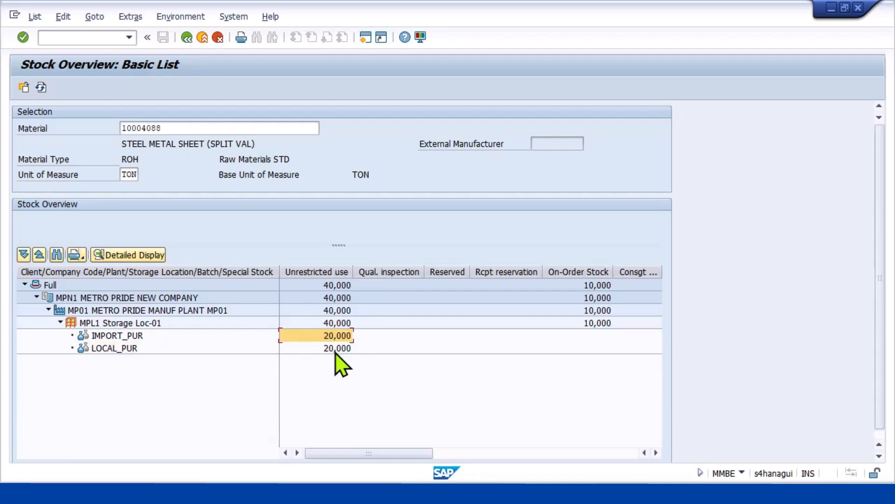
pyautogui.click(335, 350)
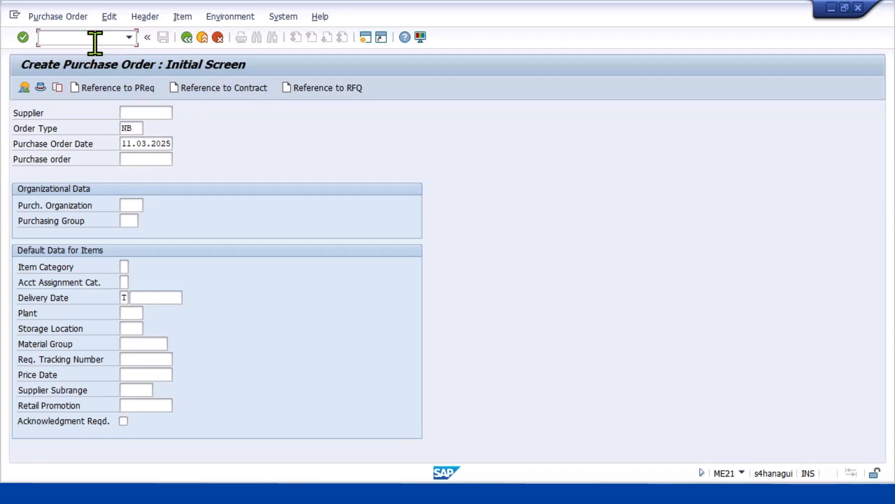
# Start a standard purchase order with transaction ME21N and enter supplier 527
pyautogui.write('/nm')
pyautogui.press('BackSpace')
pyautogui.press('BackSpace')
pyautogui.press('BackSpace')
pyautogui.write('/nme21')
pyautogui.press('Return')
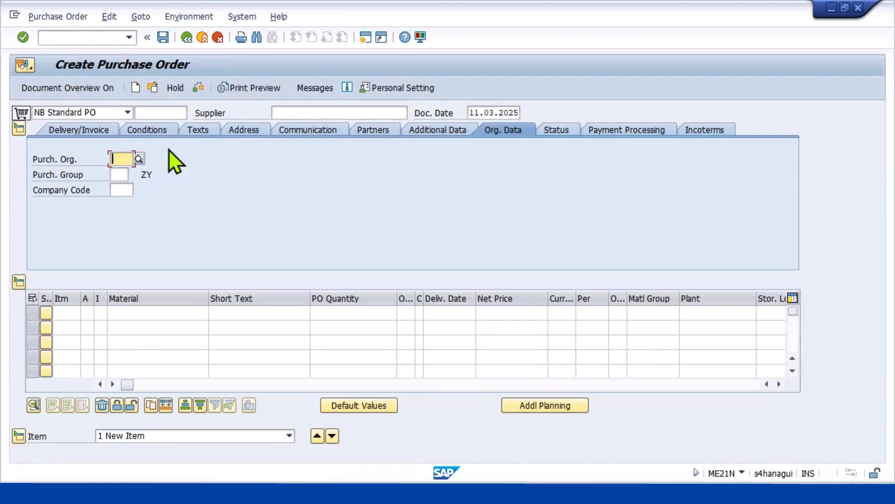
pyautogui.click(313, 110)
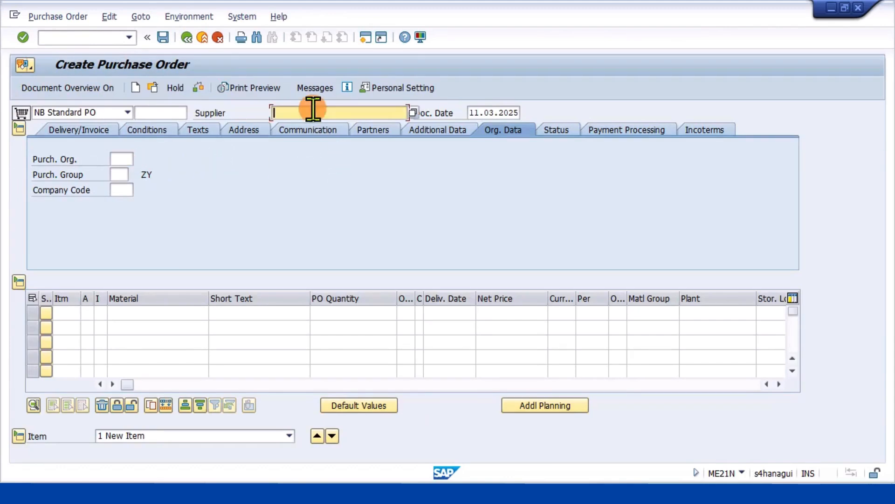
pyautogui.write('527')
pyautogui.press('Return')
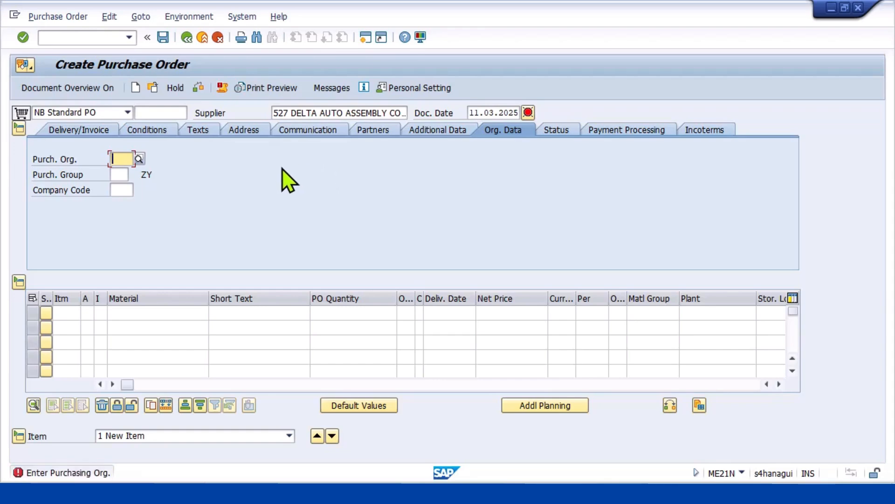
# Enter purchasing organization MPNO, purchasing group MPR and company code MPN1 in the purchase order's organizational data
pyautogui.write('mp')
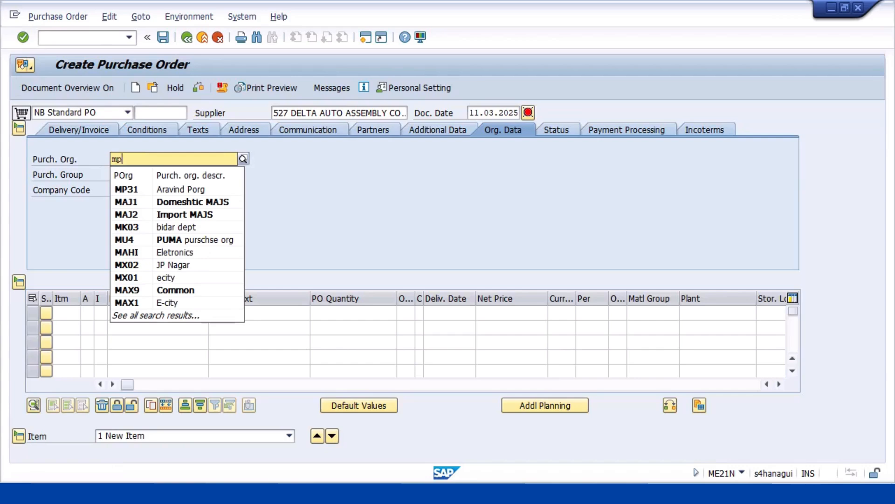
pyautogui.write('no')
pyautogui.press('Return')
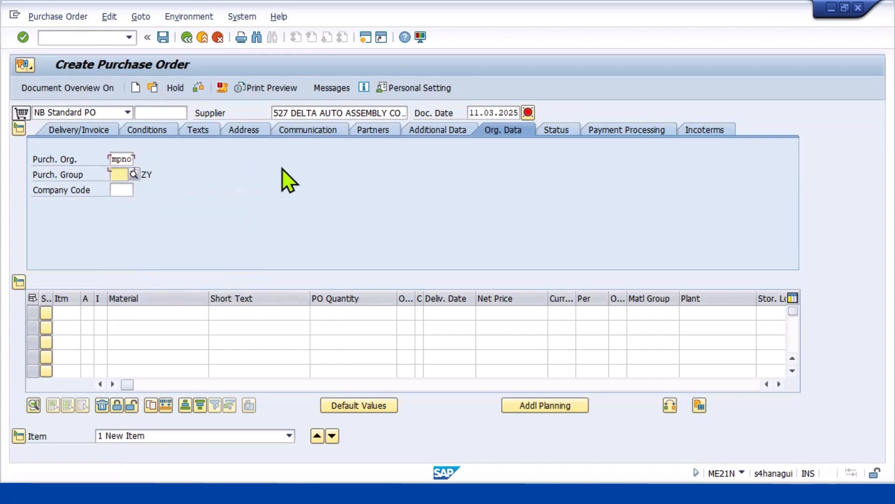
pyautogui.write('mp')
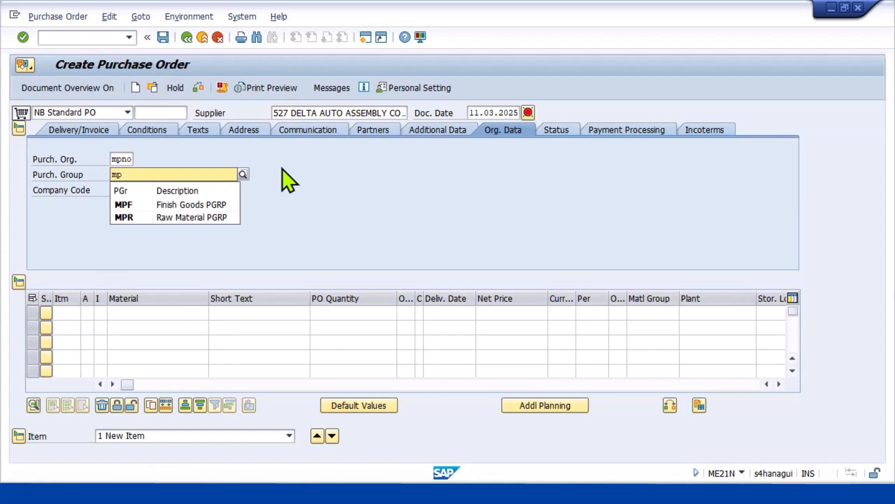
pyautogui.write('r')
pyautogui.press('Return')
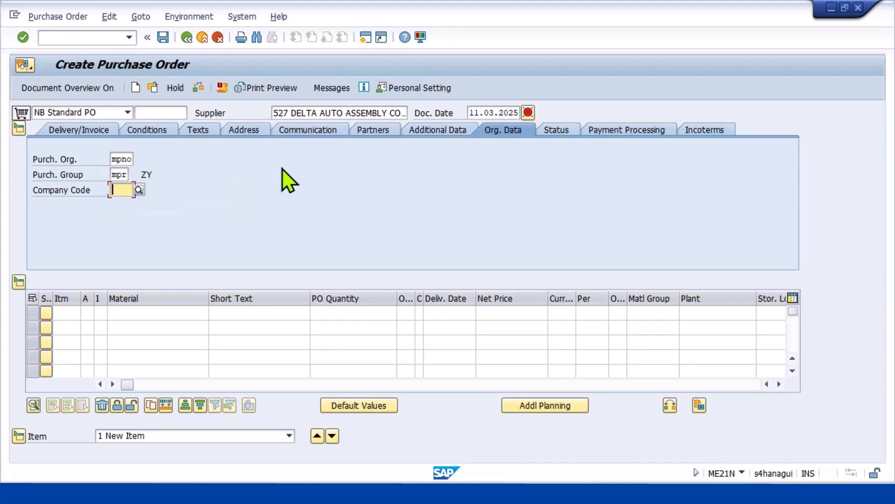
pyautogui.write('mpn1')
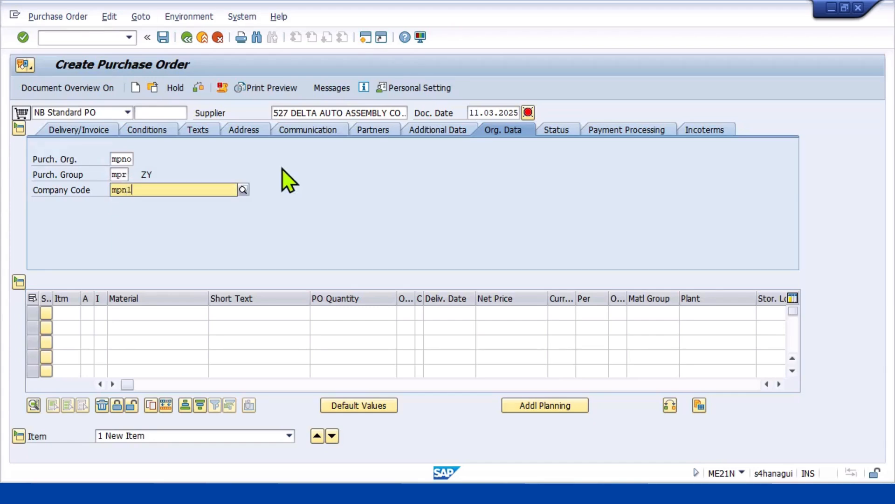
pyautogui.press('Tab')
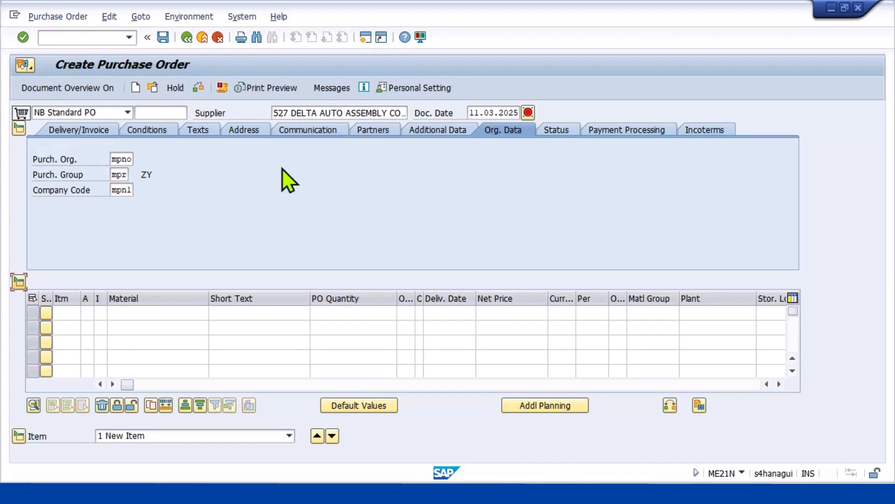
# Add an order item for material 10004088 with plant MP01 and storage location MPL1
pyautogui.click(188, 311)
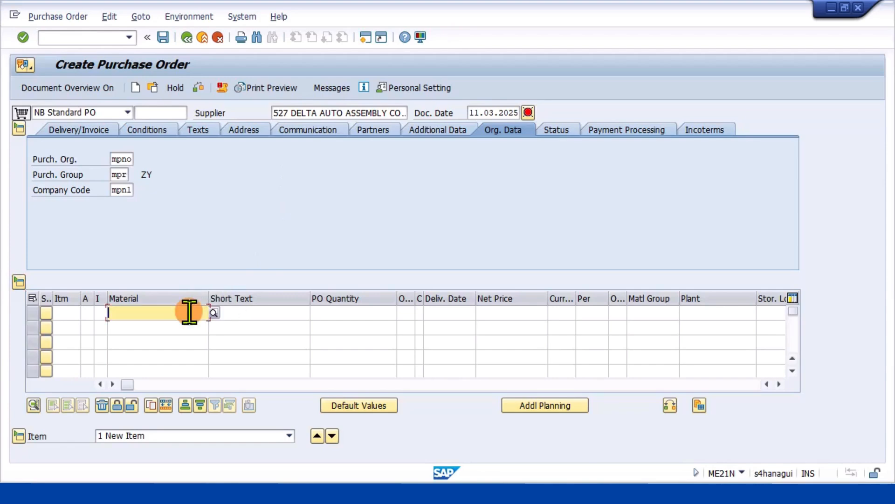
pyautogui.write('100')
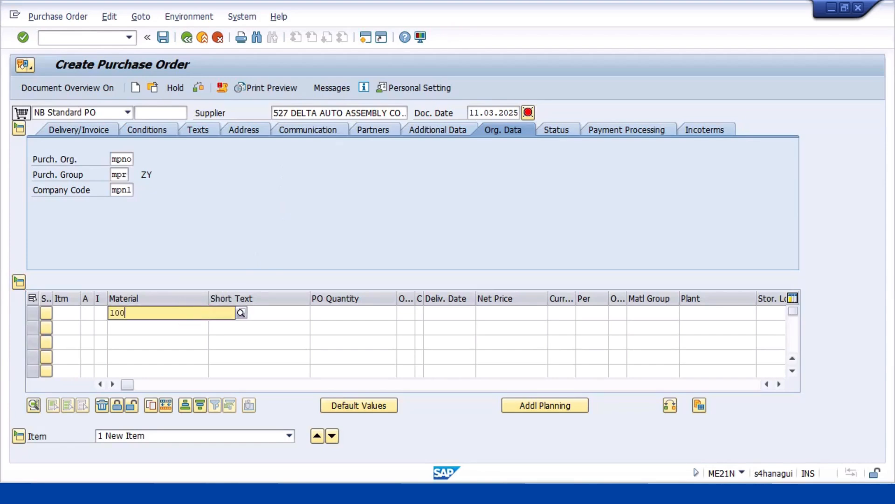
pyautogui.write('04088')
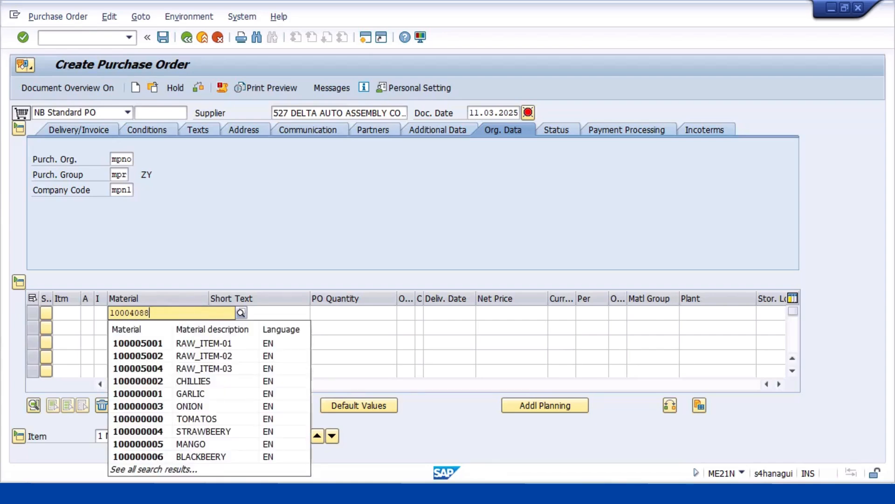
pyautogui.press('Return')
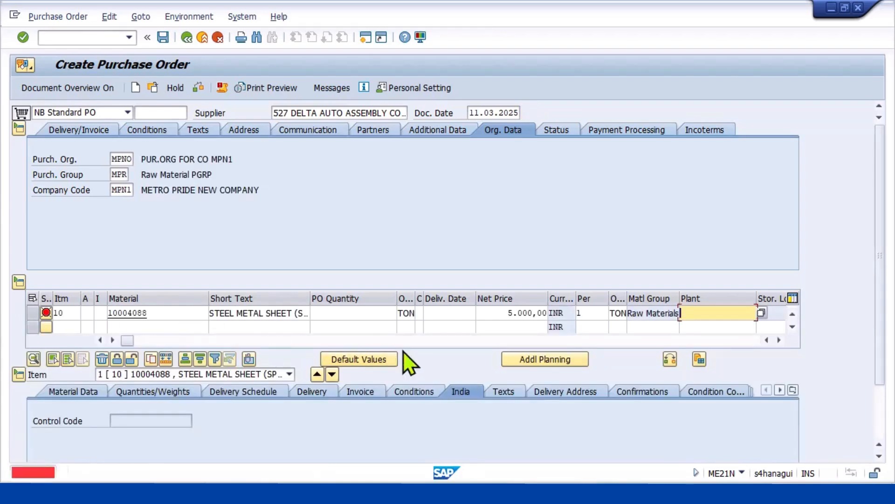
pyautogui.write('mp01')
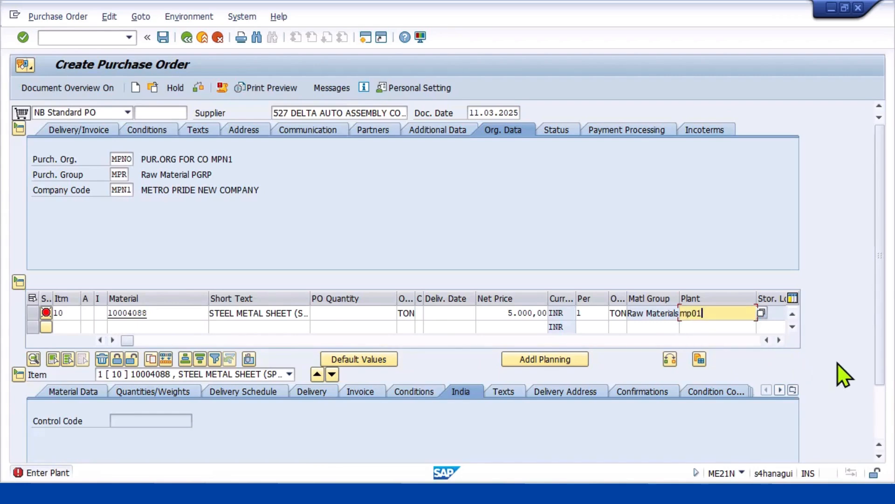
pyautogui.press('Return')
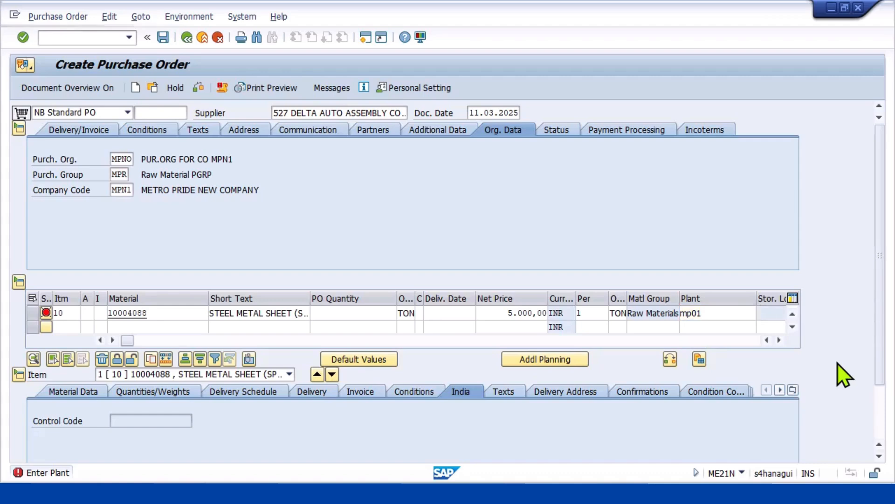
pyautogui.click(773, 312)
pyautogui.write('mpl1')
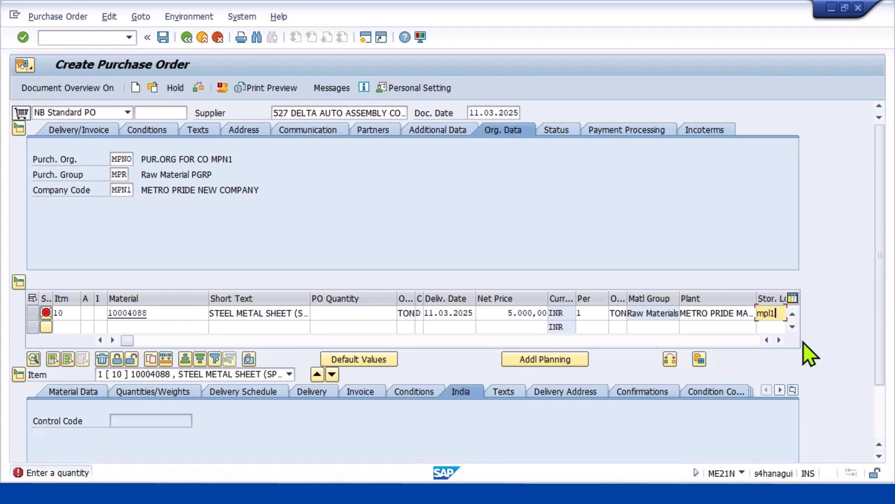
pyautogui.press('Return')
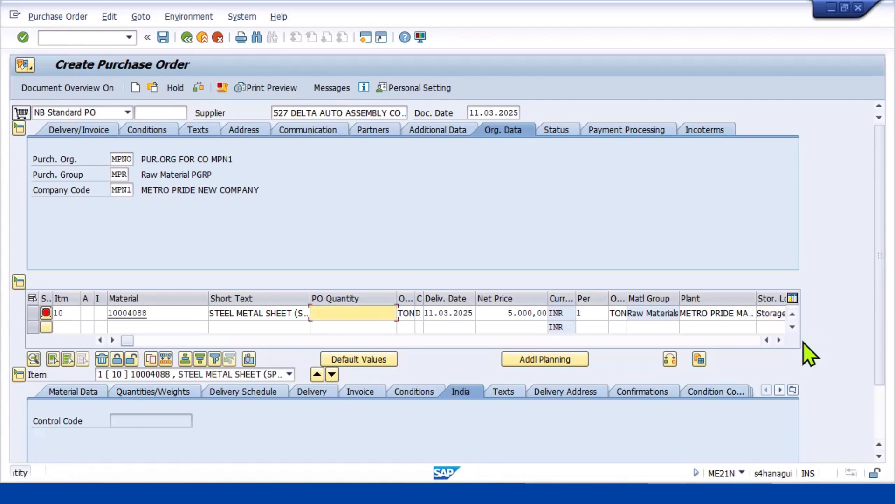
# Set the item's order quantity to 10 TON and accept the proposed delivery date of 11.03.2025
pyautogui.write('1')
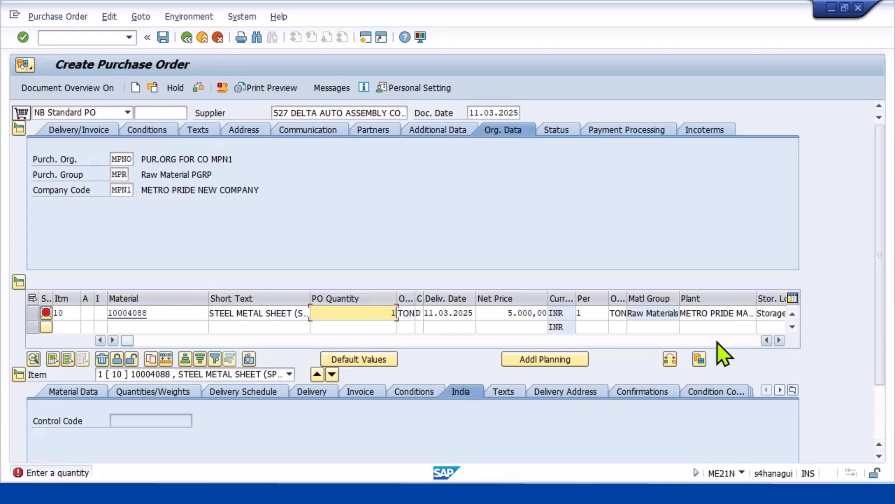
pyautogui.write('0')
pyautogui.press('Return')
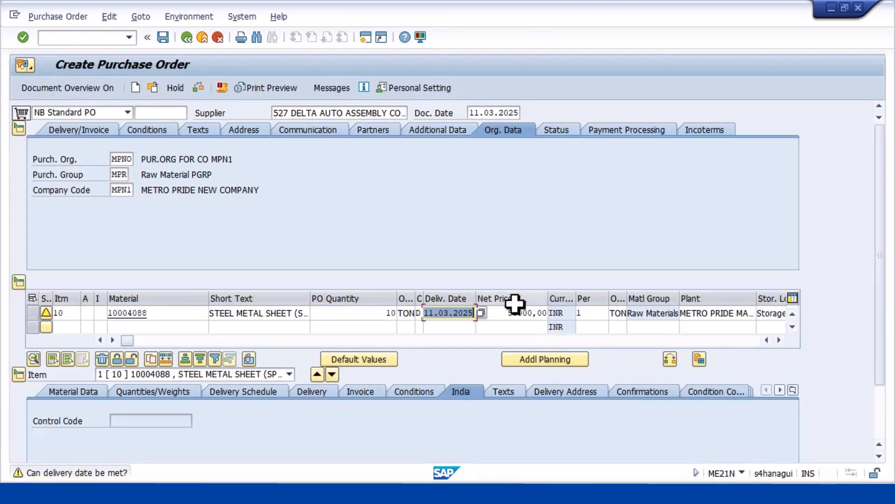
pyautogui.press('Return')
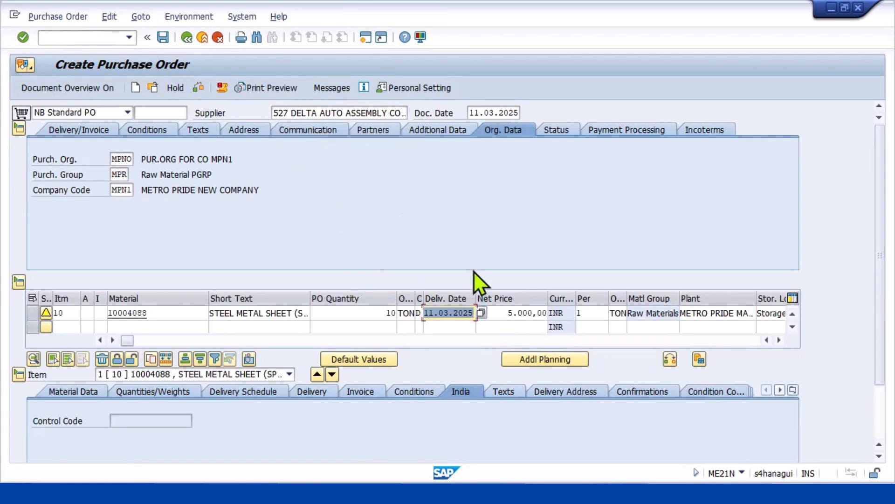
# Review the valuation type in the item's delivery data and the list of valuation types available for it
pyautogui.click(309, 394)
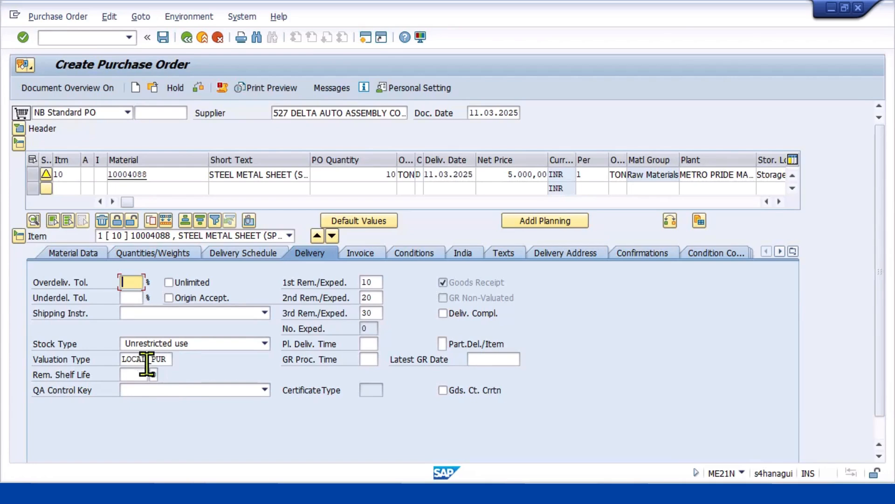
pyautogui.click(172, 360)
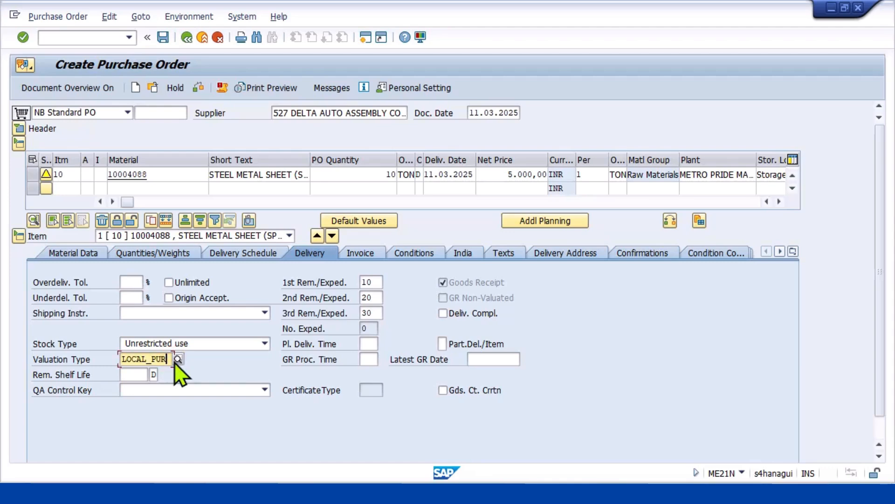
pyautogui.click(178, 359)
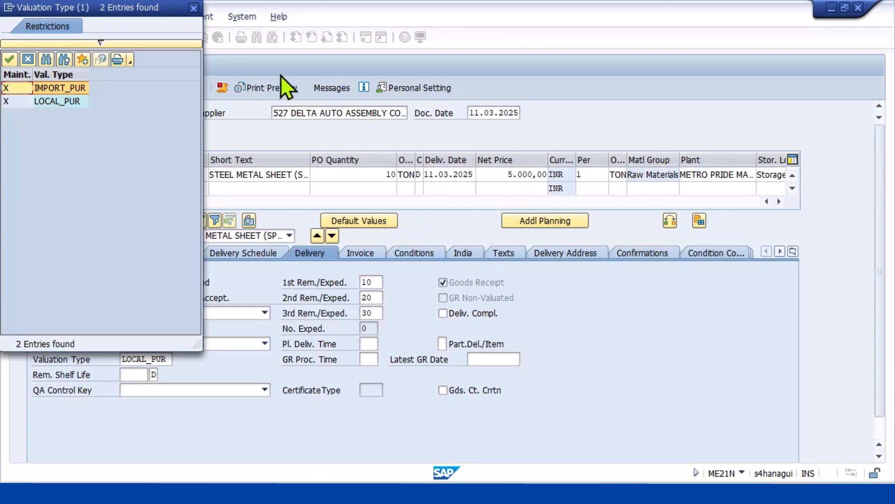
pyautogui.click(192, 5)
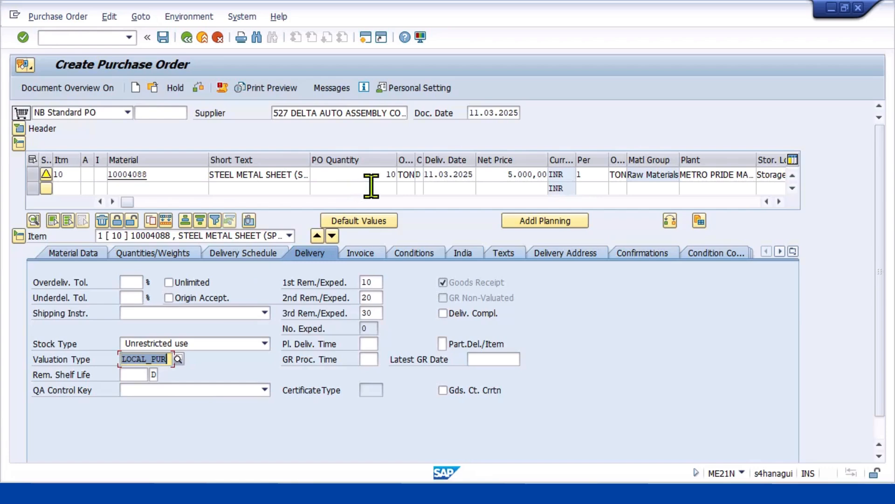
# Check the purchase order for errors and save it
pyautogui.click(198, 89)
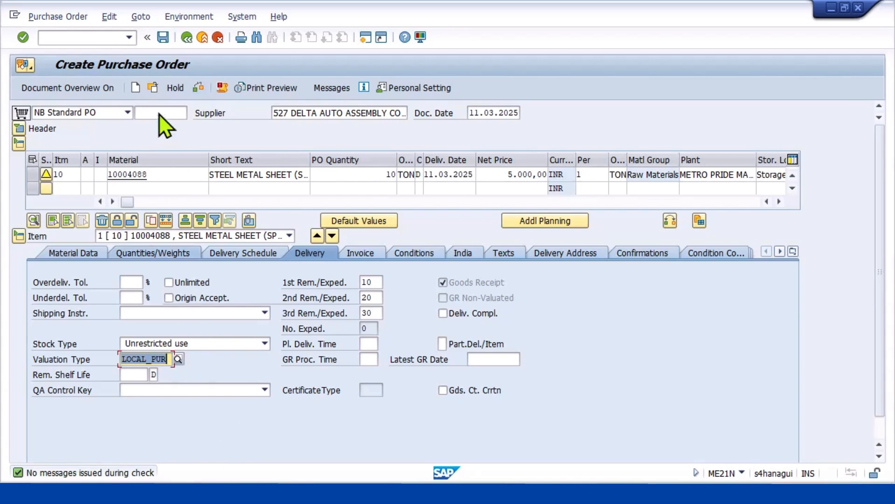
pyautogui.click(162, 37)
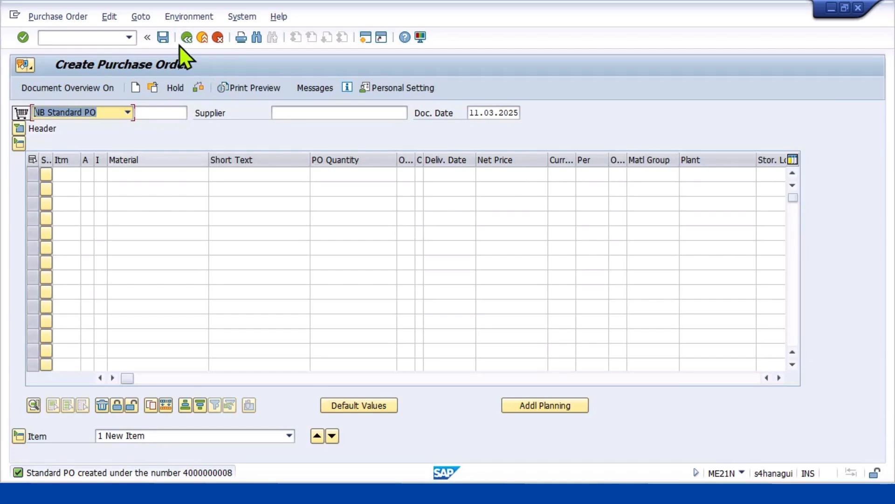
# Run the stock overview (MMBE) for material 10004088 and examine its on-order stock by plant, storage location and valuation type
pyautogui.click(100, 37)
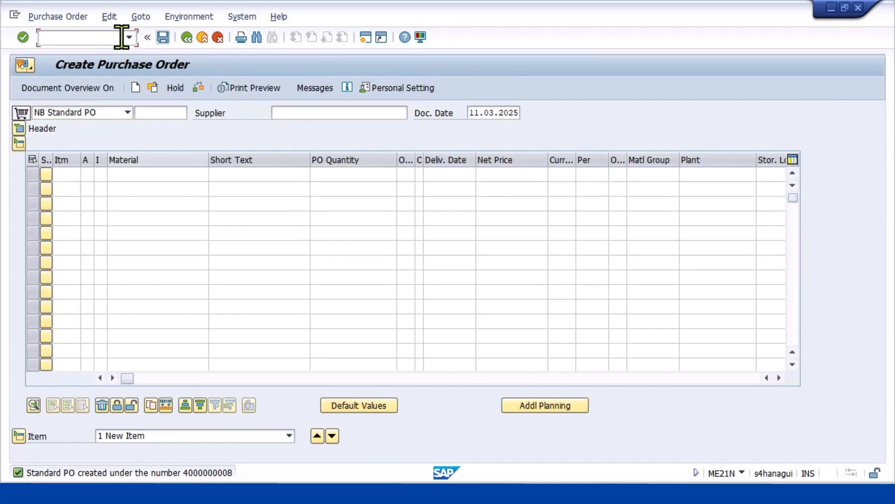
pyautogui.write('/n')
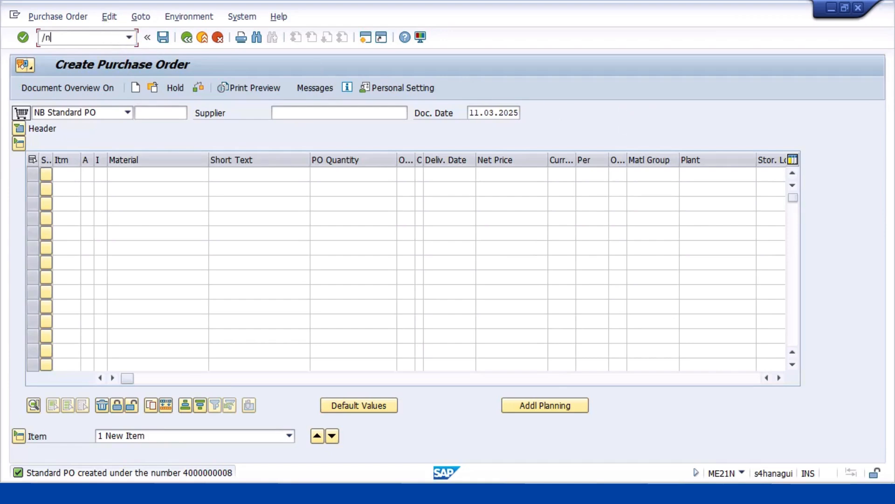
pyautogui.write('mmbe')
pyautogui.press('Return')
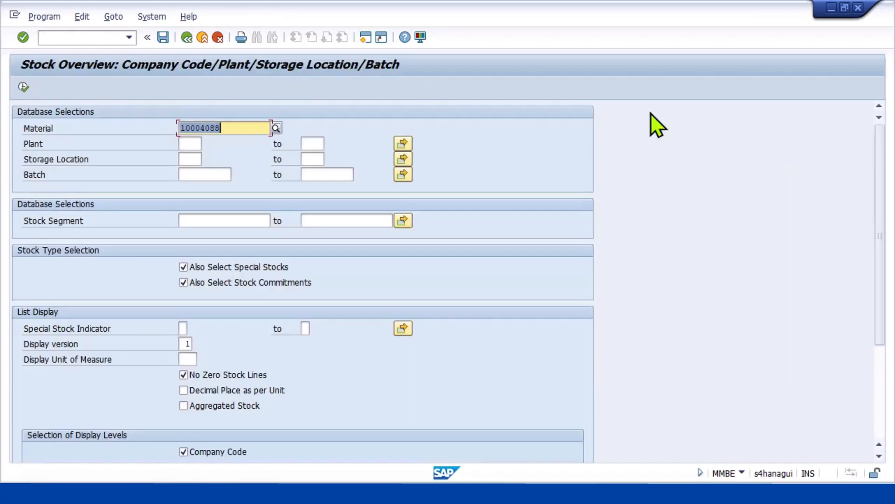
pyautogui.click(21, 87)
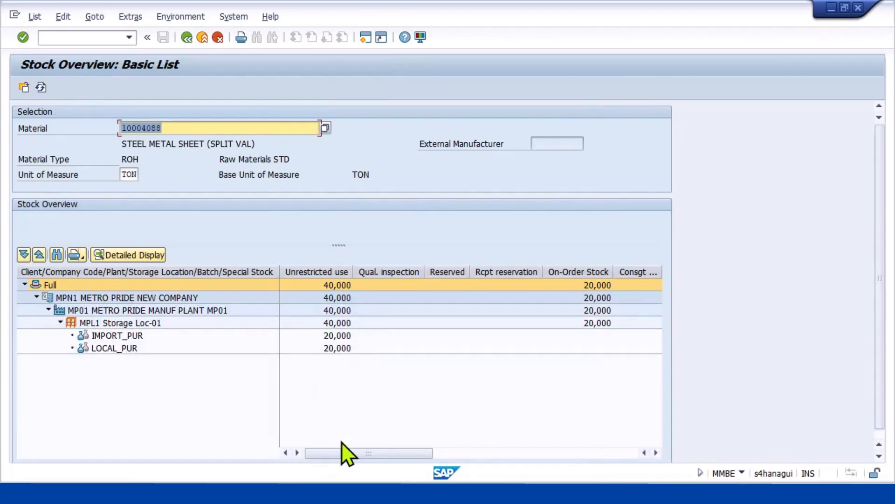
pyautogui.moveTo(343, 452); pyautogui.dragTo(403, 452)
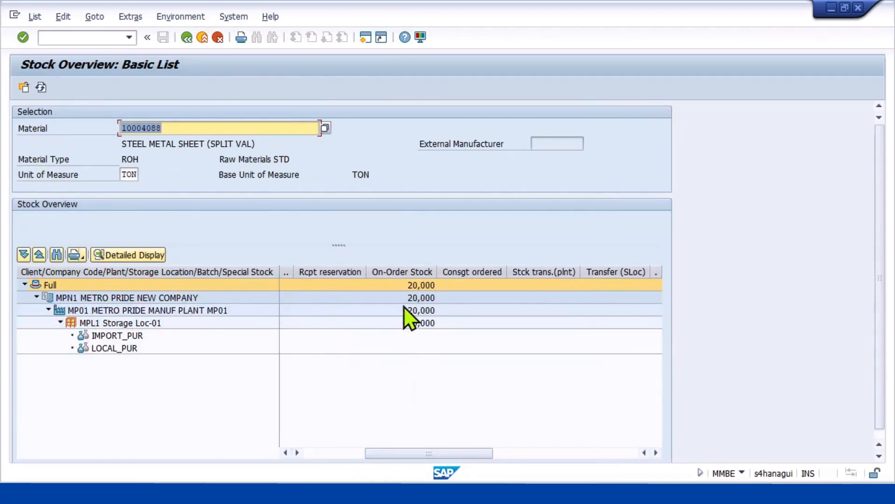
pyautogui.moveTo(431, 455); pyautogui.dragTo(358, 463)
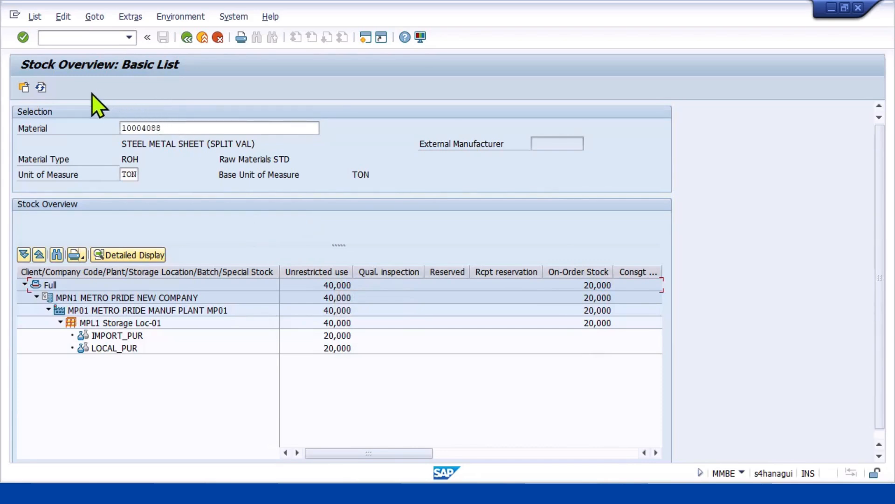
# Open the goods receipt transaction (MIGO) and load the latest purchase order dated 11.03.2025 for receipt
pyautogui.click(90, 36)
pyautogui.write('/nmigo')
pyautogui.press('Return')
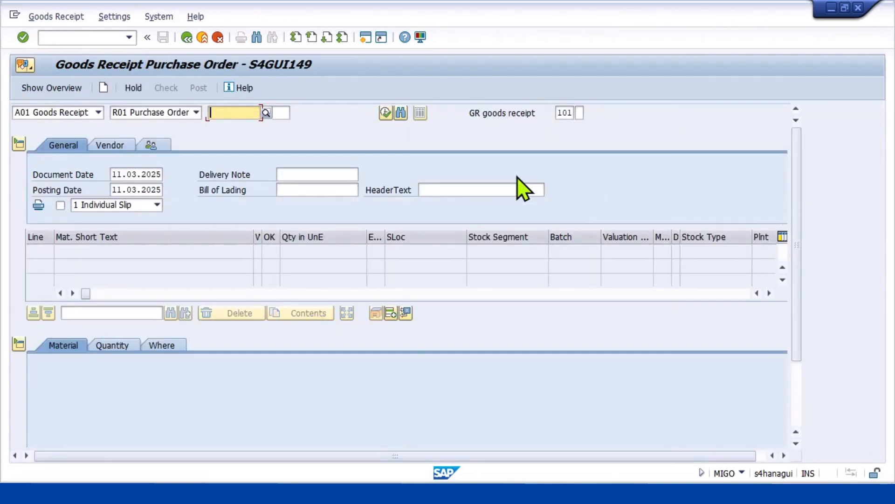
pyautogui.write('450')
pyautogui.press('BackSpace')
pyautogui.press('BackSpace')
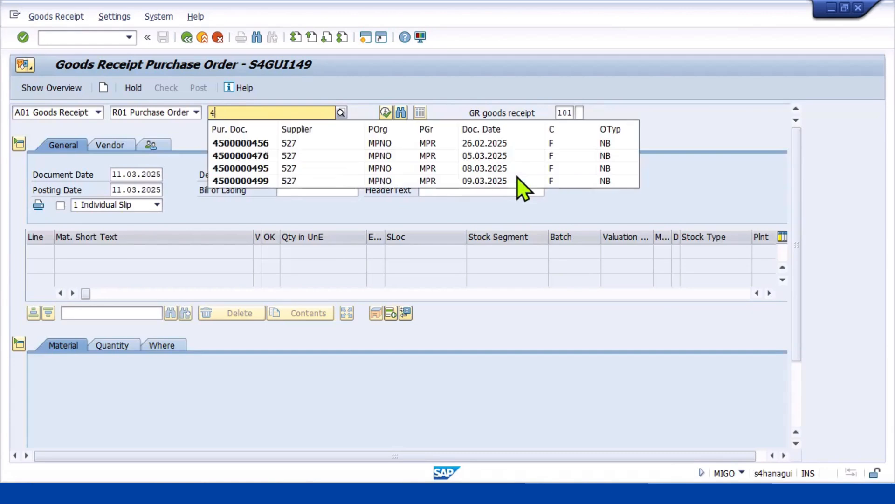
pyautogui.write('000')
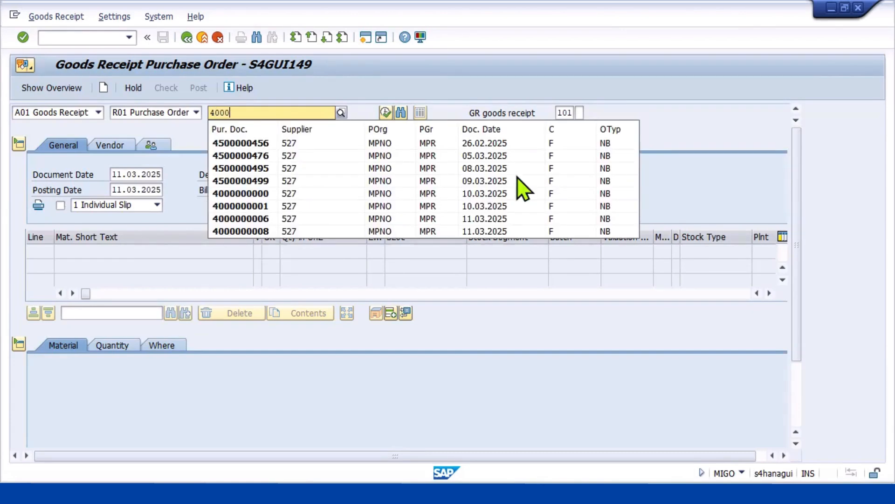
pyautogui.write('000')
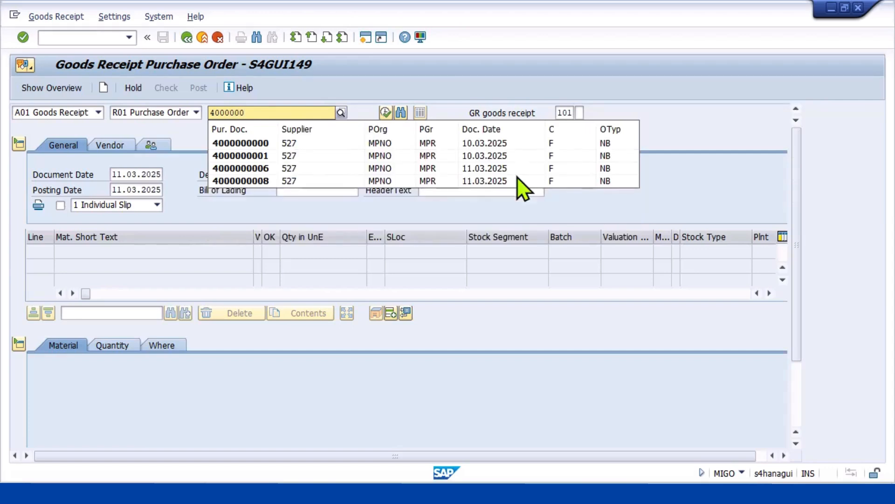
pyautogui.click(319, 183)
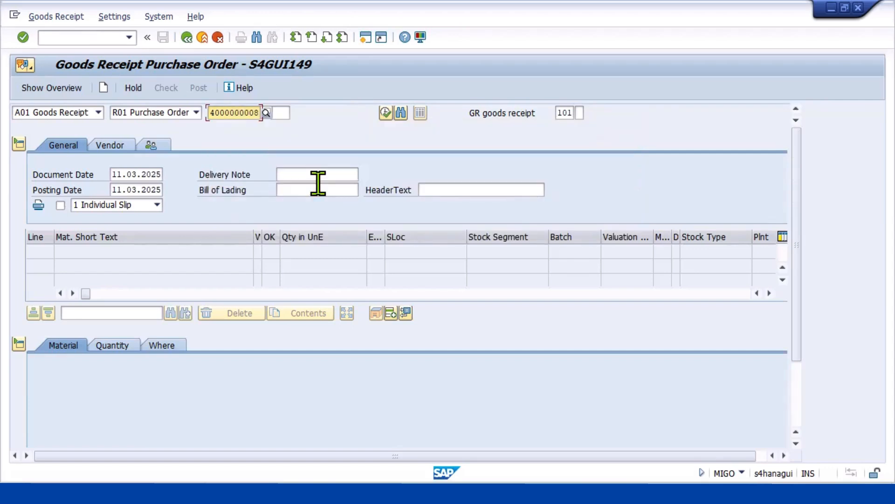
pyautogui.press('Return')
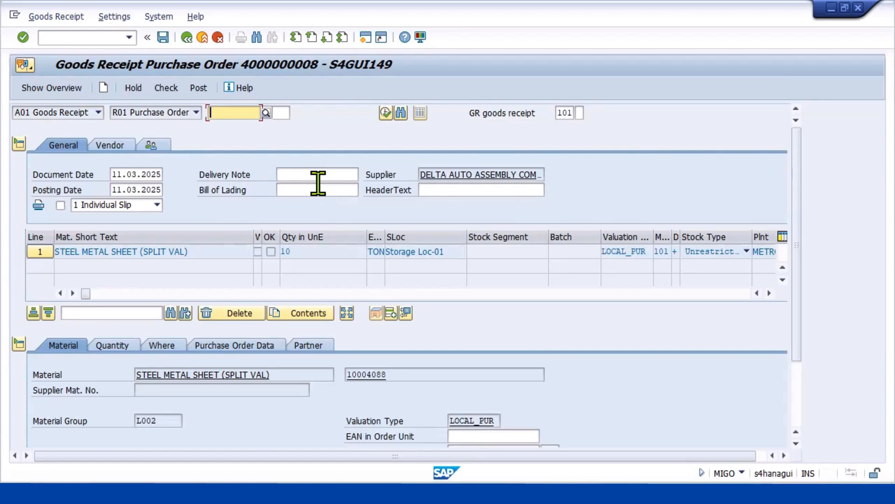
# Mark the STEEL METAL SHEET (SPLIT VAL) line as Item OK, and check and post the goods receipt
pyautogui.scroll(-3, 335, 256)
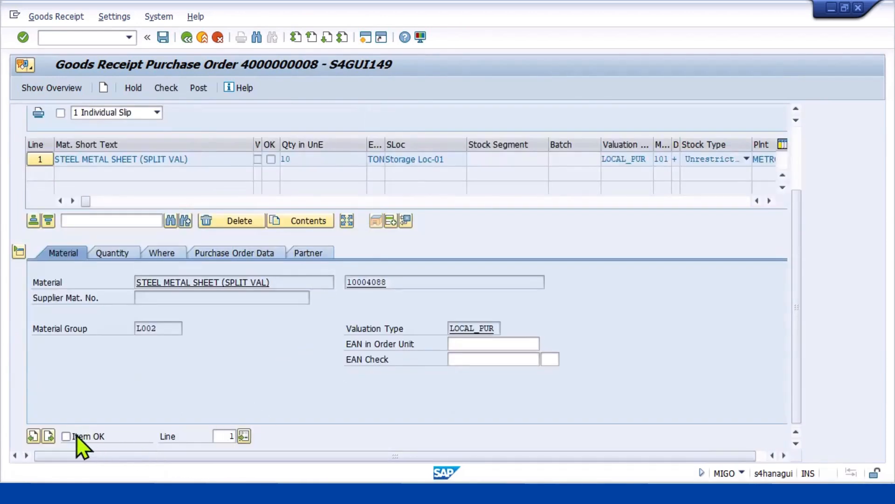
pyautogui.scroll(3, 236, 384)
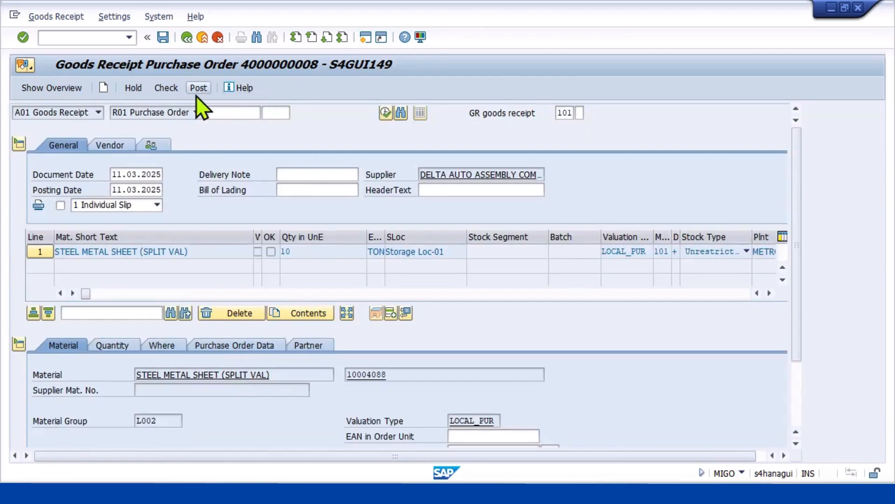
pyautogui.click(166, 87)
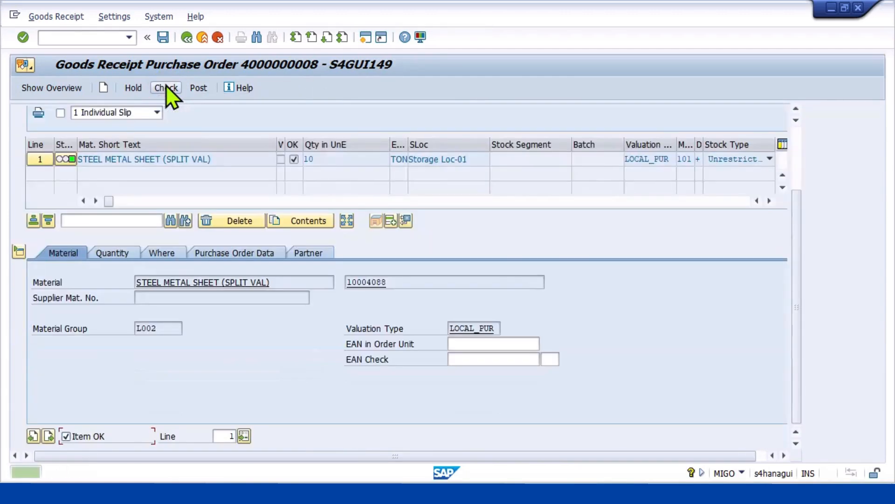
pyautogui.click(198, 89)
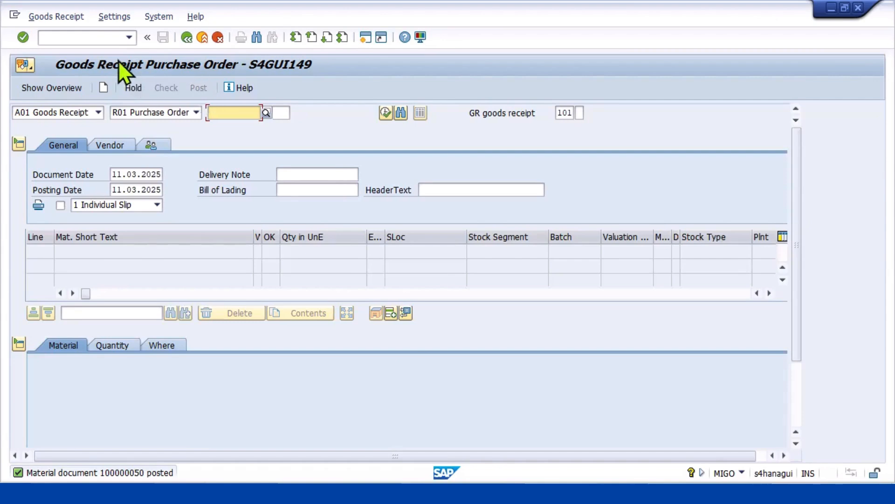
# Run the stock overview (MMBE) for material 10004088 and compare its LOCAL_PUR unrestricted stock with the on-order stock
pyautogui.click(104, 39)
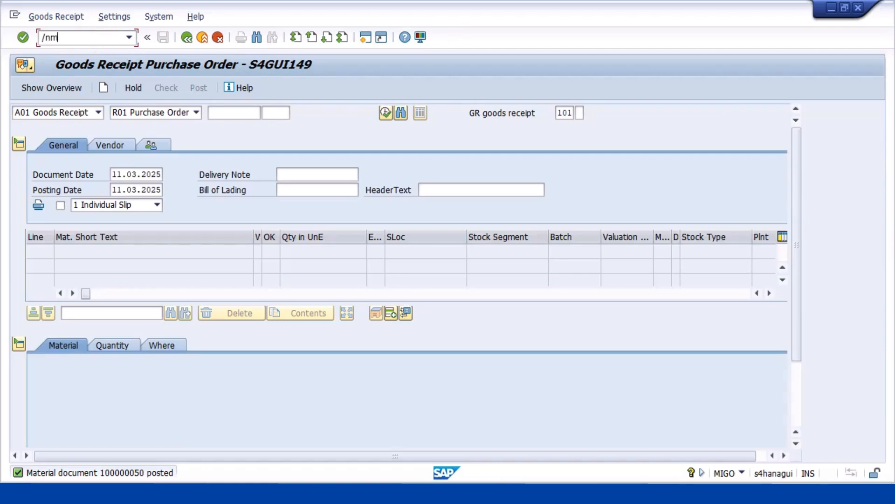
pyautogui.press('Return')
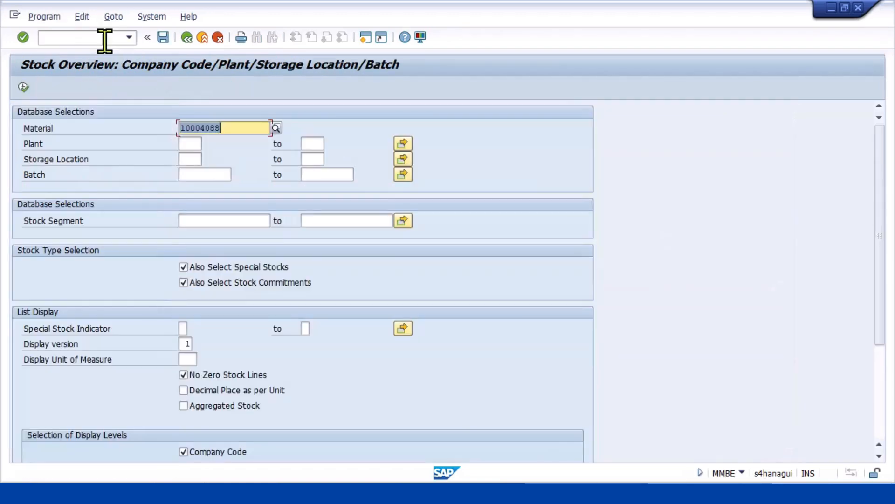
pyautogui.click(21, 88)
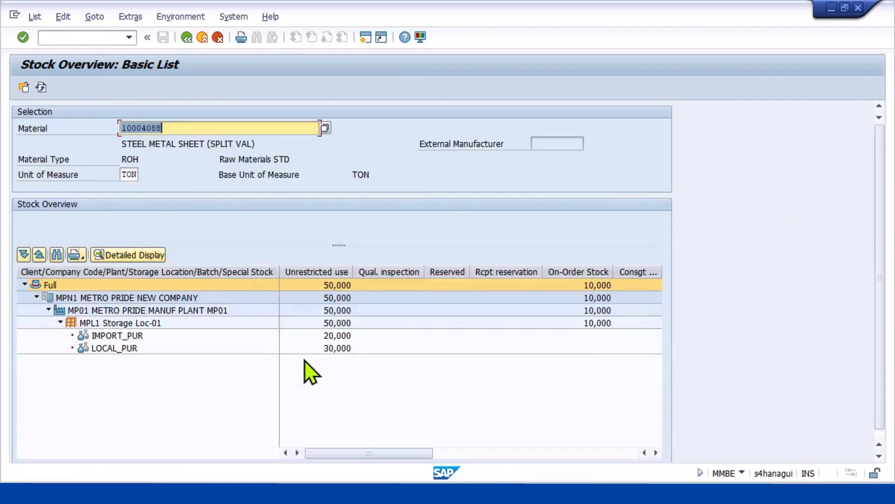
pyautogui.click(336, 350)
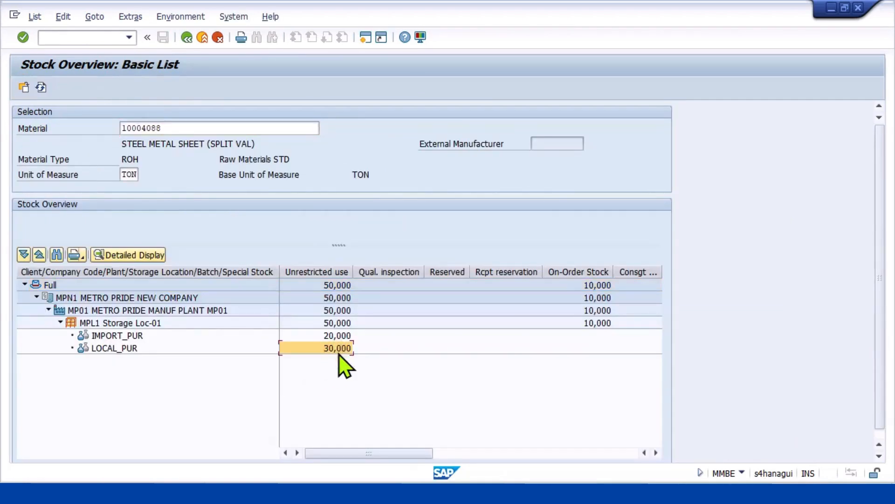
pyautogui.click(597, 325)
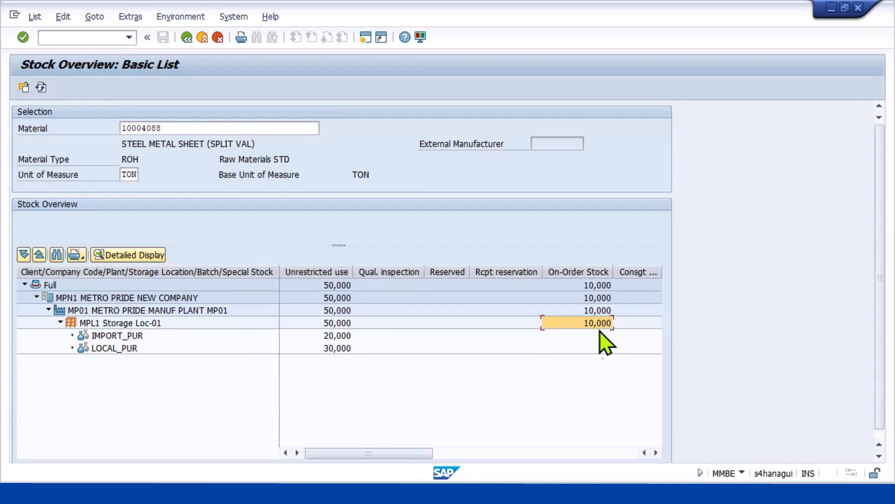
pyautogui.click(331, 350)
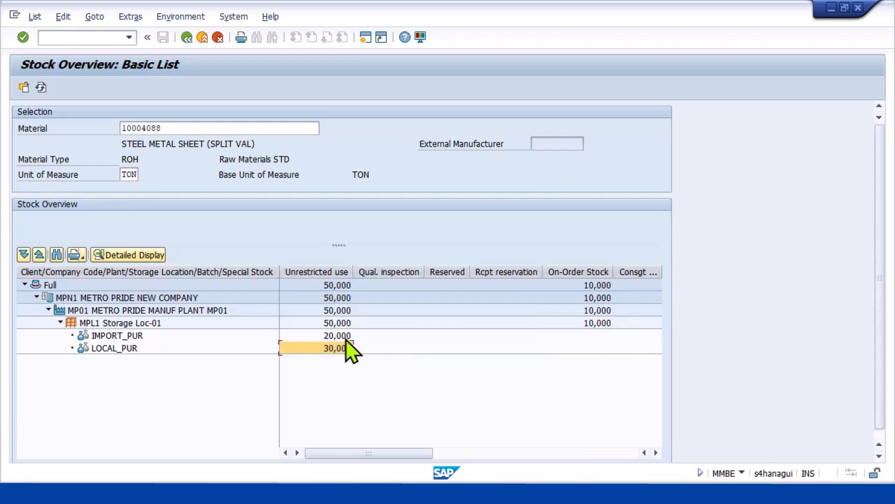
# Start a new standard purchase order (ME21N) for the supplier Gladiator Steel
pyautogui.click(96, 37)
pyautogui.write('/nme21n')
pyautogui.press('Return')
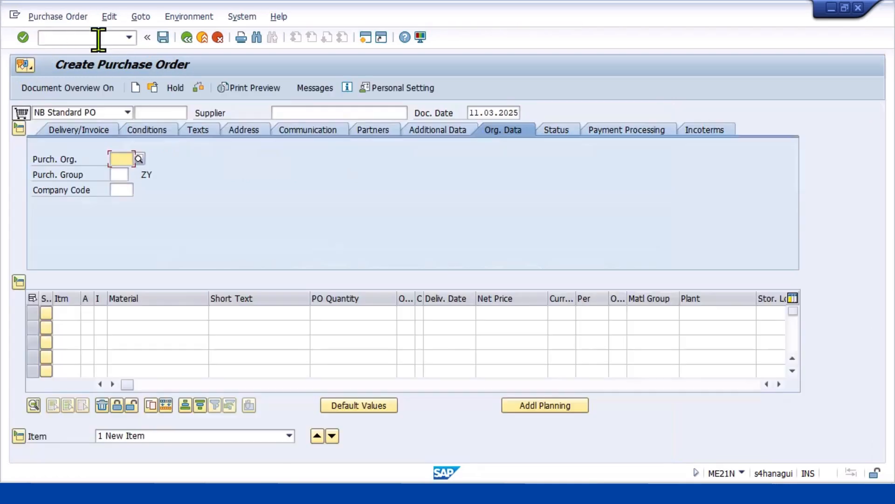
pyautogui.click(319, 112)
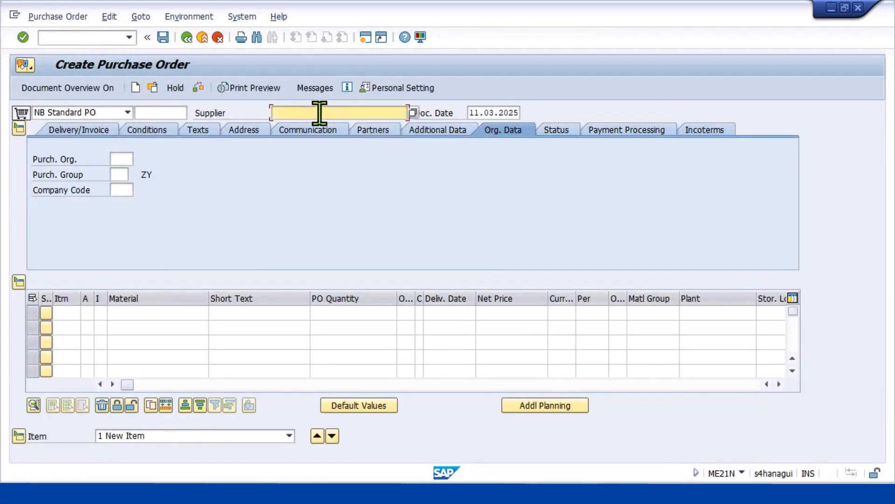
pyautogui.write('300')
pyautogui.press('BackSpace')
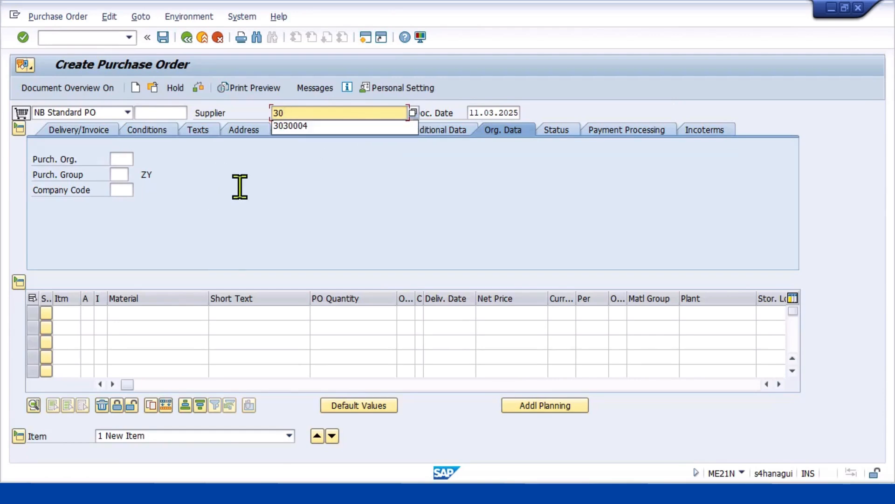
pyautogui.click(300, 126)
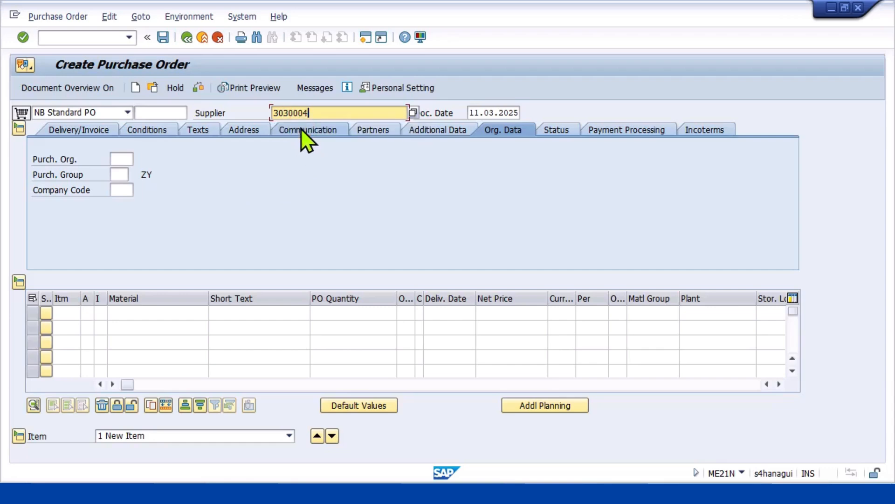
pyautogui.press('Return')
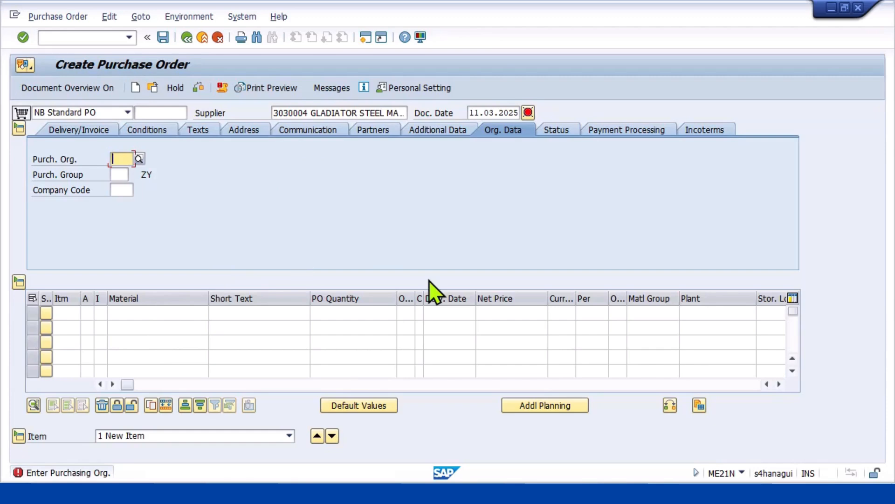
# Set the purchase order's organizational data to purchasing organization MPNO, purchasing group MPR and company code MPN1
pyautogui.write('mpno')
pyautogui.press('Return')
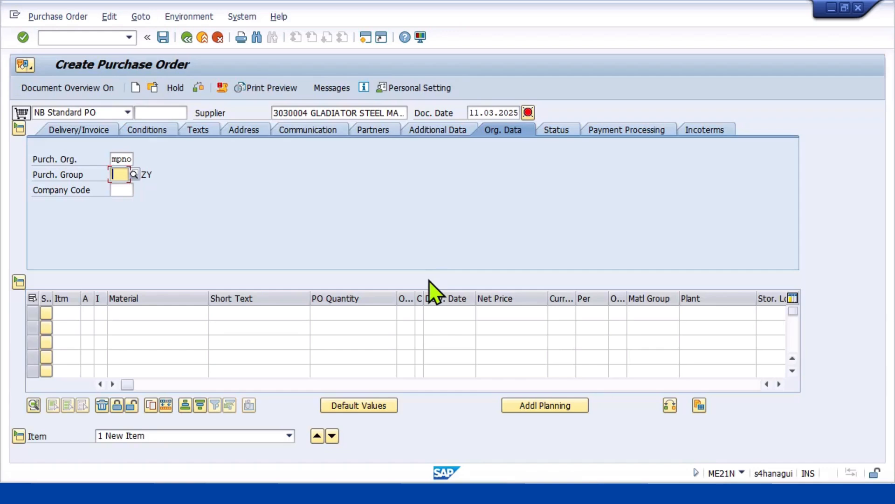
pyautogui.write('mpr')
pyautogui.press('Return')
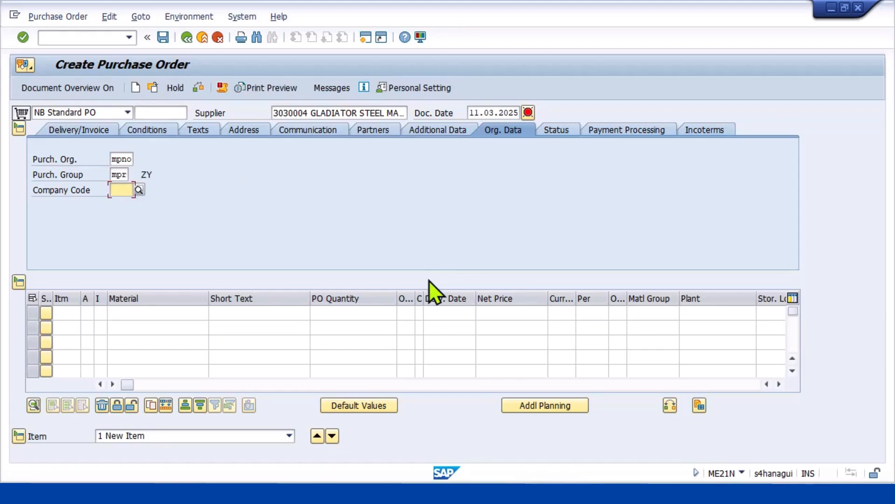
pyautogui.write('mpn')
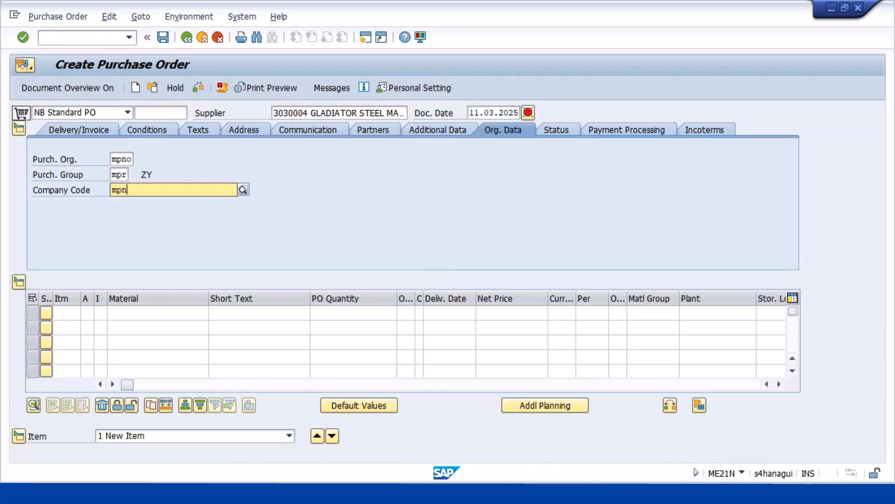
pyautogui.write('1')
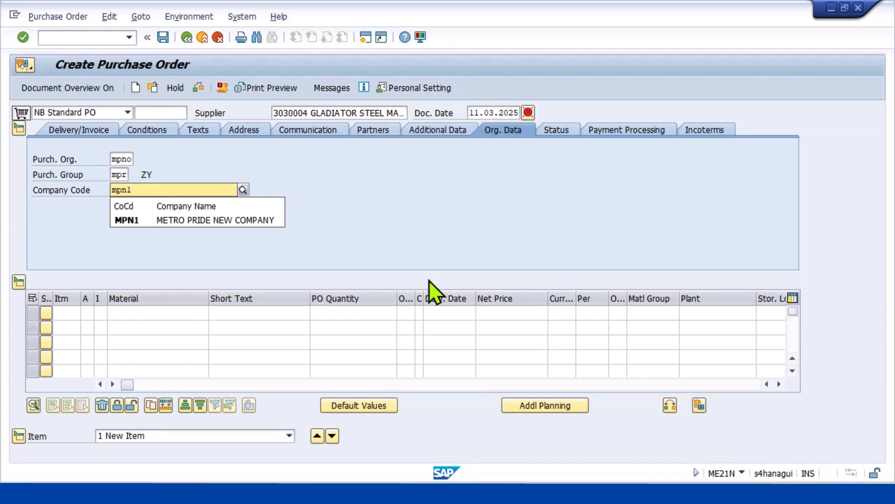
pyautogui.press('Return')
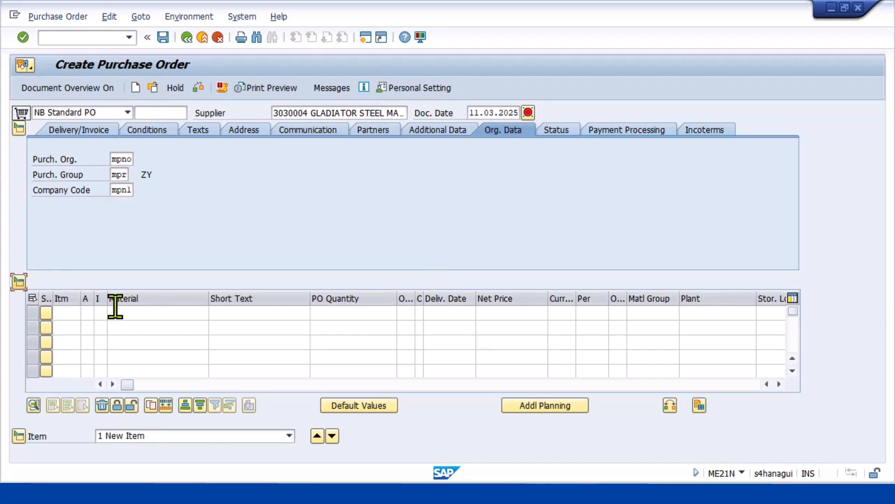
# Add material 10004088 as the first item of the purchase order
pyautogui.click(116, 312)
pyautogui.write('1')
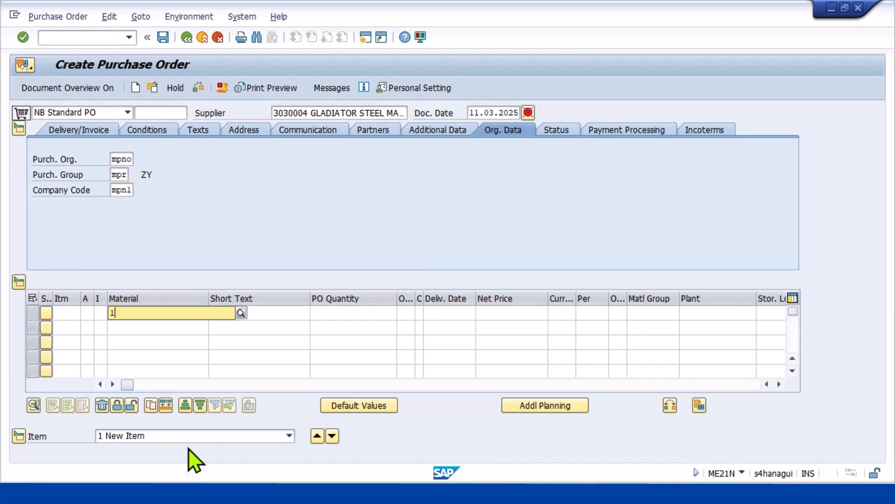
pyautogui.write('0004088')
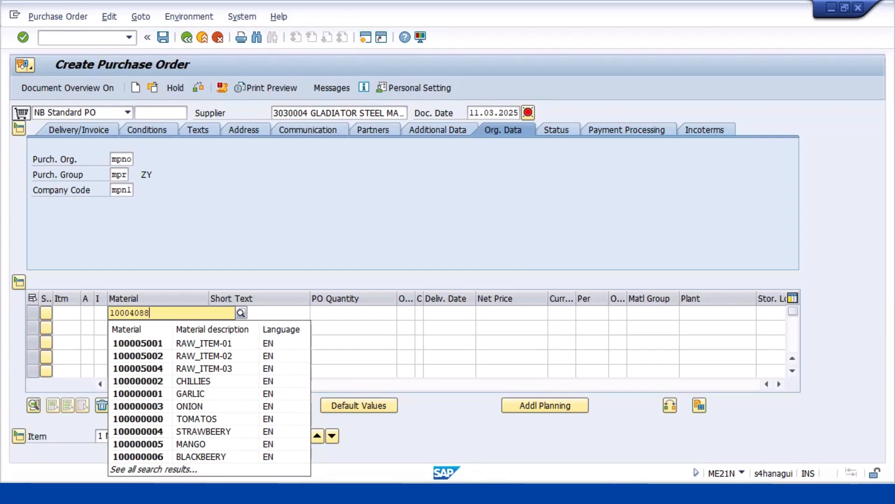
pyautogui.press('Return')
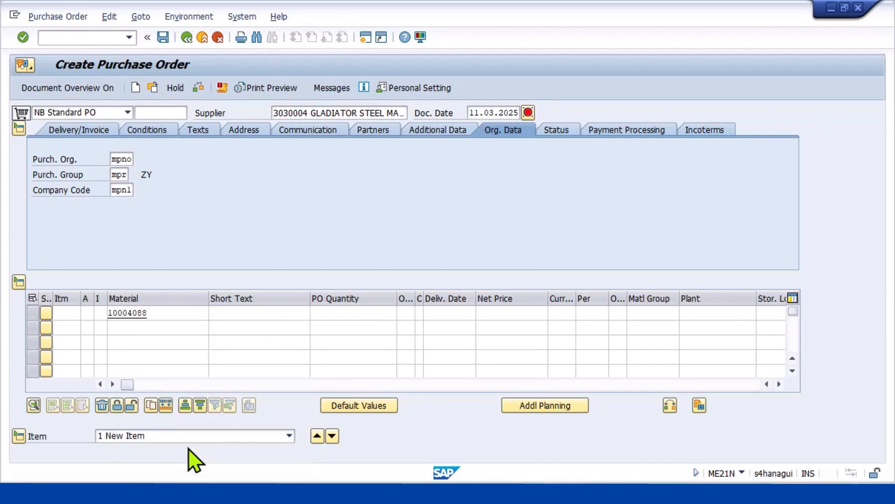
pyautogui.write('mpn1')
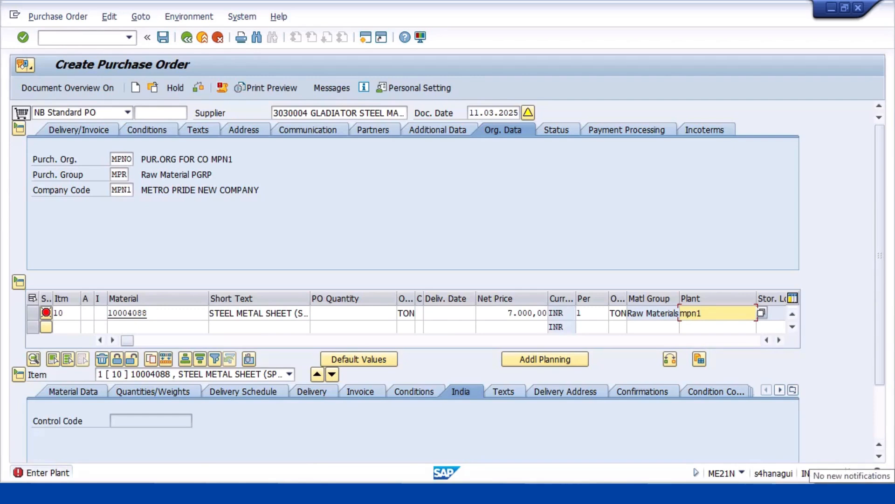
pyautogui.press('Tab')
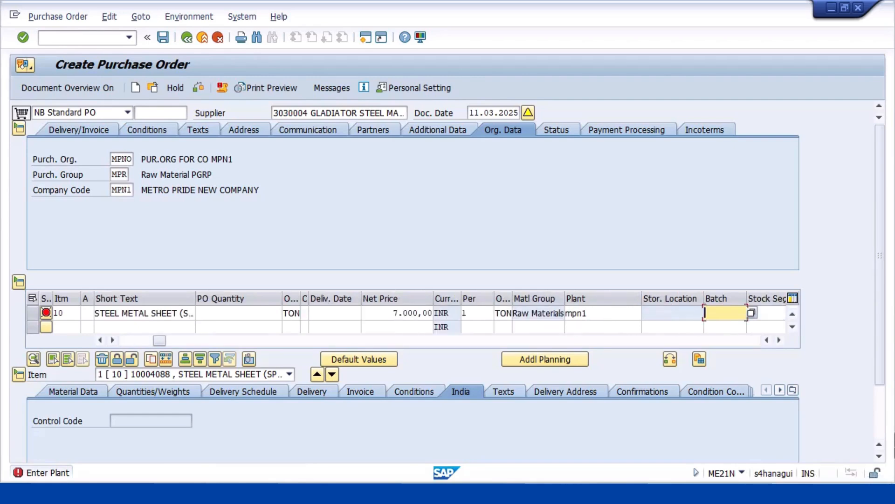
pyautogui.click(633, 312)
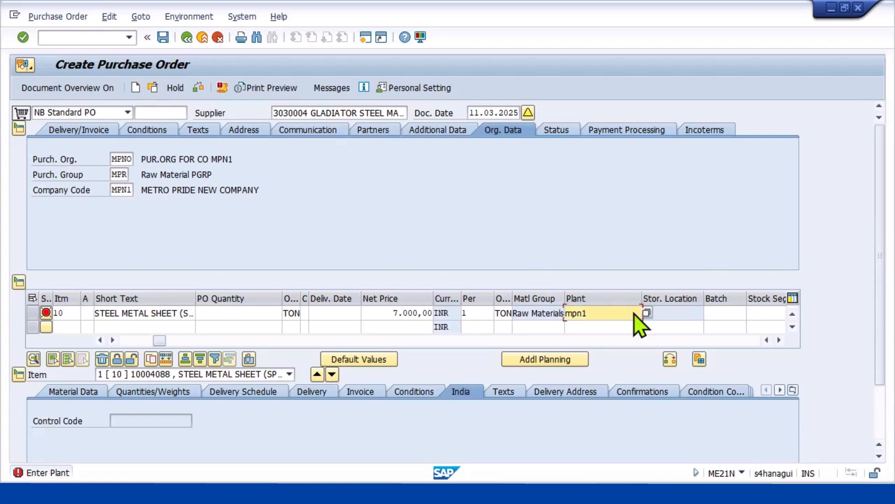
pyautogui.press('Return')
# Set the item's plant to MP01 and its storage location to MPL1
pyautogui.click(633, 312)
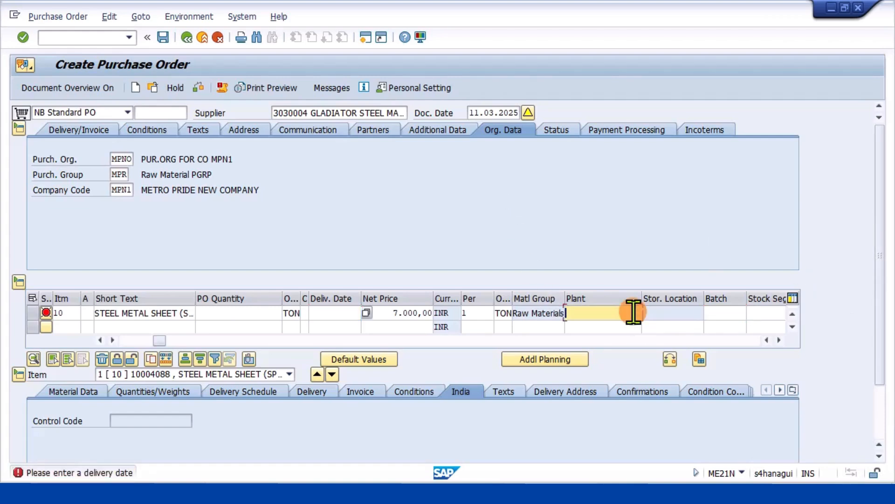
pyautogui.write('mp01')
pyautogui.press('Return')
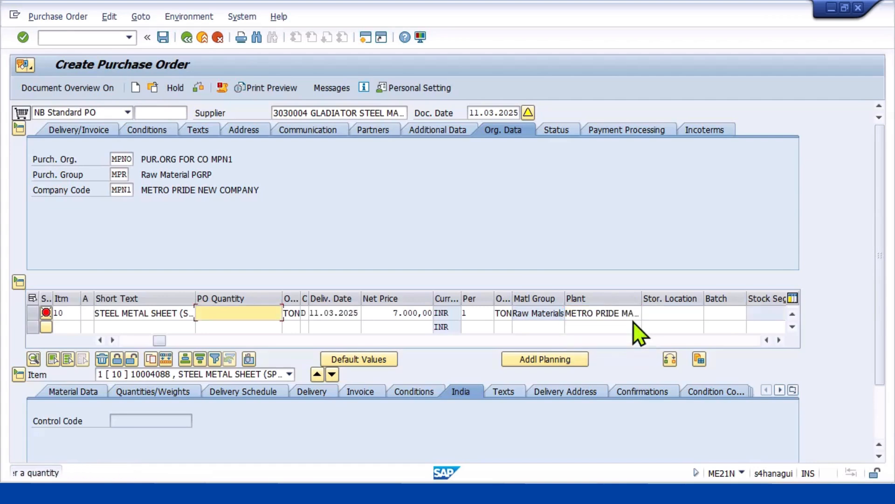
pyautogui.click(660, 313)
pyautogui.write('mpl1')
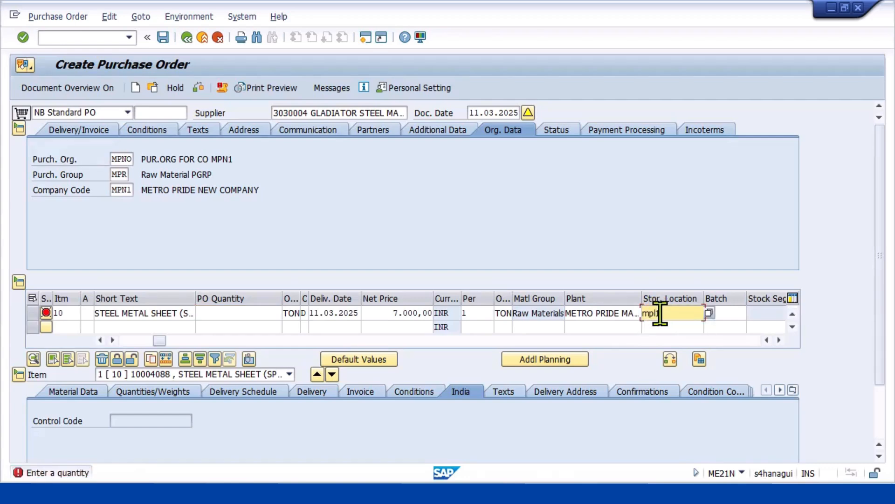
# Set the first item's order quantity to 10 TON and open the item's delivery details
pyautogui.press('Return')
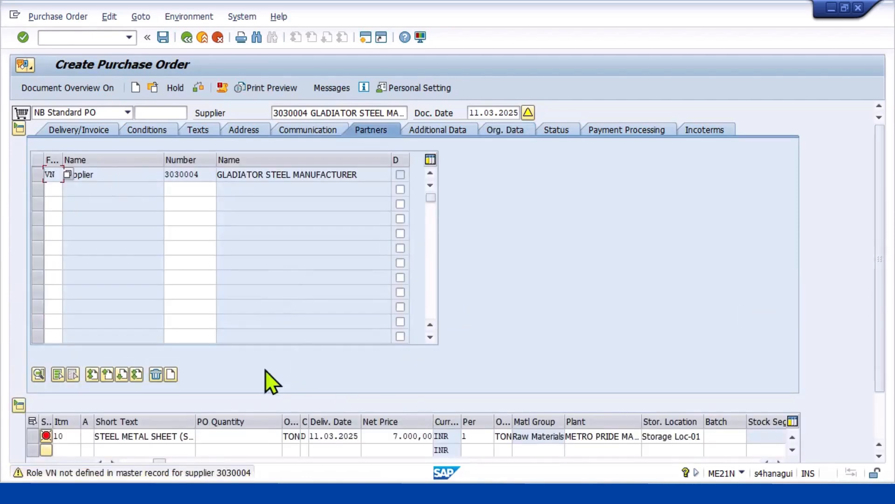
pyautogui.click(249, 436)
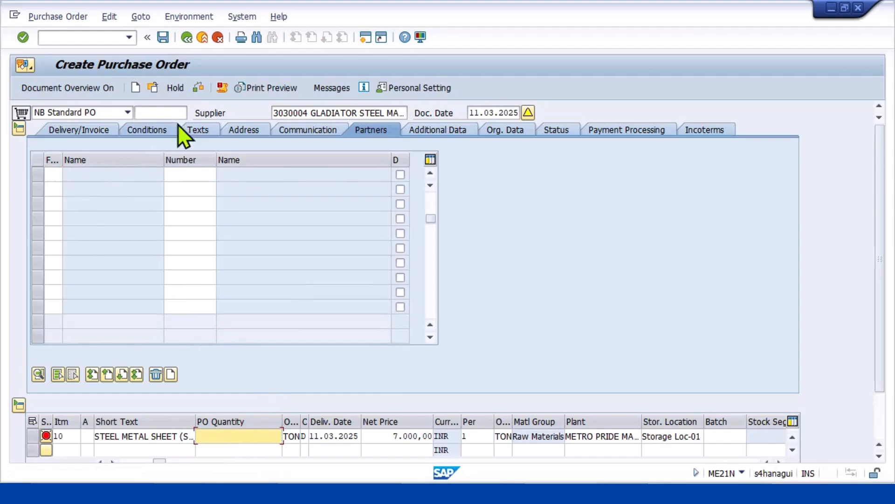
pyautogui.click(238, 131)
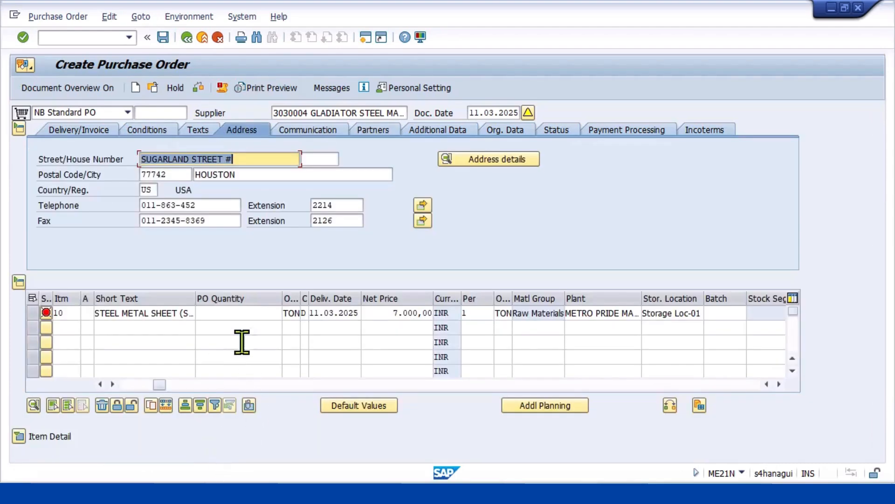
pyautogui.click(242, 315)
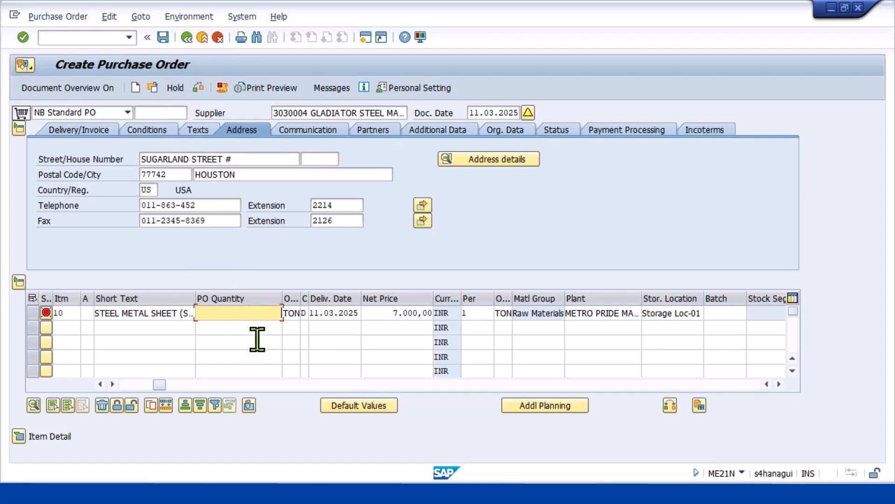
pyautogui.write('10')
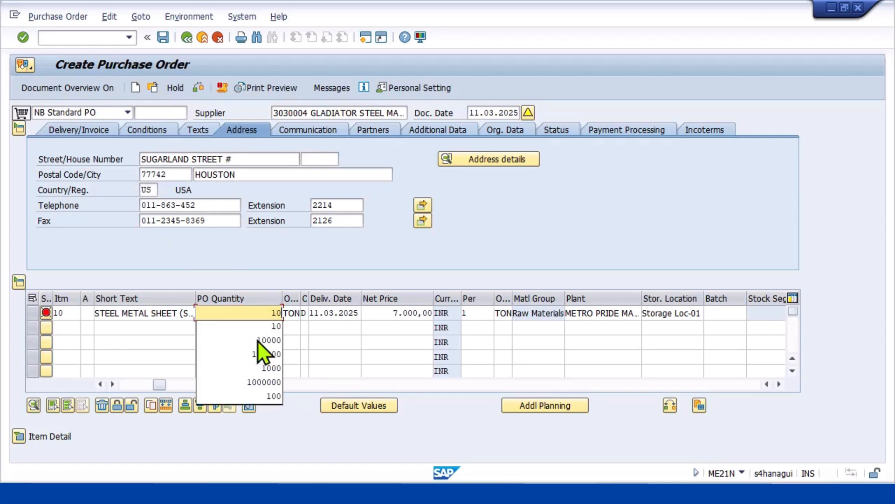
pyautogui.press('Return')
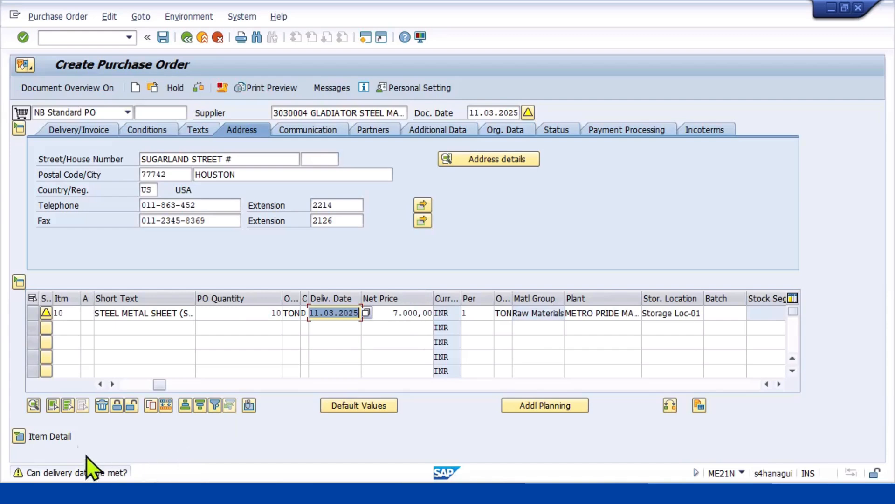
pyautogui.click(18, 436)
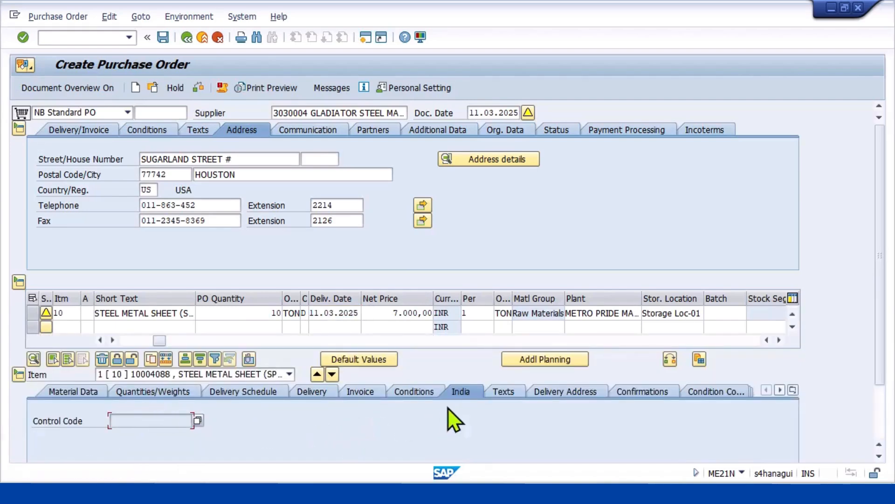
pyautogui.click(320, 393)
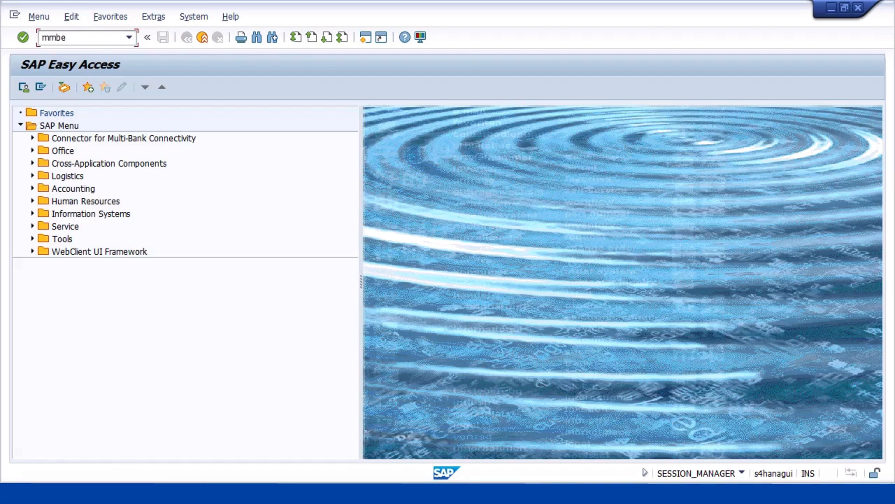
# Display the stock overview (MMBE) for material 10004088 and examine the unrestricted stock of valuation type IMPORT_PUR
pyautogui.press('Return')
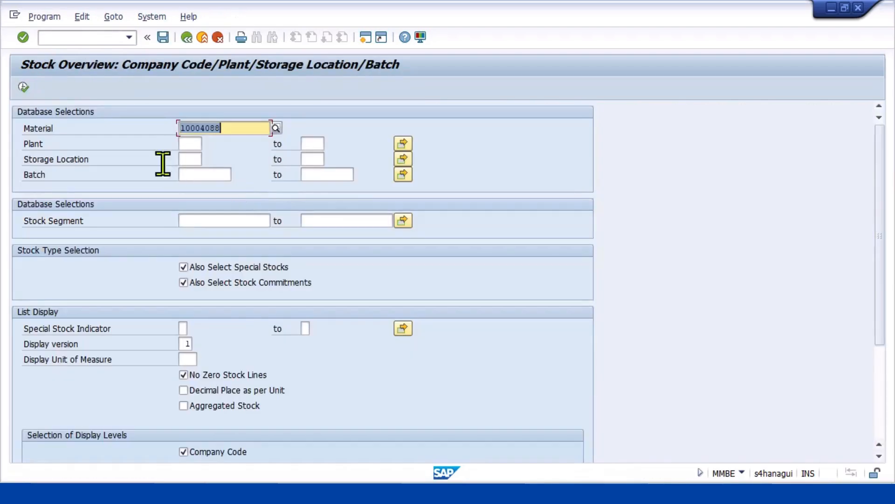
pyautogui.click(18, 87)
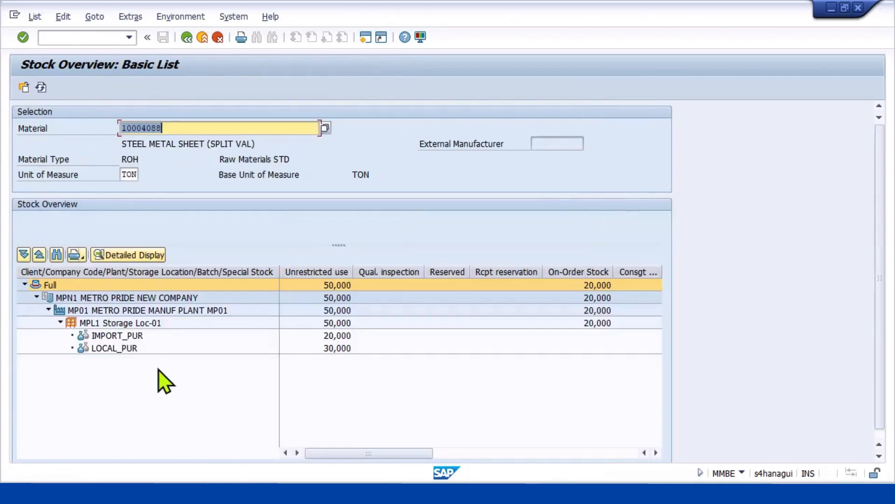
pyautogui.click(338, 336)
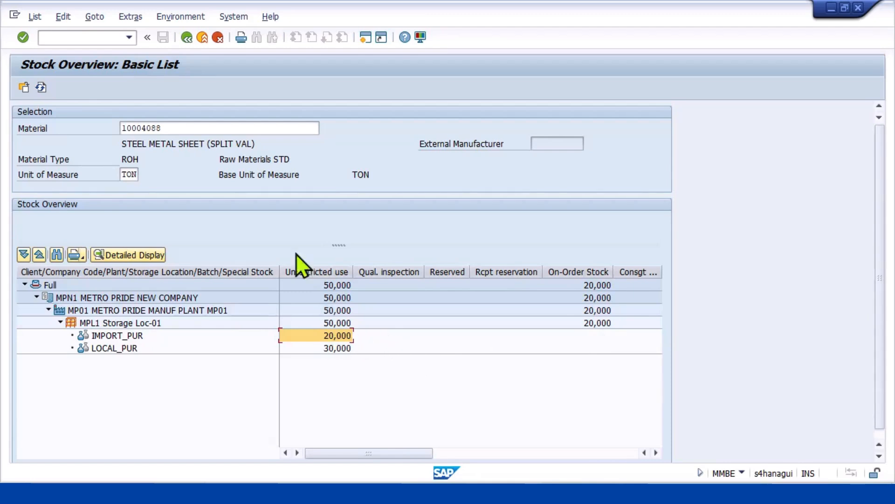
# Start a goods receipt (MIGO) and load the newest purchase order dated 11.03.2025 as its reference
pyautogui.click(77, 37)
pyautogui.write('/nmigo')
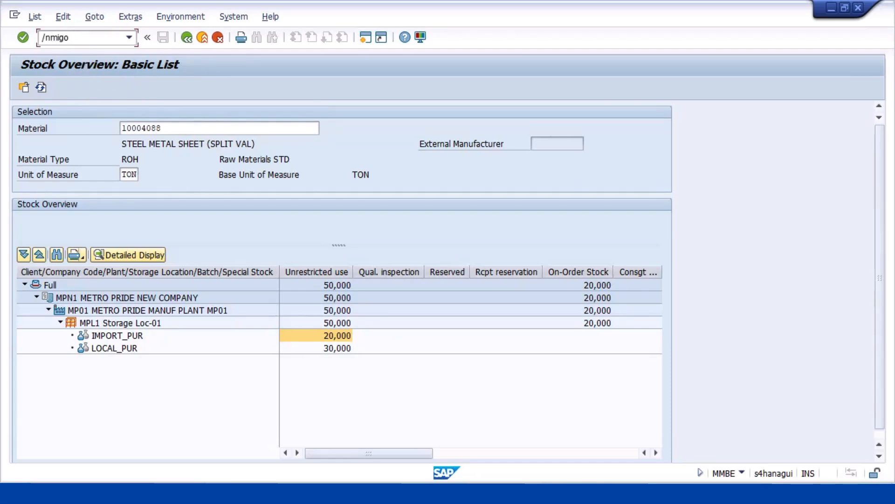
pyautogui.press('Return')
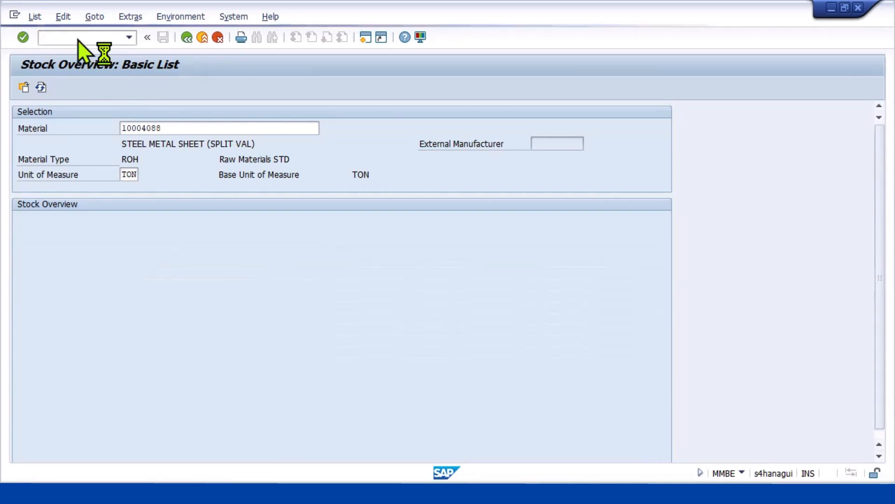
pyautogui.write('4')
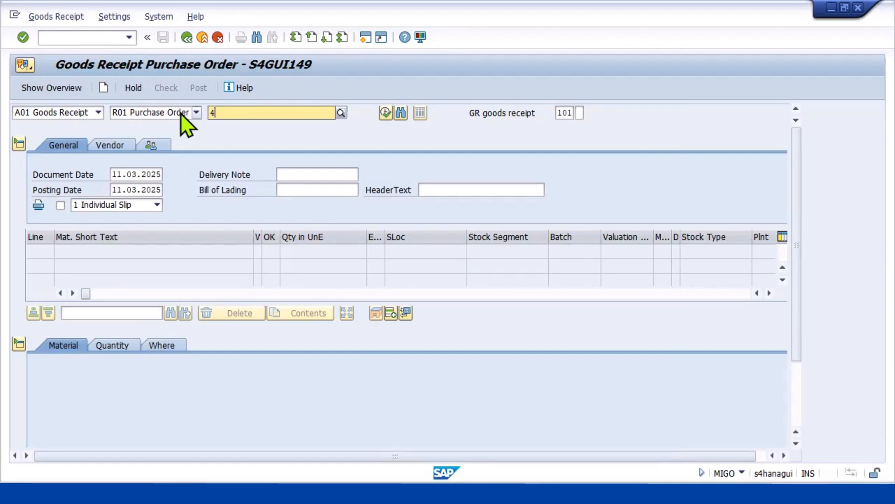
pyautogui.write('0000')
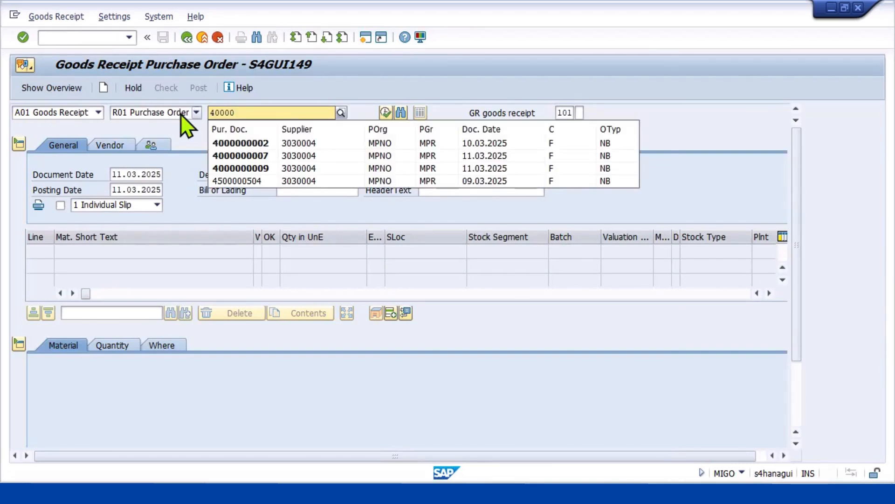
pyautogui.click(265, 169)
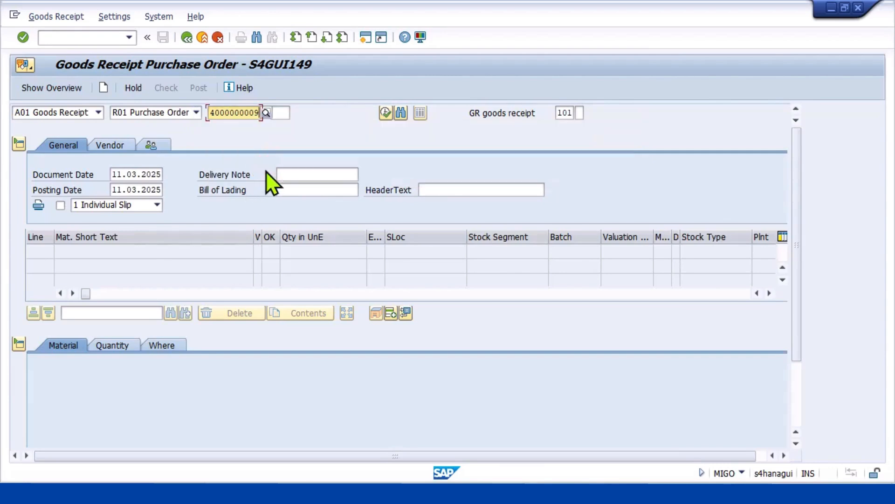
pyautogui.press('Return')
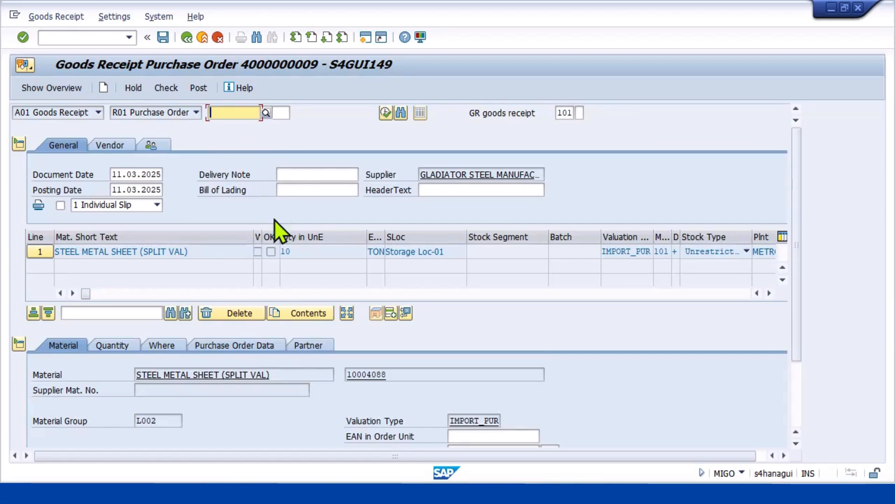
# Mark the steel metal sheet line as OK, check the goods receipt and post it
pyautogui.scroll(-3, 247, 380)
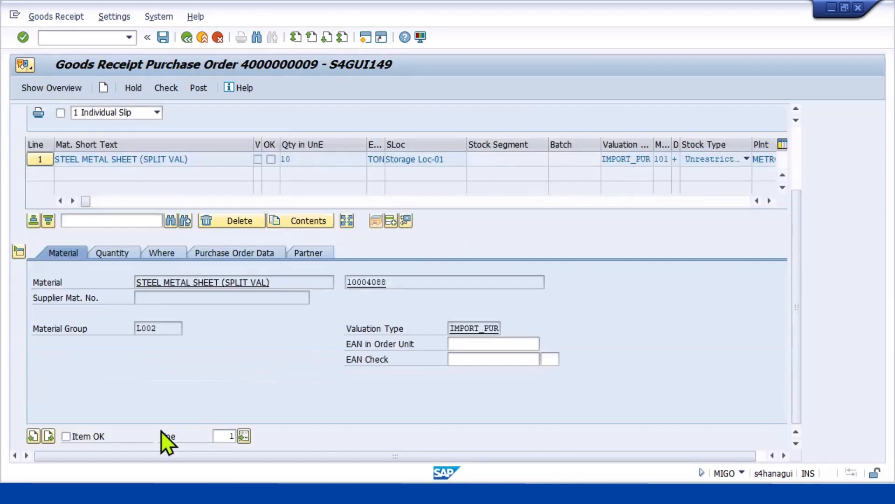
pyautogui.click(65, 437)
pyautogui.scroll(3, 157, 385)
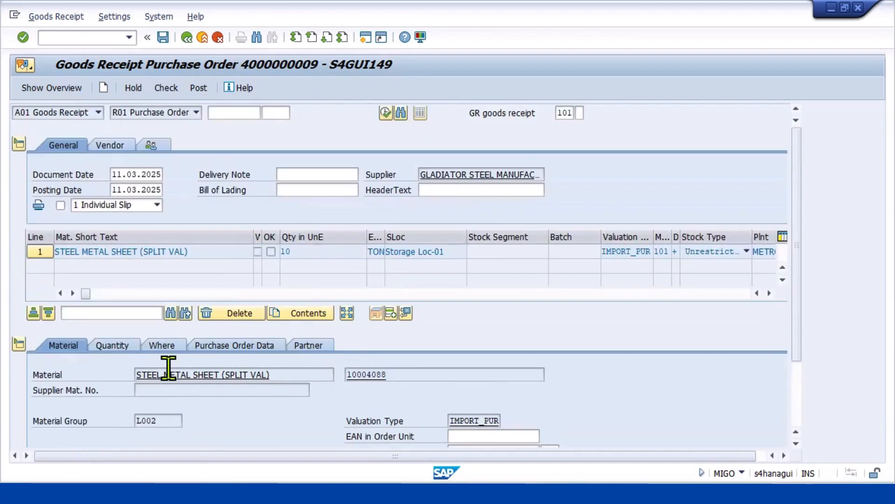
pyautogui.click(167, 88)
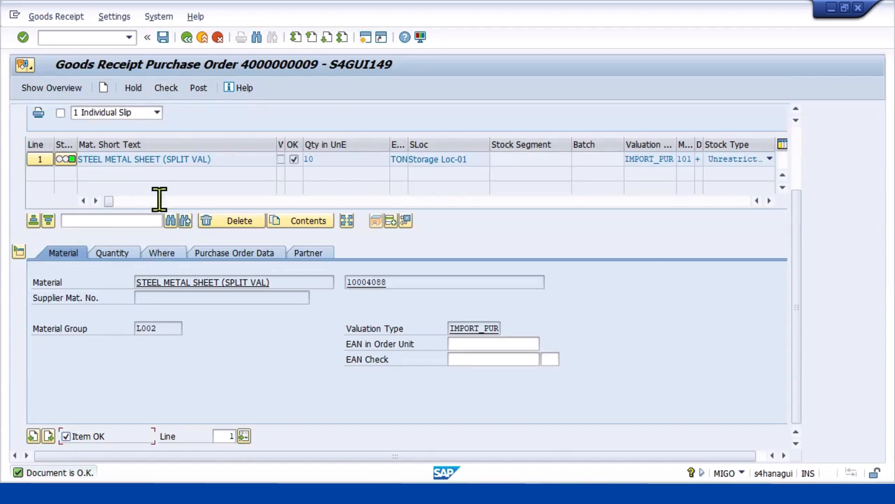
pyautogui.click(199, 86)
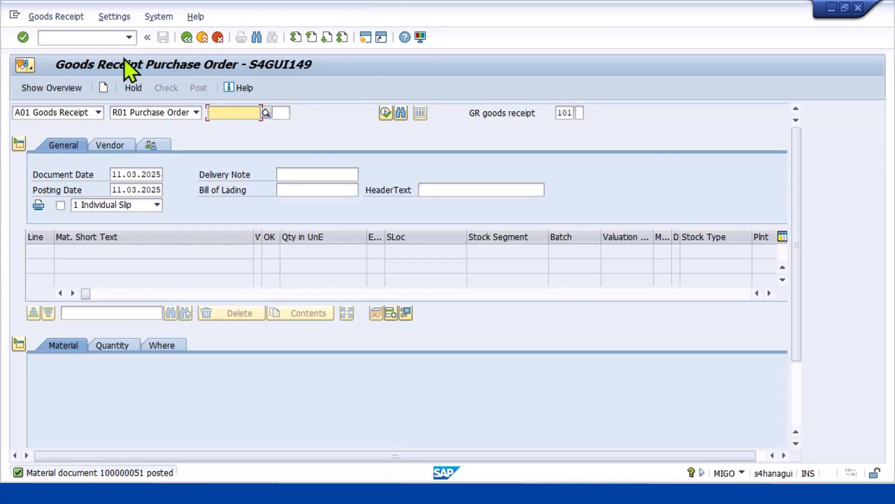
# Display the stock overview (MMBE) for material 10004088 again and compare the unrestricted stock of IMPORT_PUR and LOCAL_PUR
pyautogui.click(108, 38)
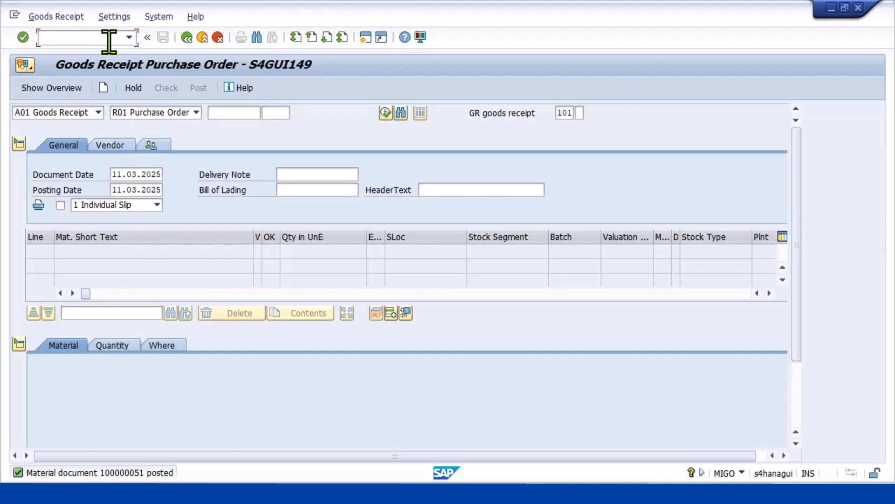
pyautogui.write('/nmmbe')
pyautogui.press('Return')
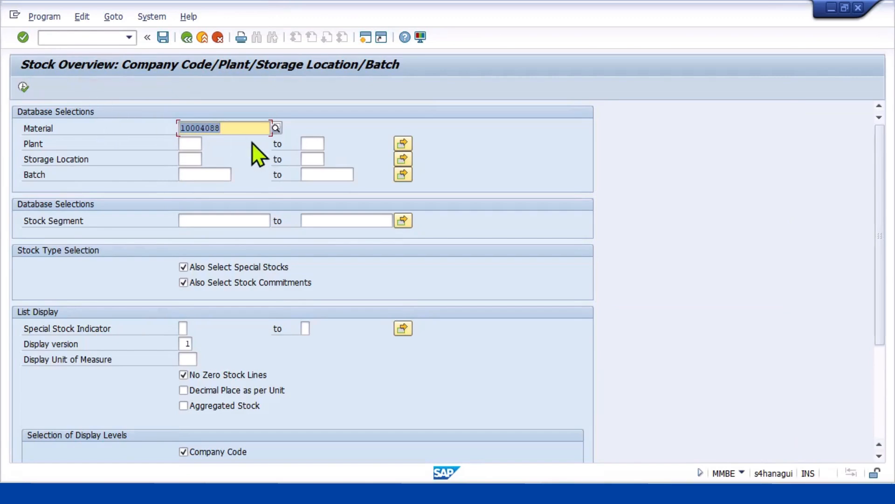
pyautogui.click(23, 87)
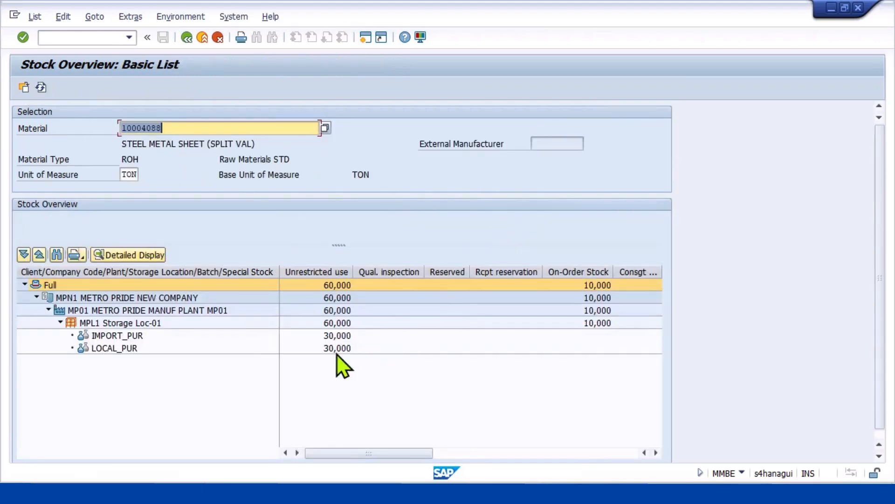
pyautogui.click(337, 351)
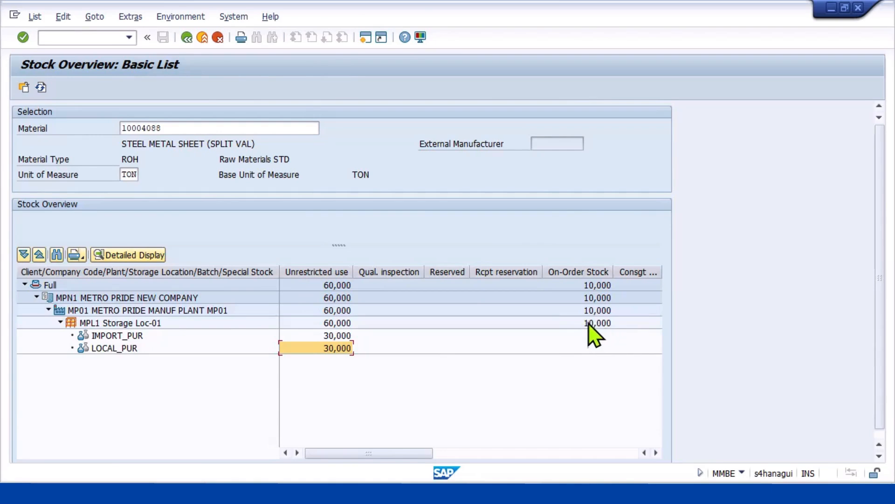
pyautogui.click(349, 336)
pyautogui.click(347, 349)
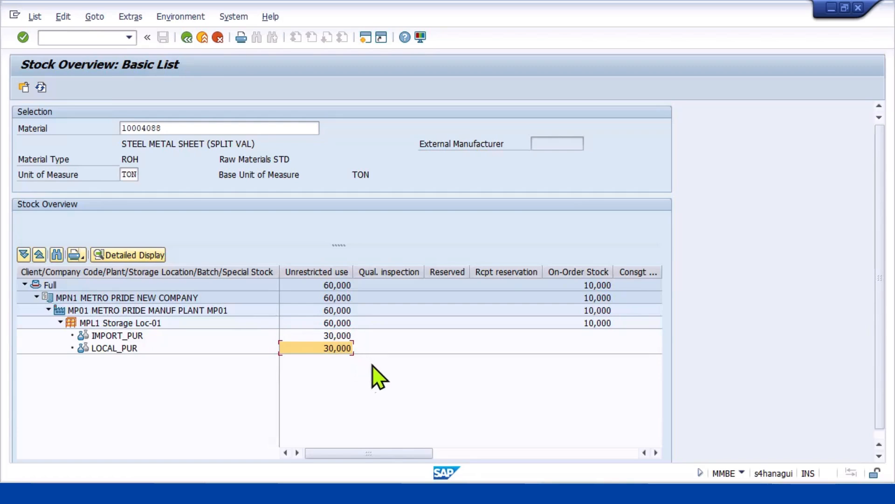